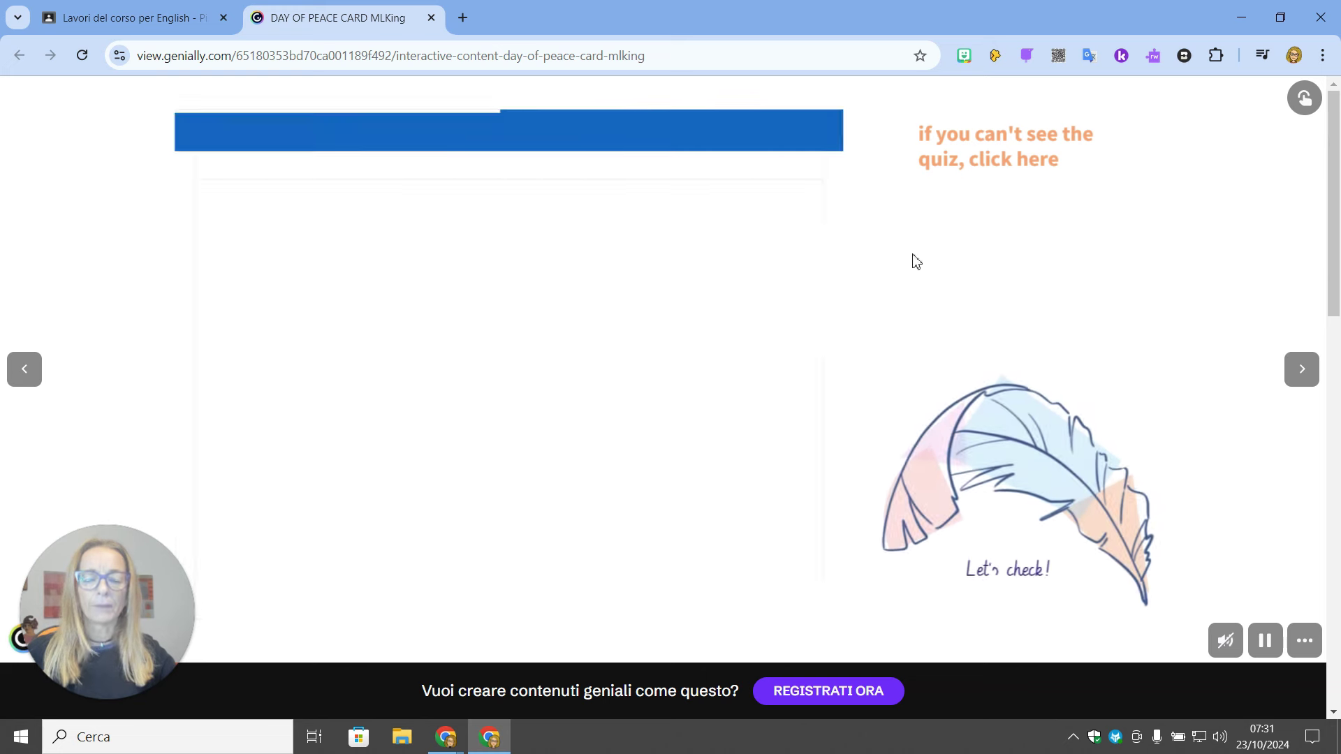
- Look through the Martin Luther King quiz and the word cloud linked on the following slide, leaving the word cloud closed
scroll(646, 402, down, 6)
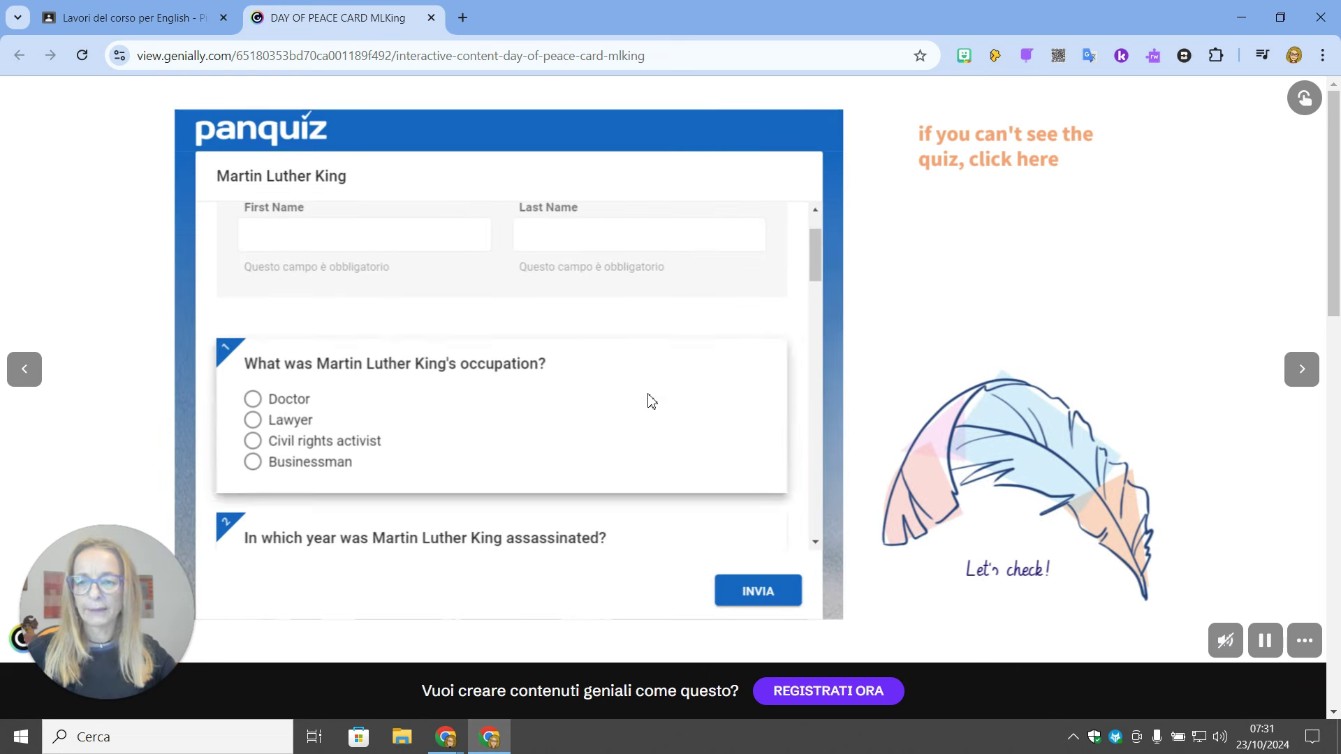
click(1306, 386)
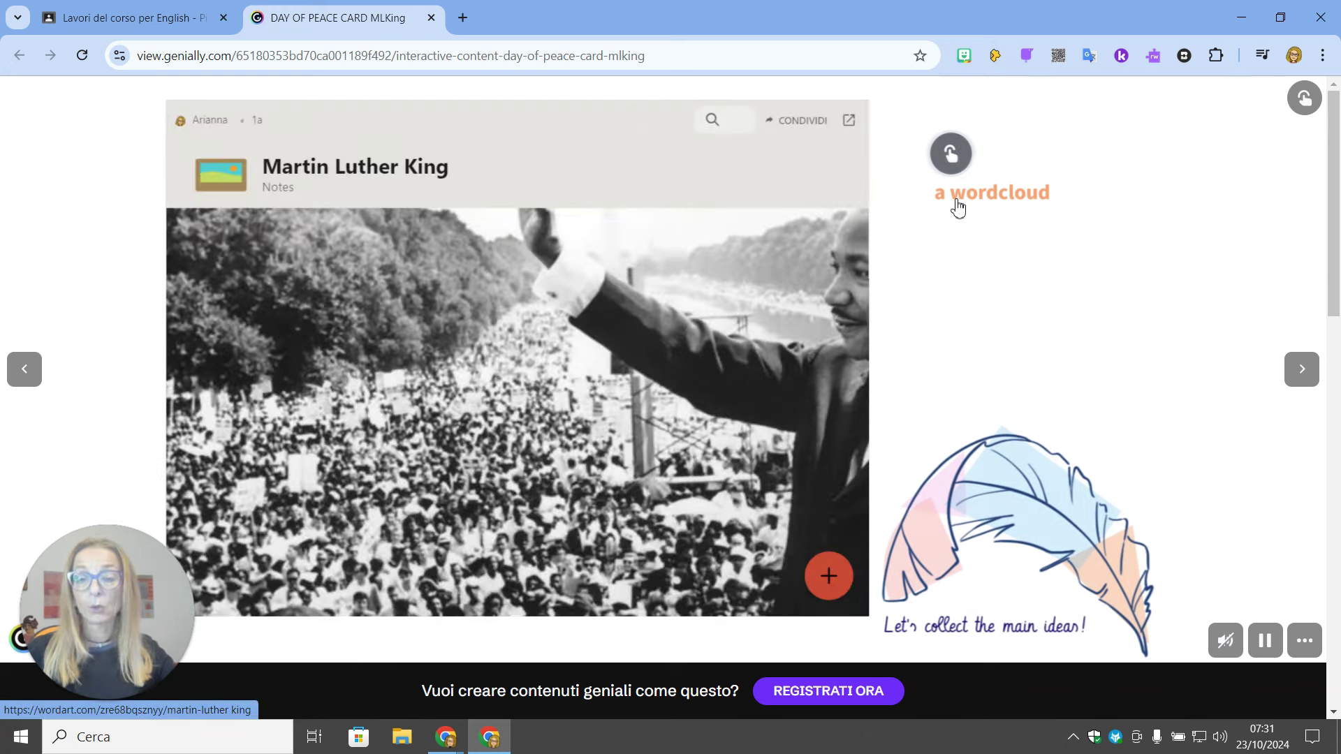
click(962, 171)
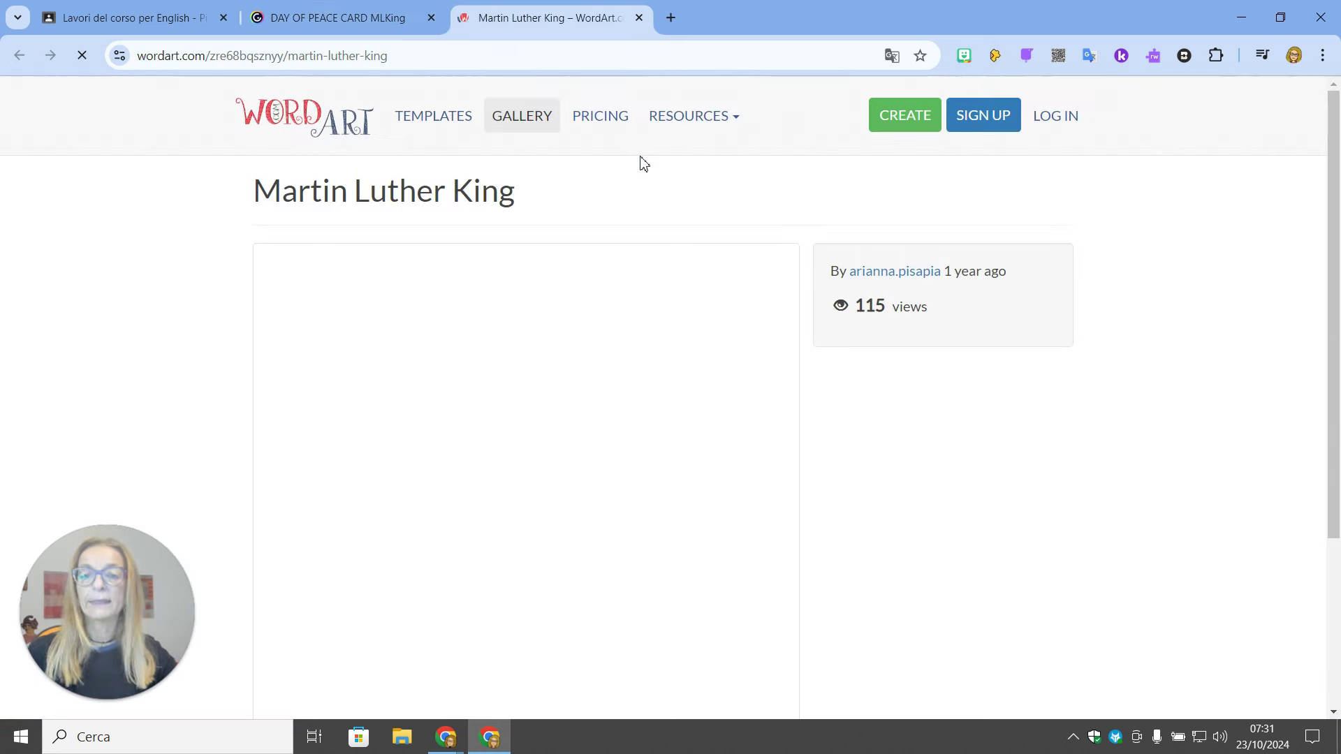
scroll(622, 227, down, 1)
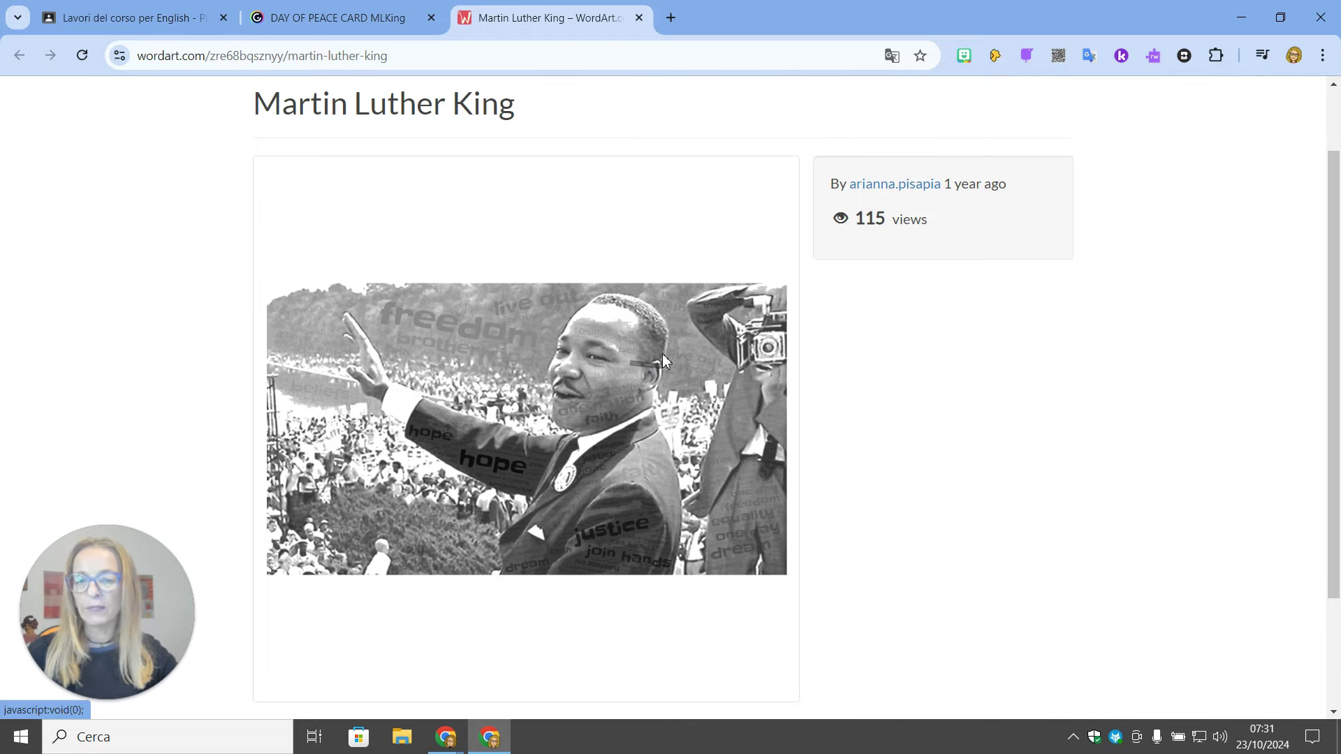
click(637, 20)
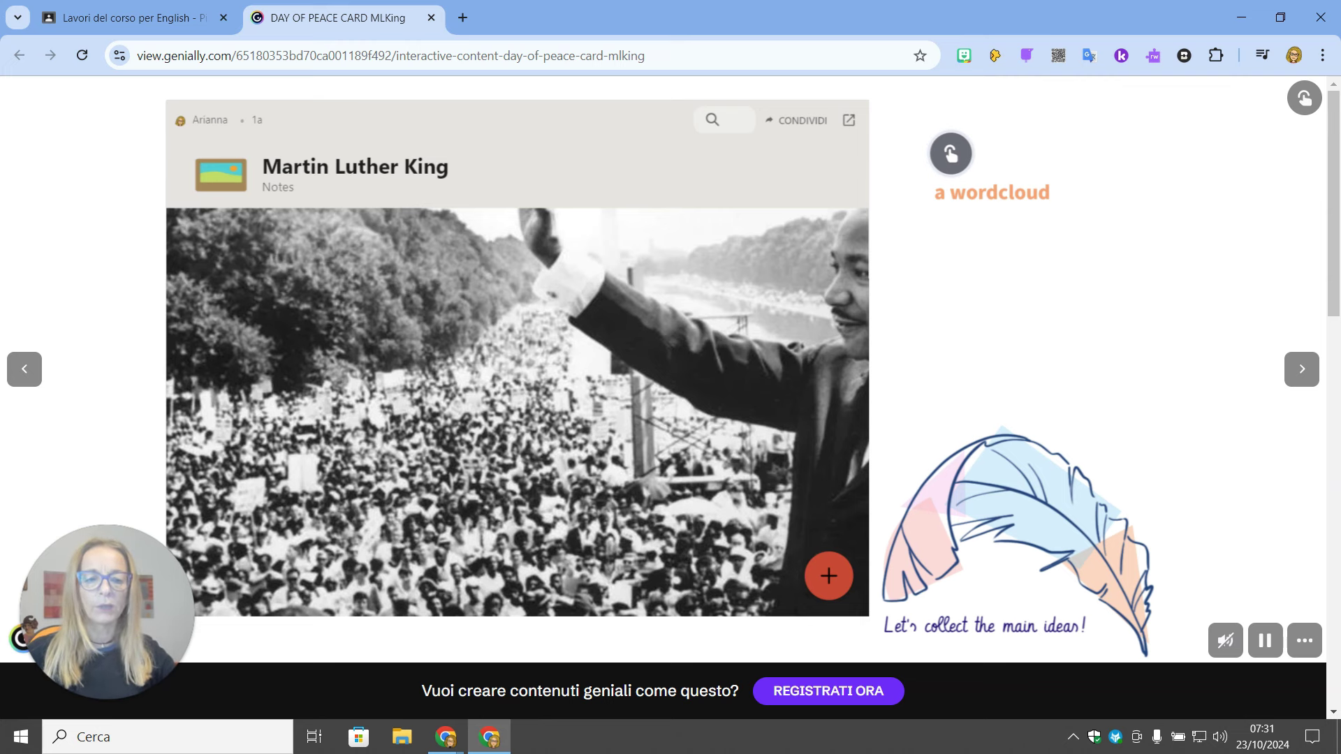
- Examine the Padlet idea map linked on the "Let's map ideas!" slide, dismissing the Brisk sign-in prompt, and close the map
click(1299, 369)
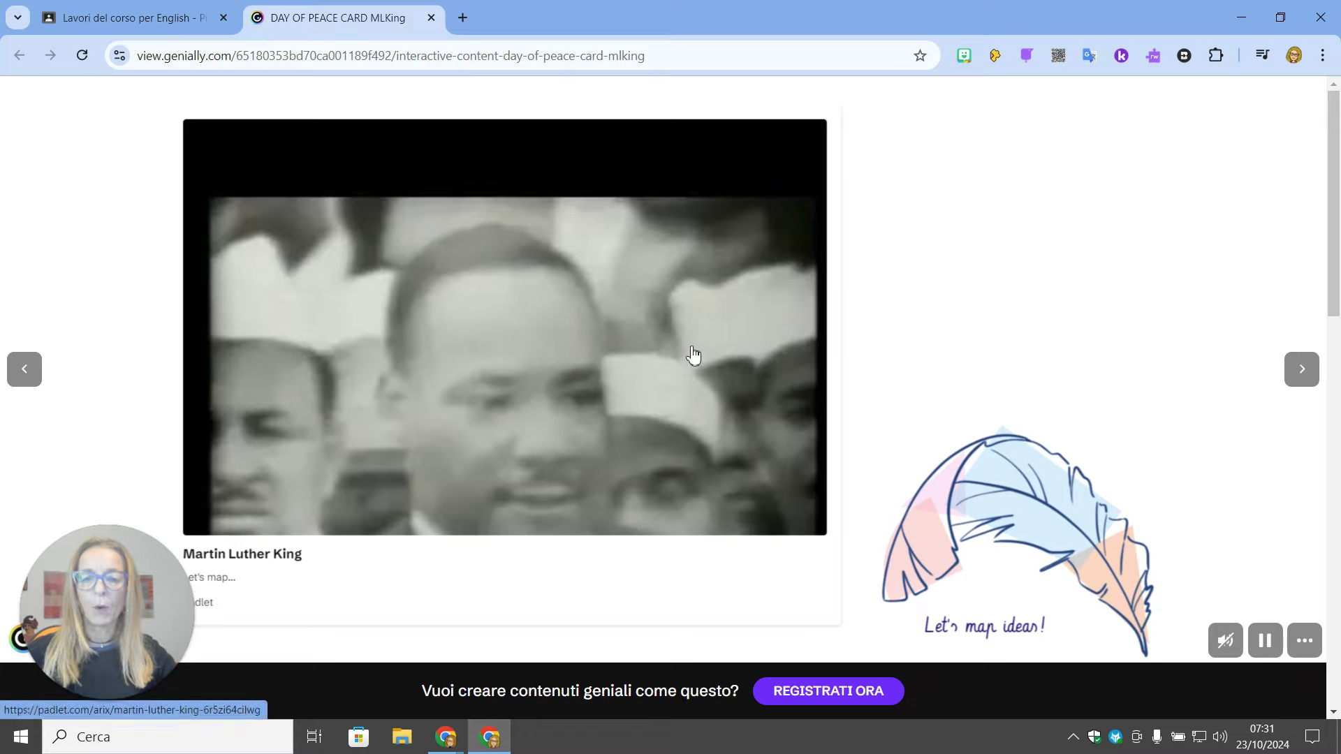
click(692, 355)
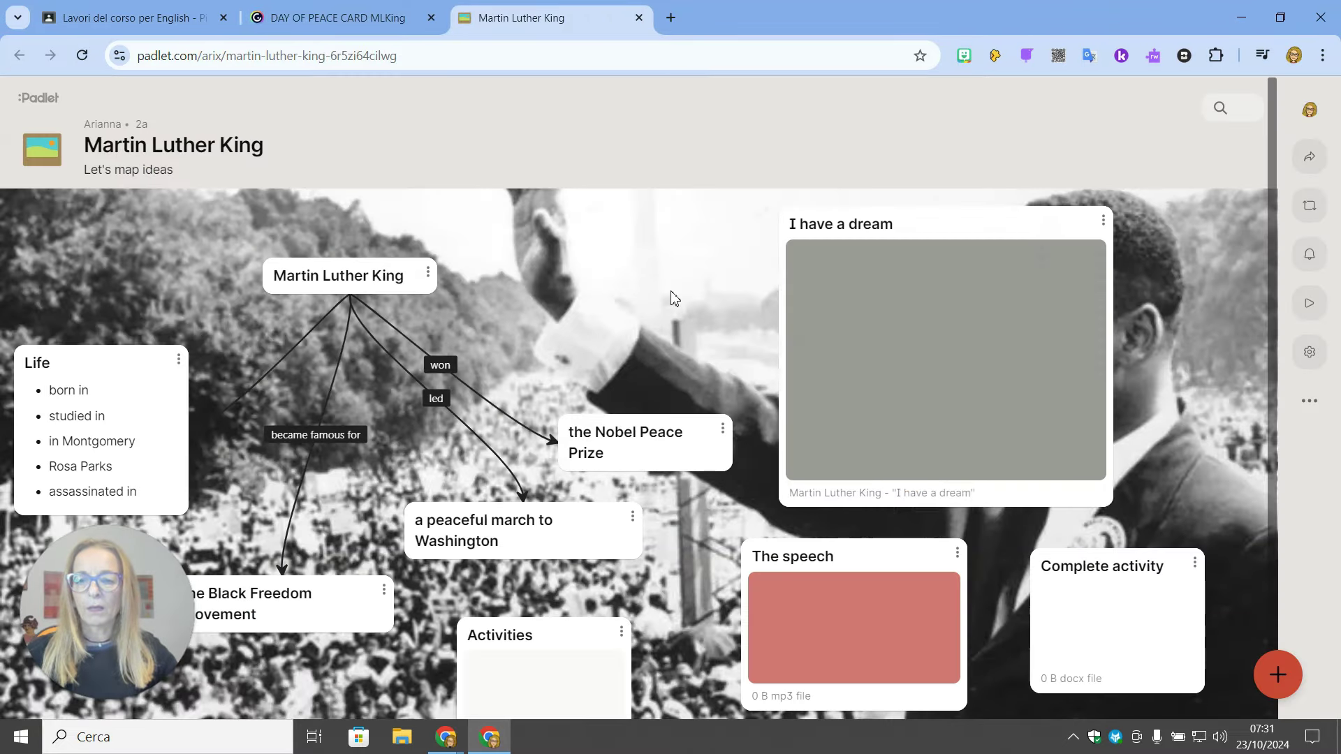
scroll(717, 478, down, 1)
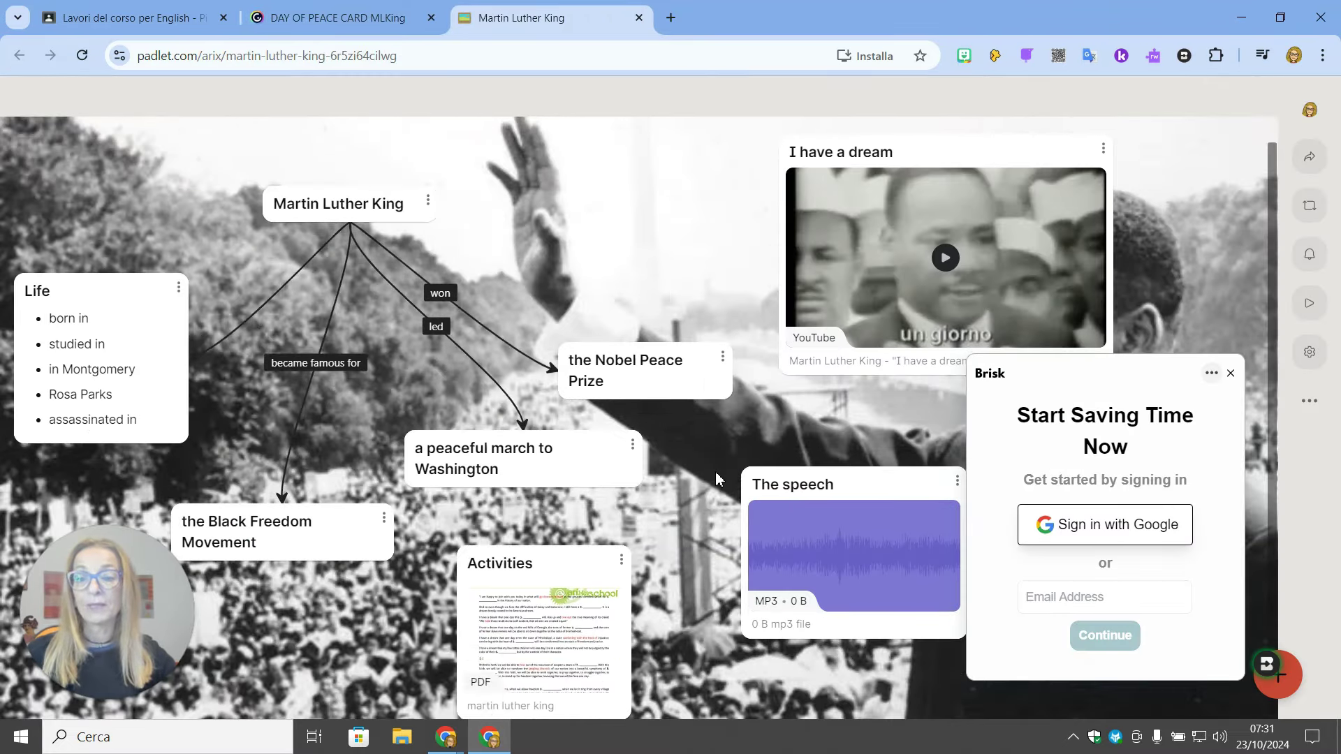
click(1228, 375)
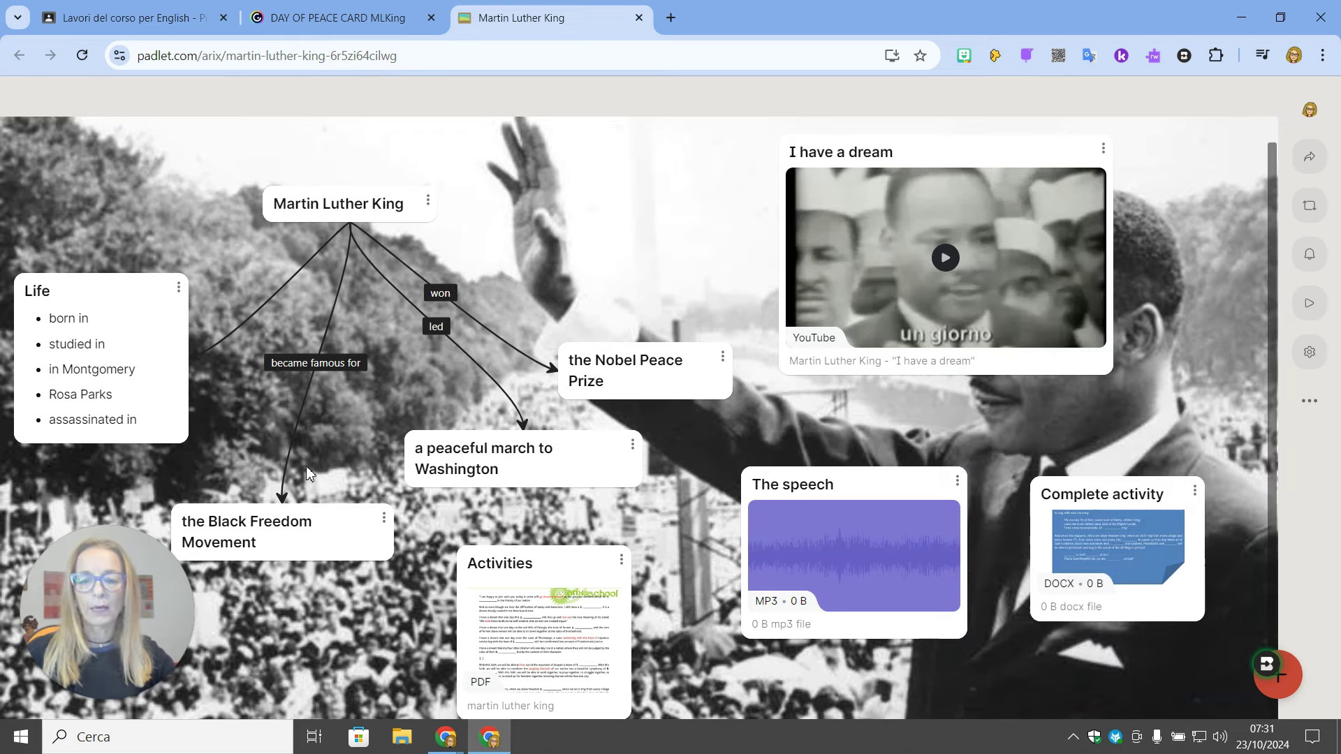
click(638, 18)
- Preview the word-matching game linked from the first activity on the "Let's play together!" slide, and close it
click(1301, 369)
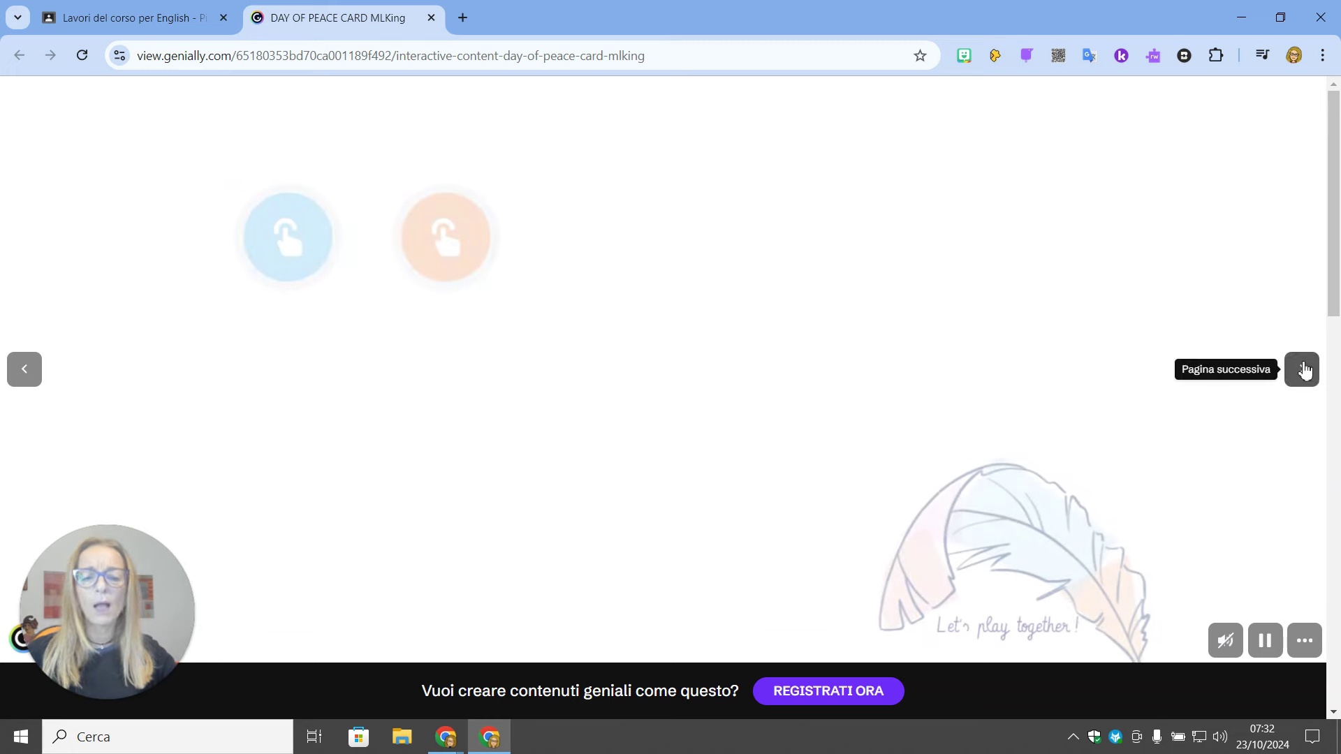
click(316, 246)
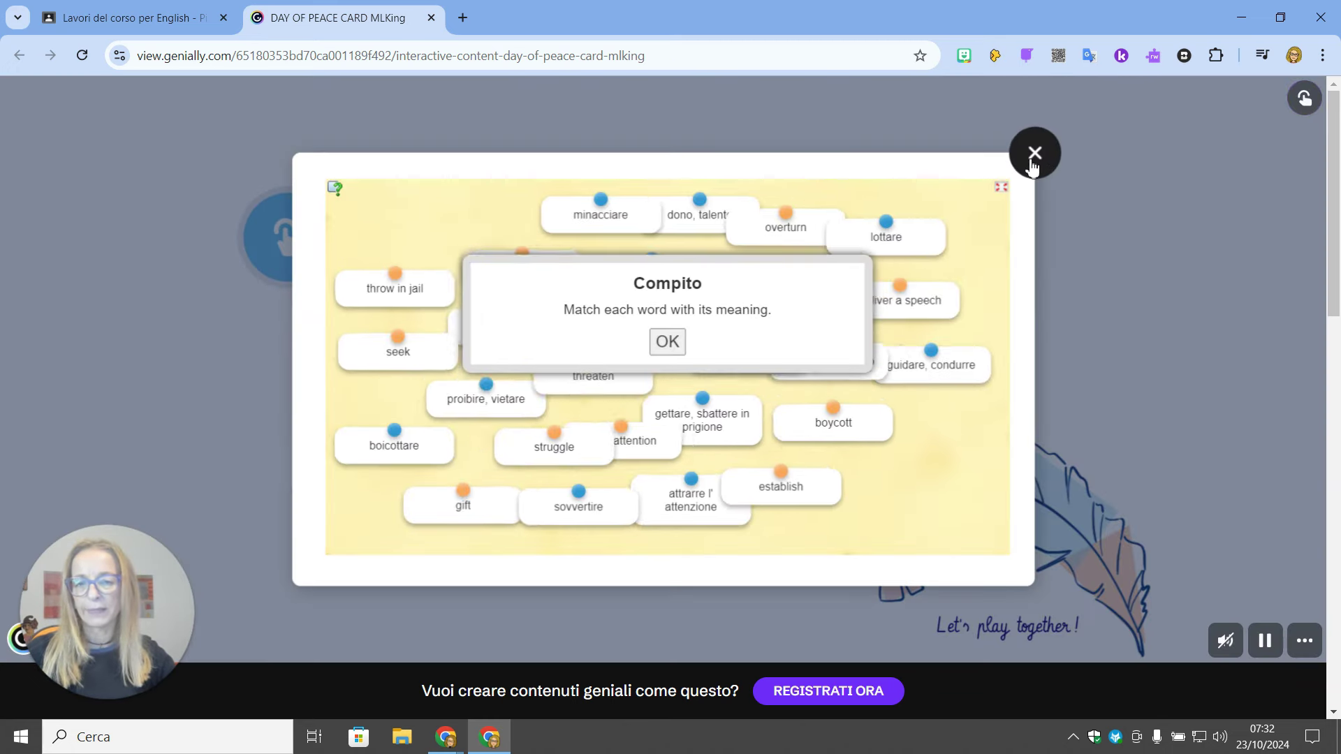
click(1033, 155)
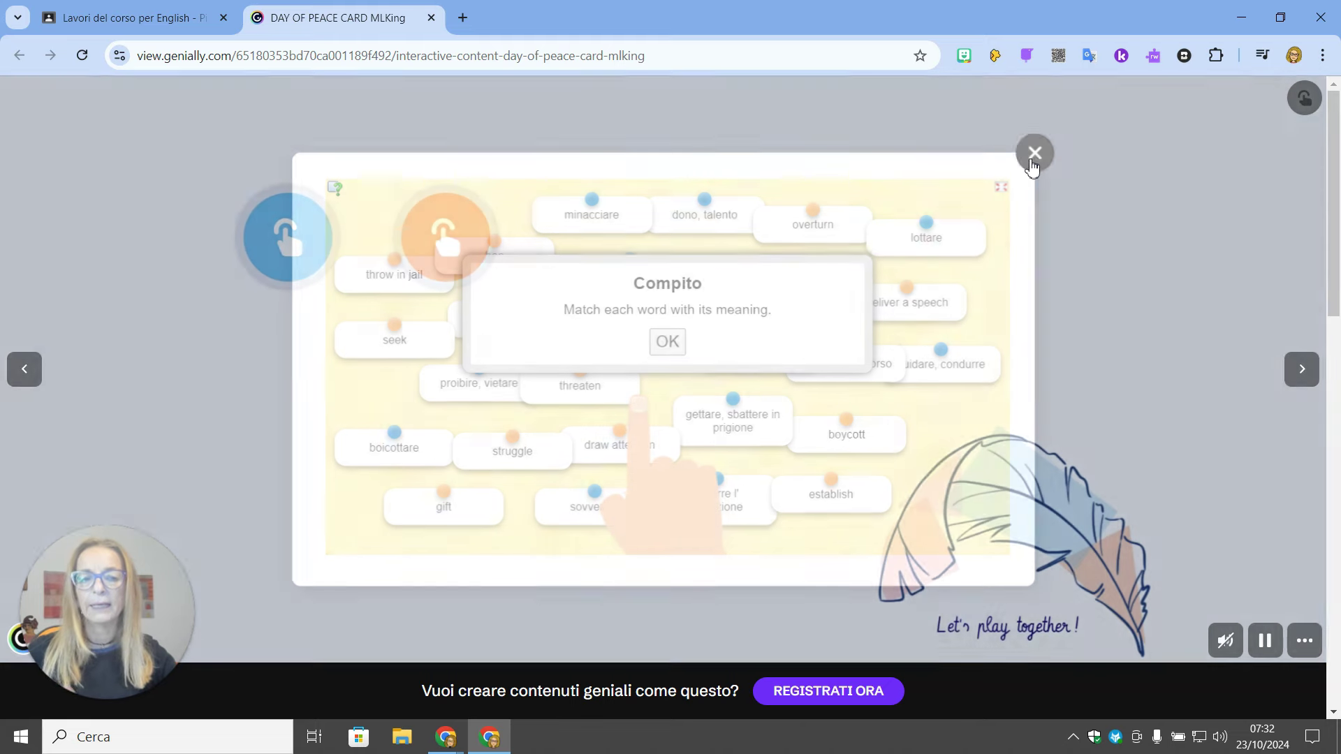
- Go through the remaining slides to the closing nonviolence quote and close the presentation
click(1301, 373)
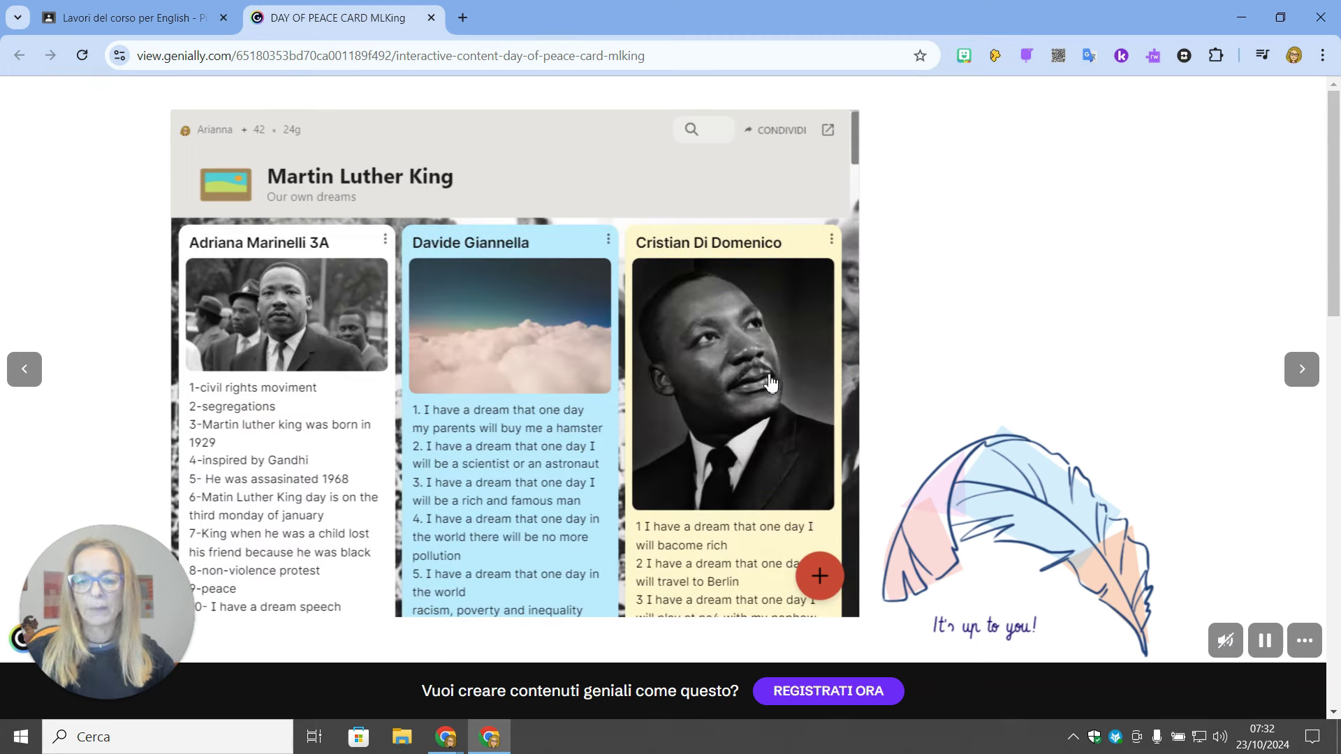
click(1305, 377)
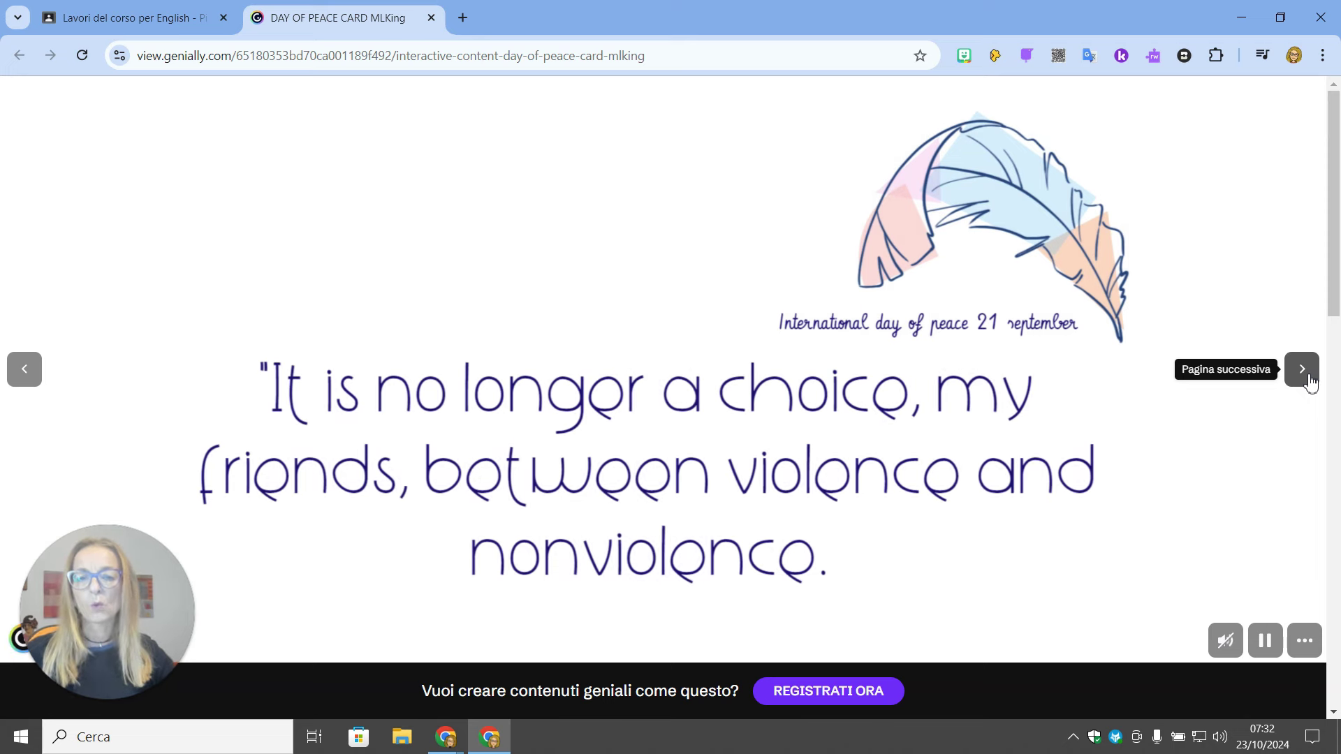
click(1303, 368)
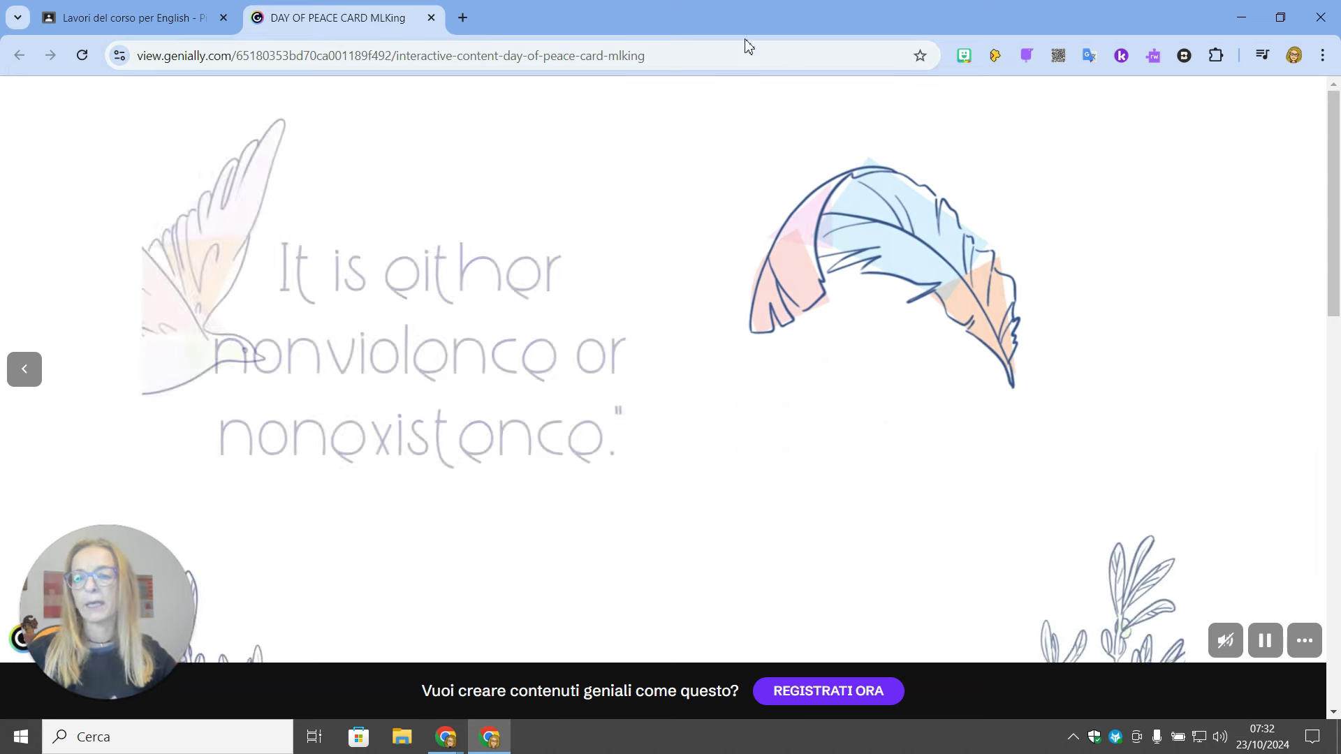
click(430, 18)
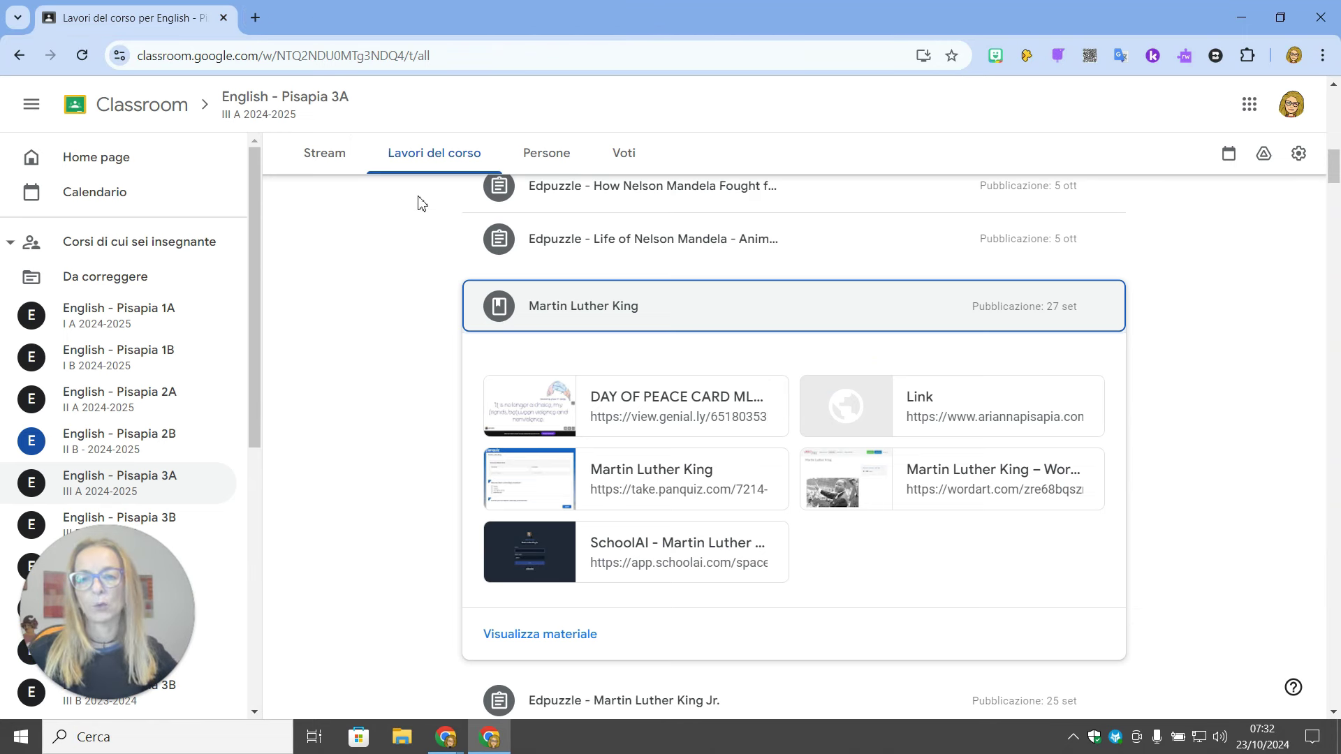
- Collapse the Martin Luther King material and expand the essay assignment at the start of the Peace for all topic
click(590, 307)
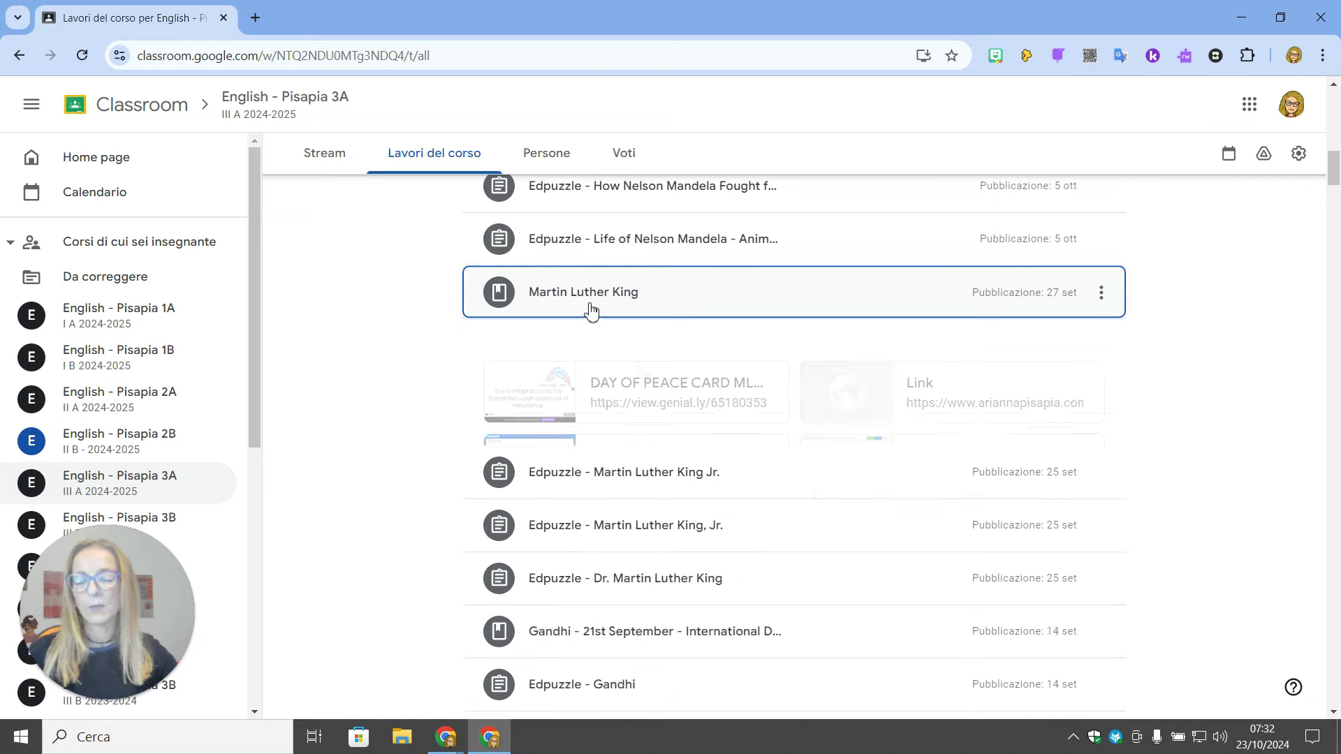
scroll(744, 440, up, 5)
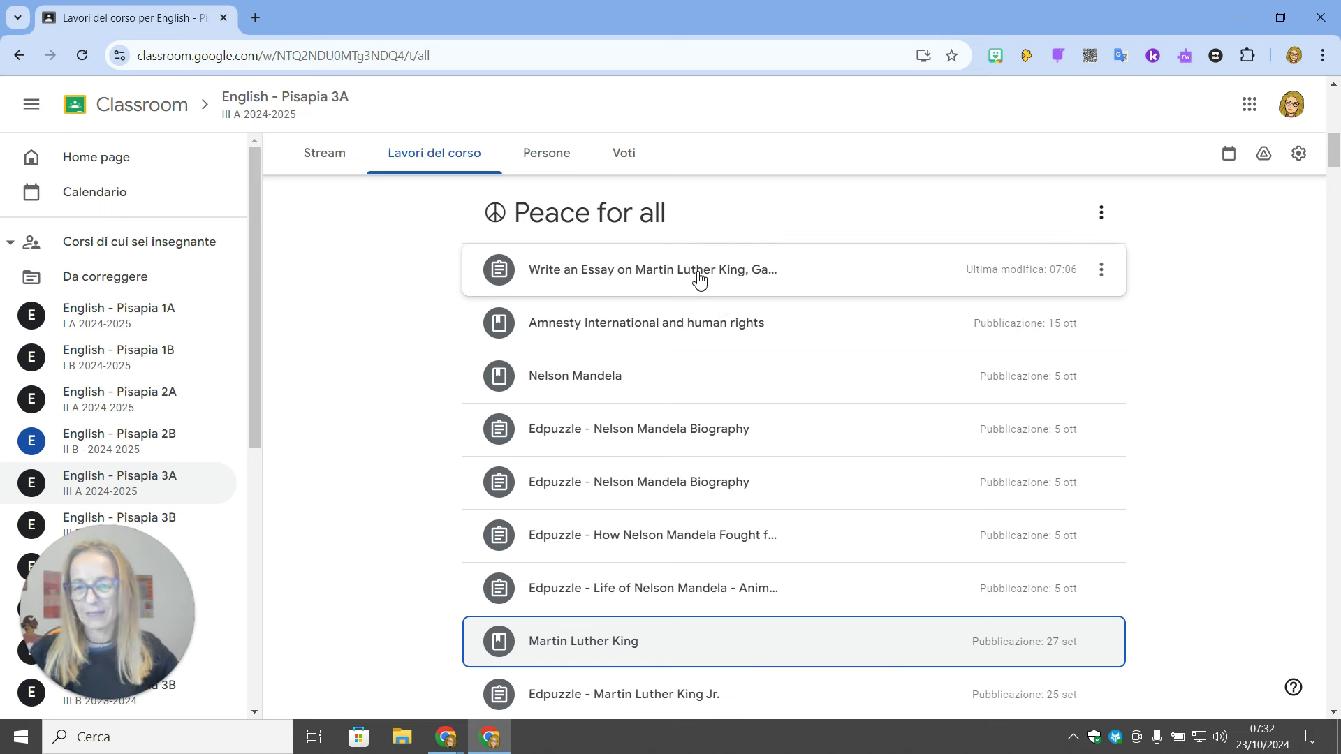
click(699, 279)
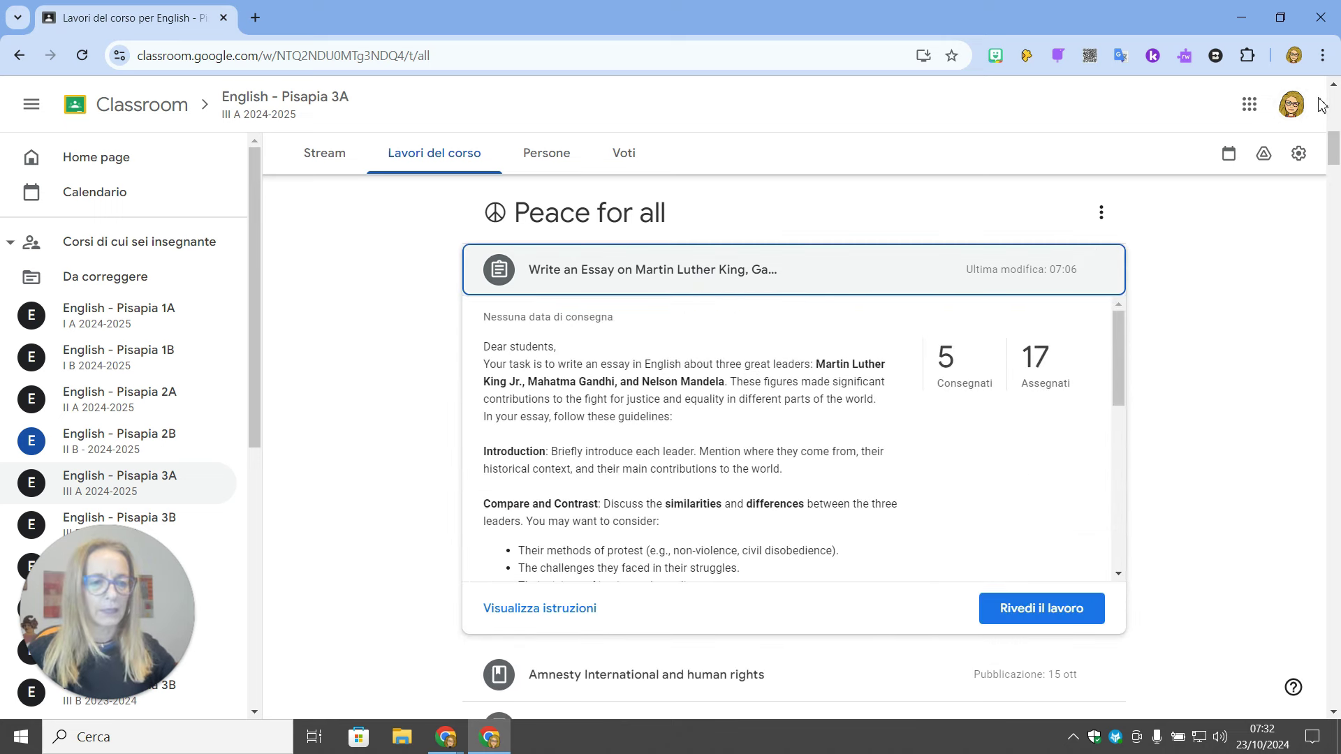
- Enlarge the Classroom page by three browser zoom levels
click(1322, 55)
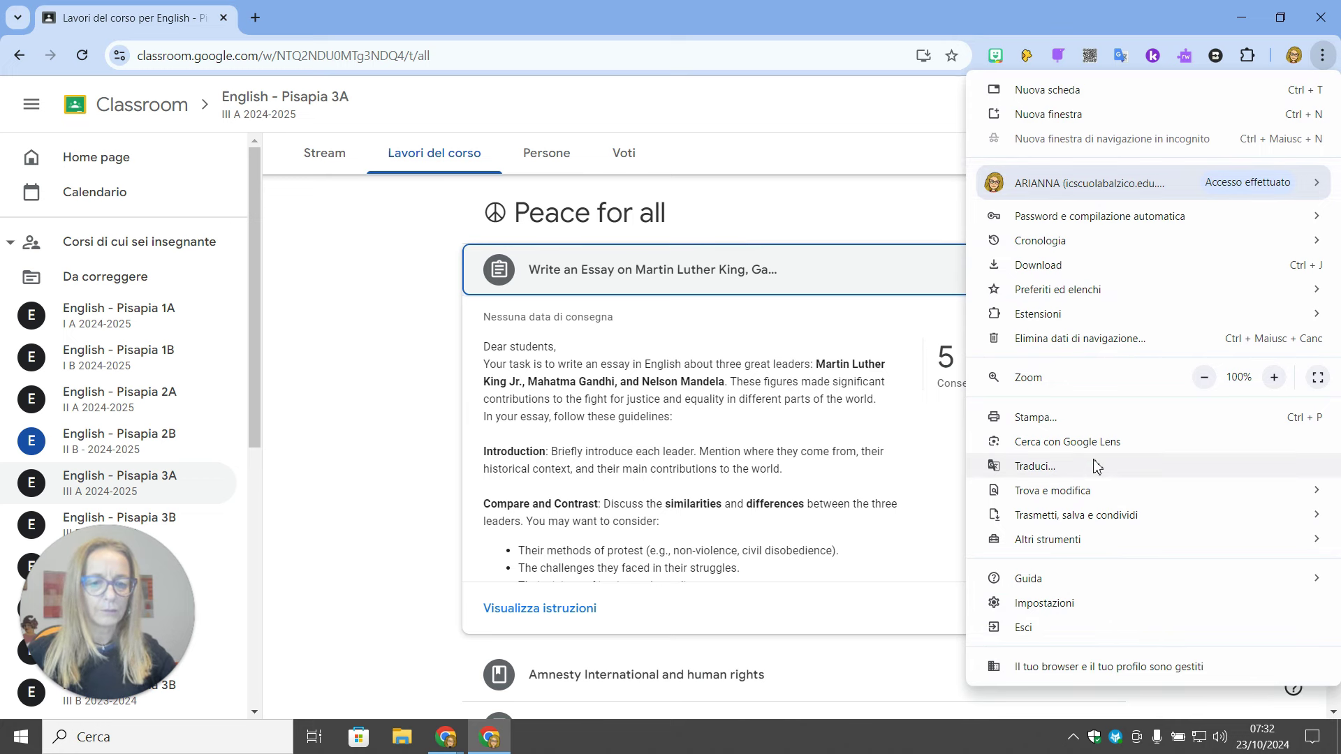
click(1274, 377)
click(1273, 377)
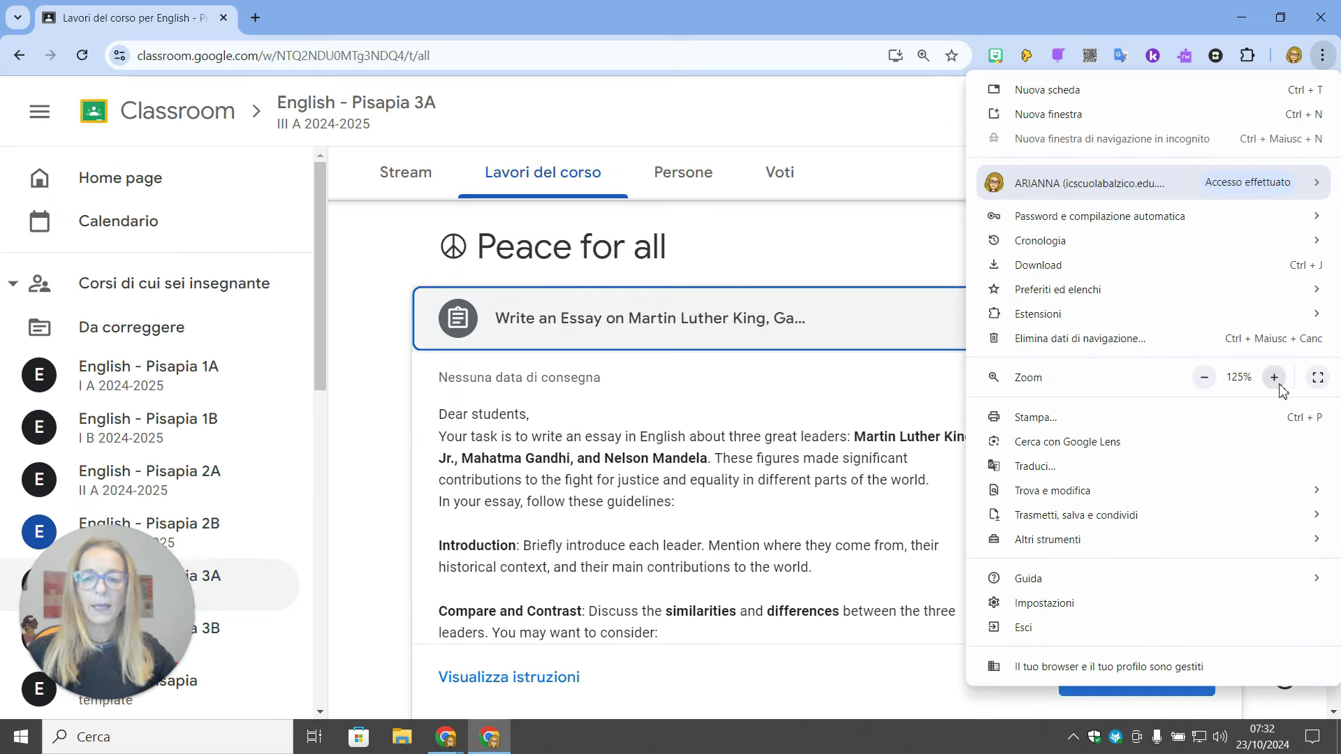
click(1273, 377)
click(908, 434)
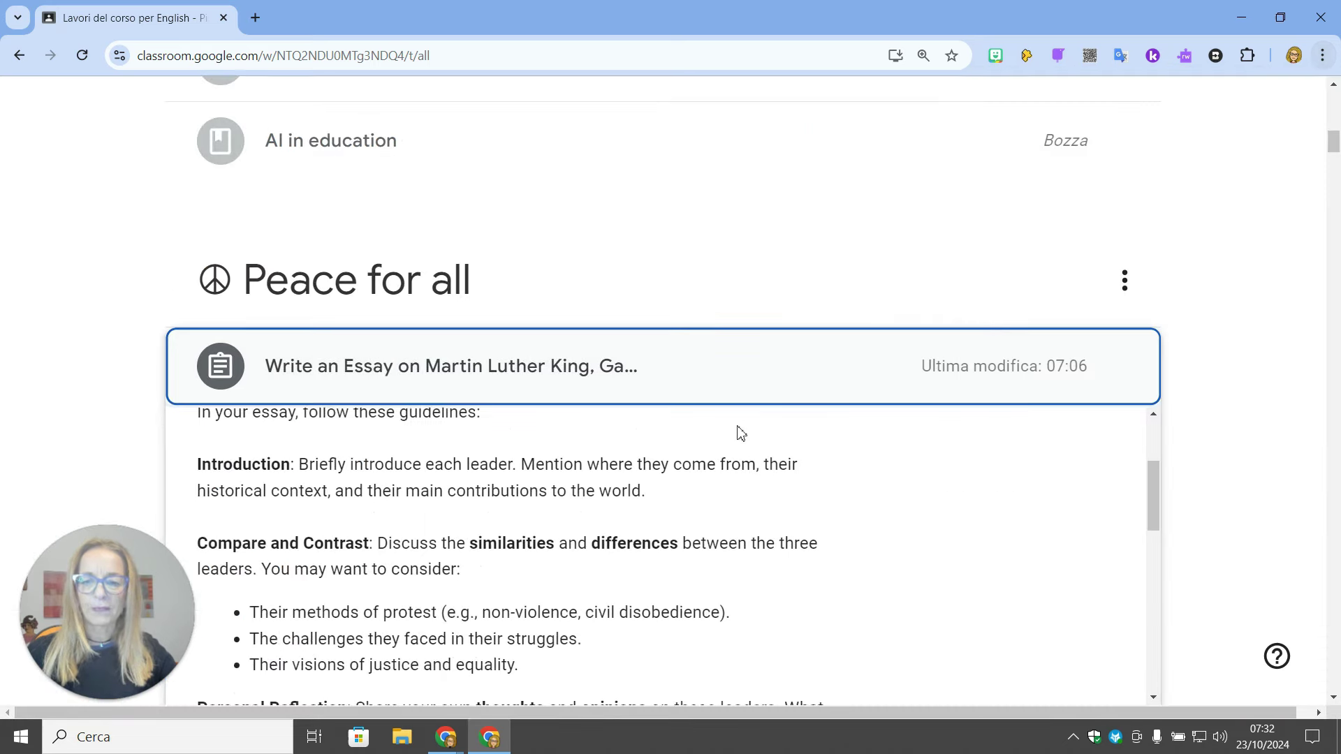
- Read the essay assignment's guidelines, from the introduction through length and language requirements, and review its attached files
drag(1333, 147, 1334, 164)
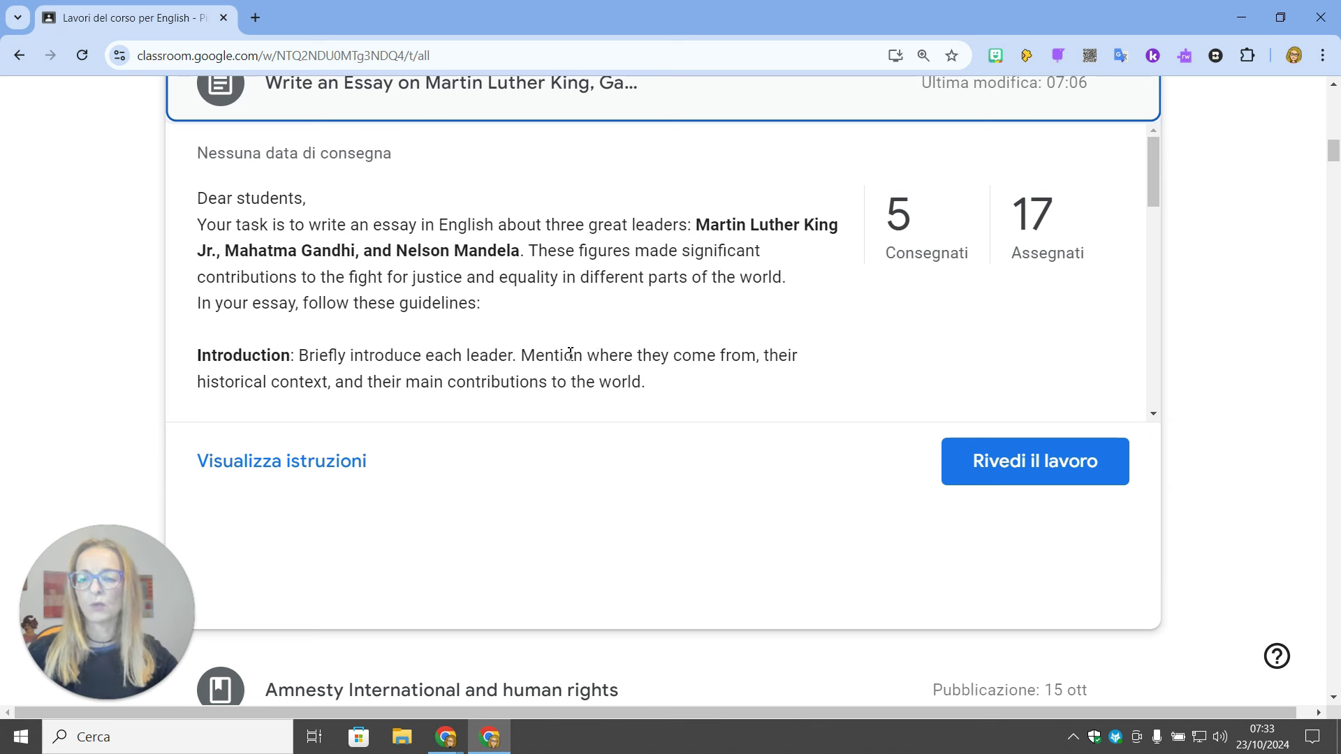
scroll(550, 349, down, 1)
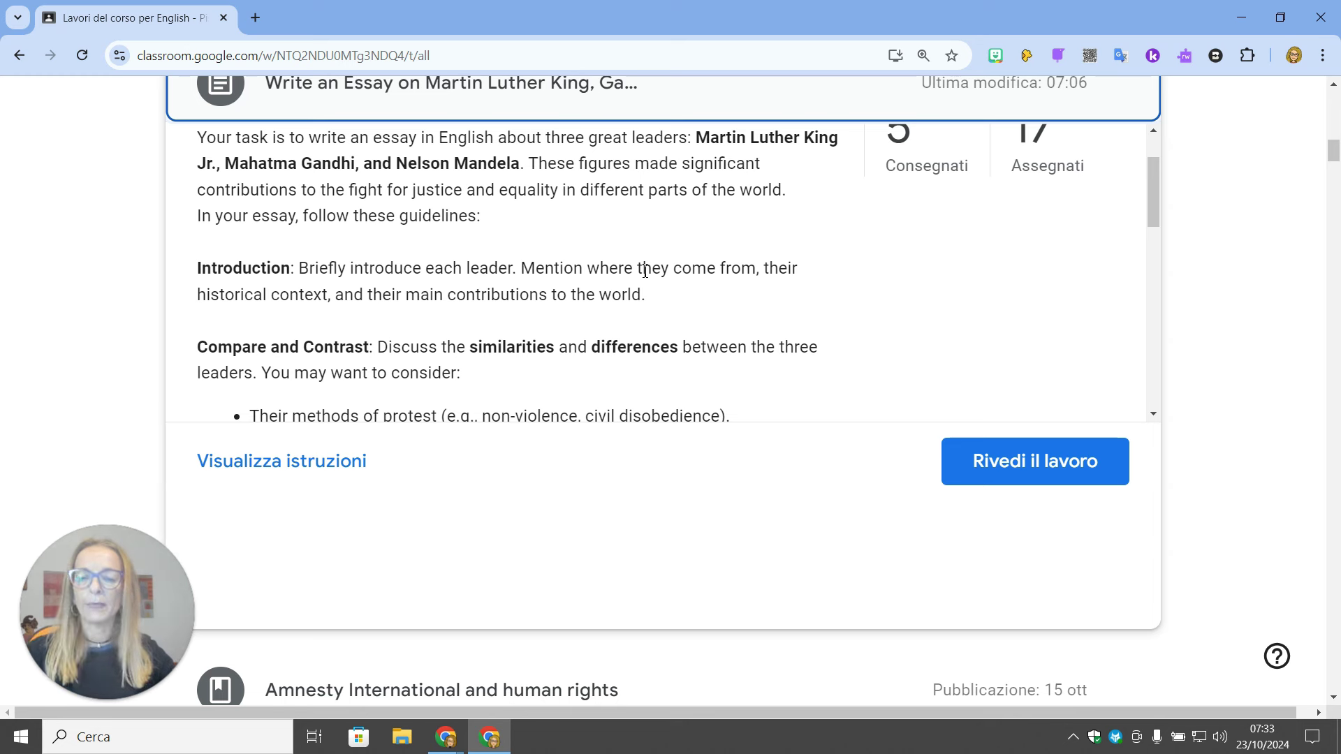
scroll(645, 274, down, 1)
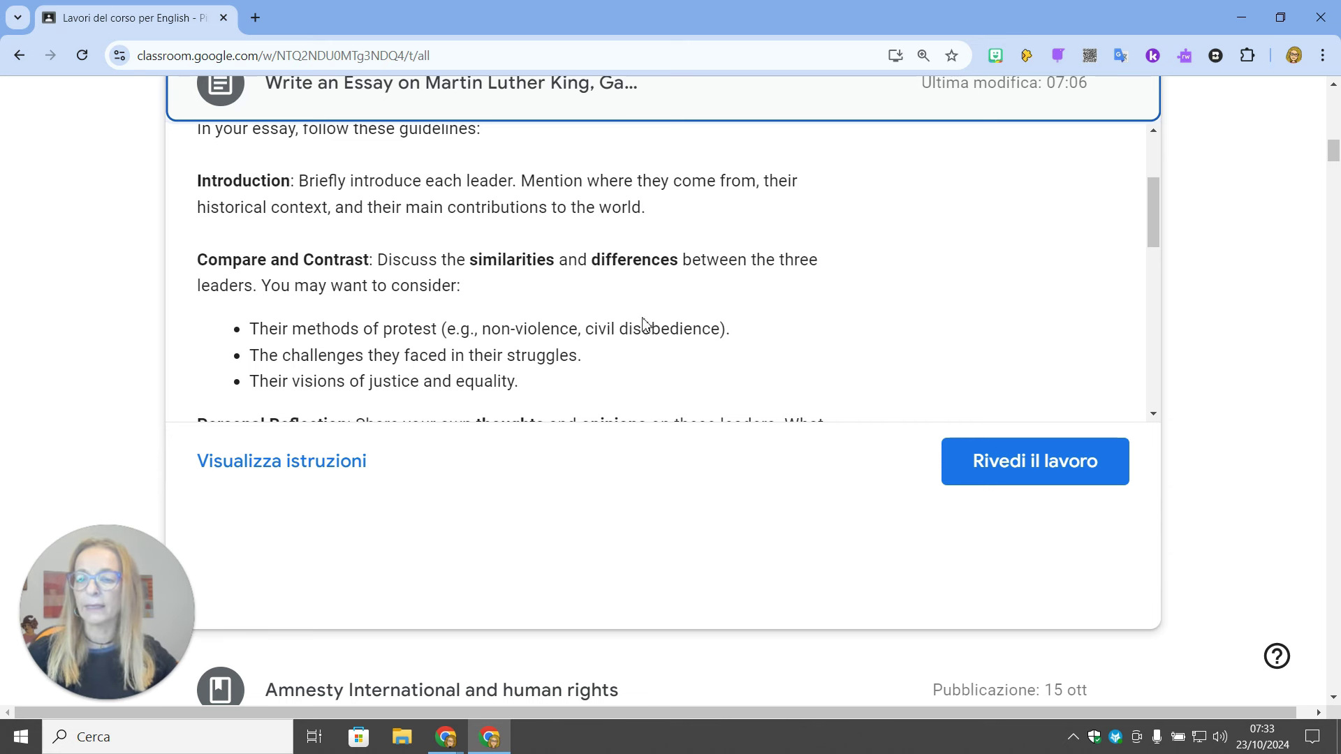
scroll(642, 321, down, 1)
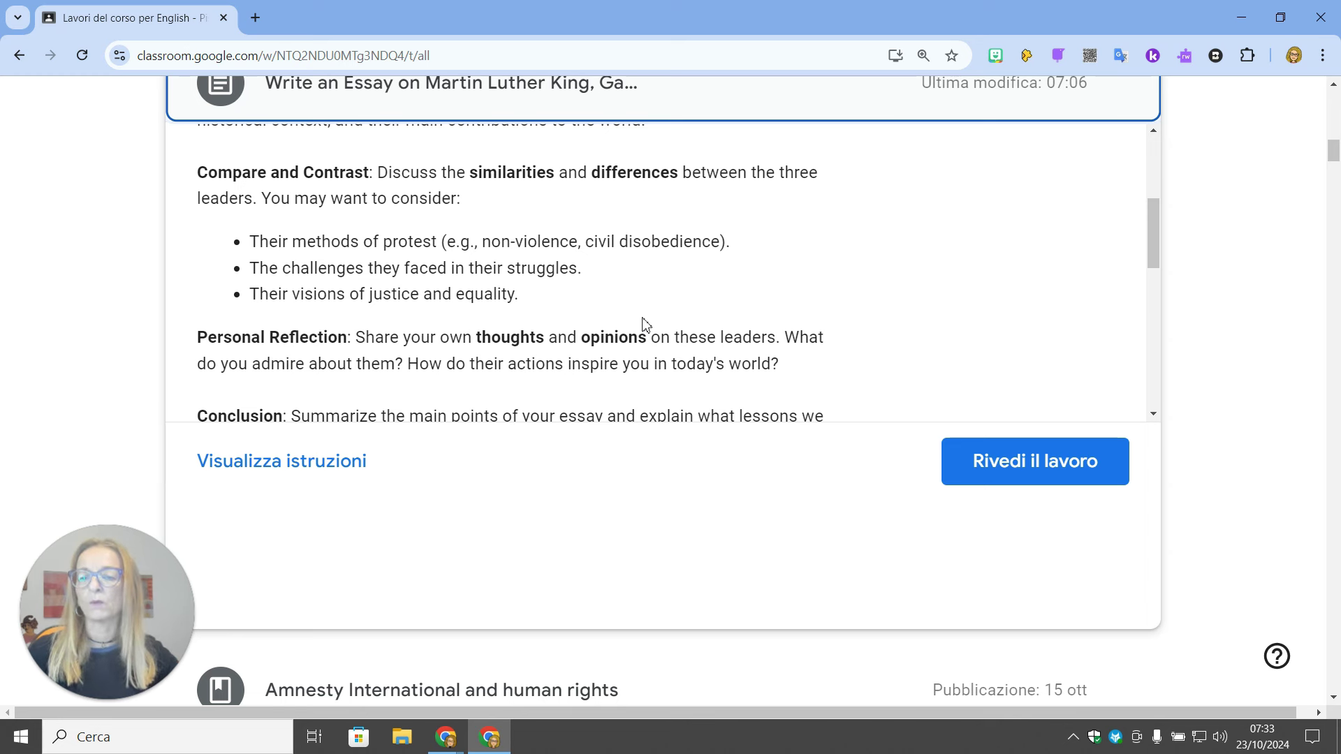
scroll(642, 323, down, 1)
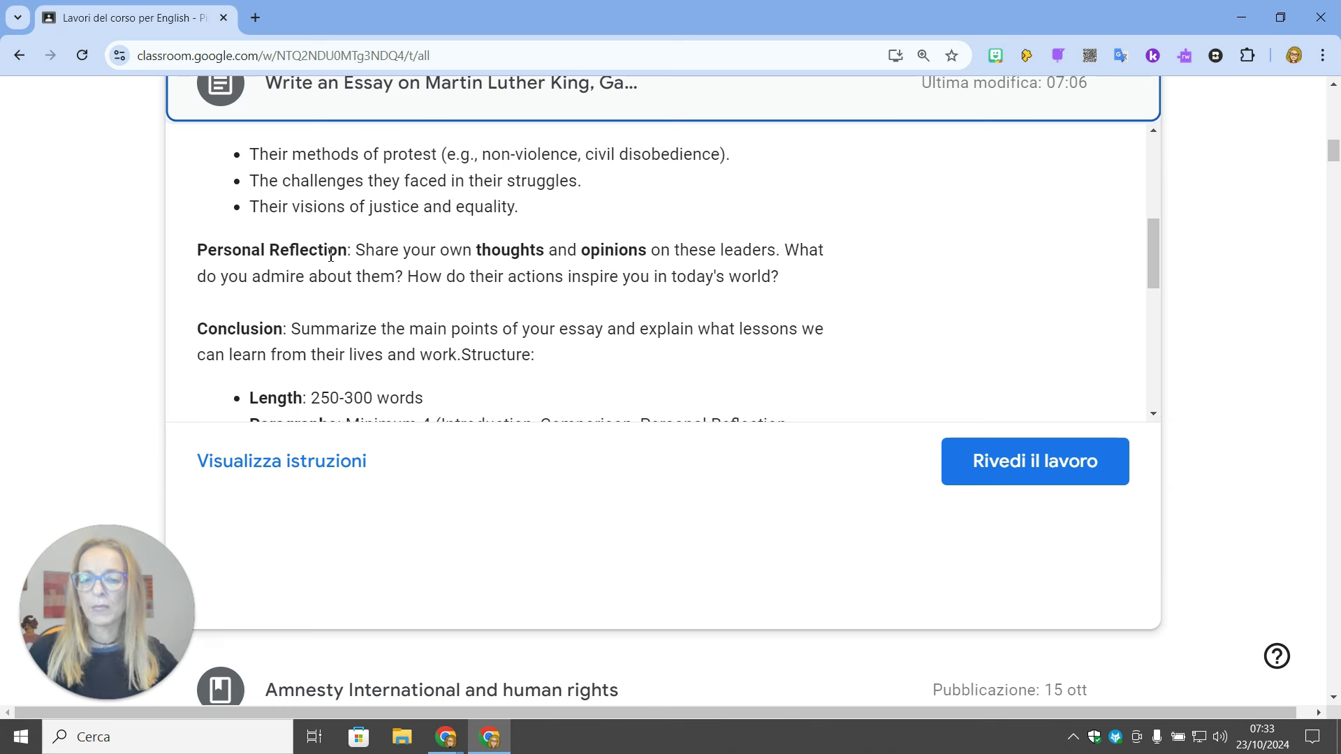
scroll(350, 293, down, 1)
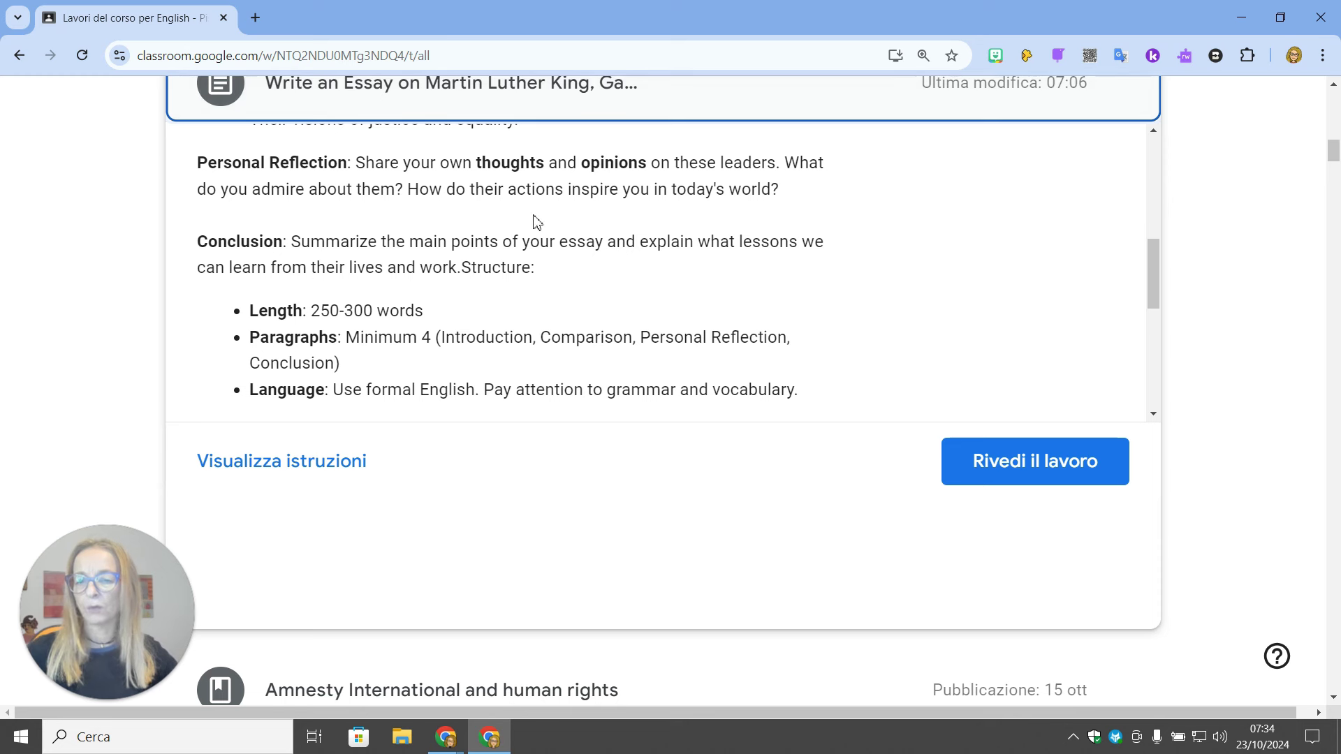
scroll(613, 299, down, 1)
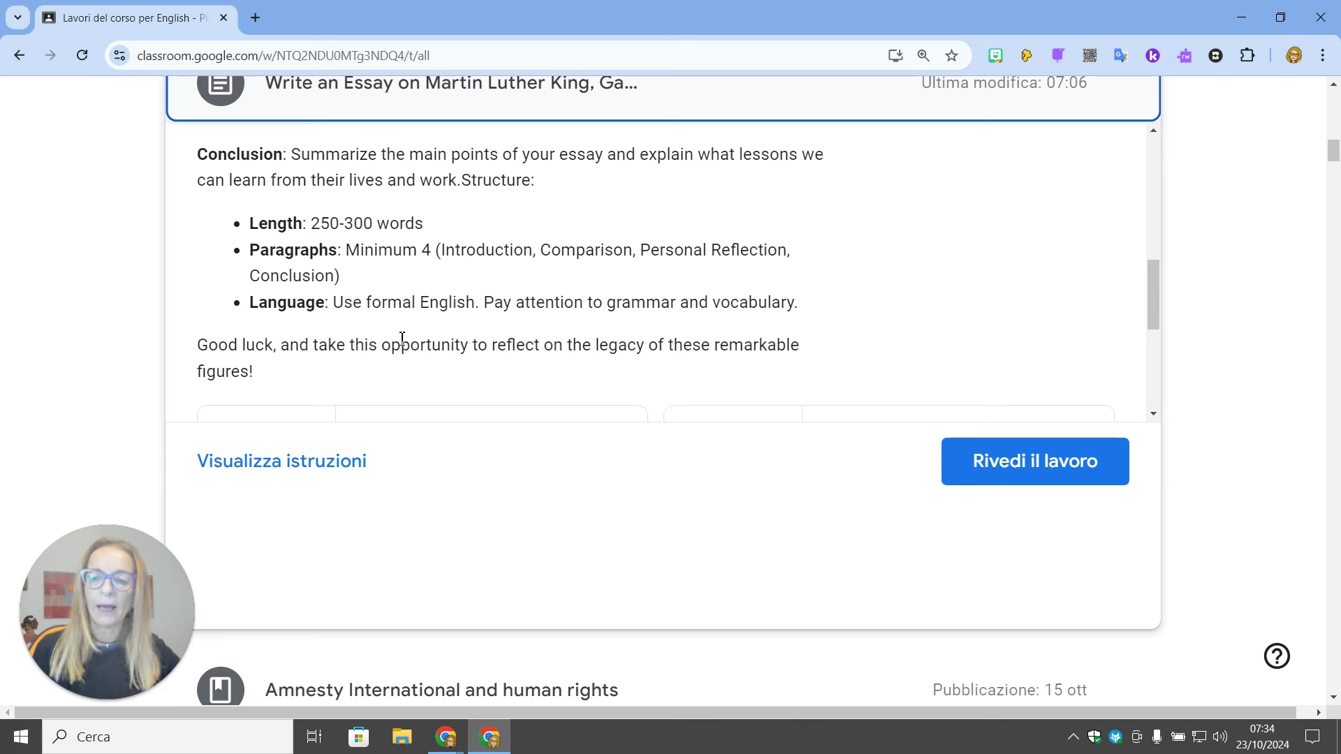
scroll(398, 341, down, 1)
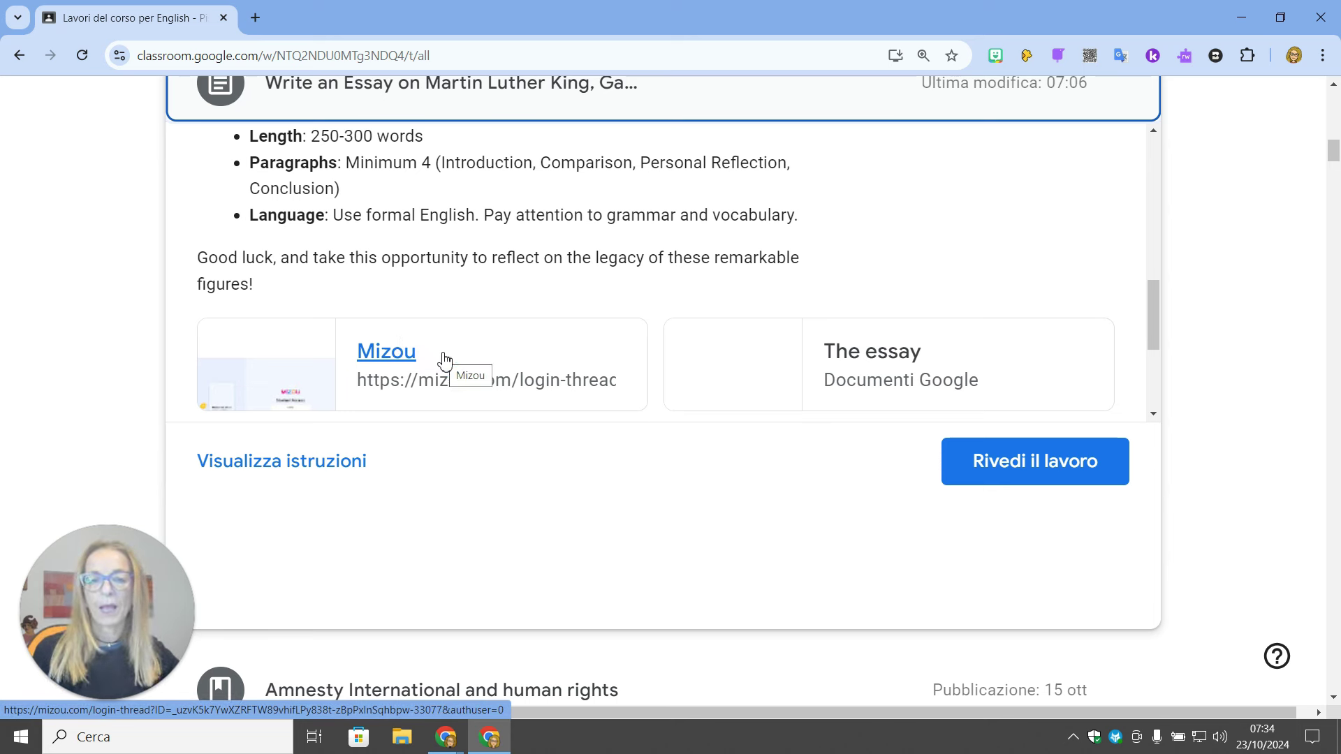
scroll(439, 342, down, 1)
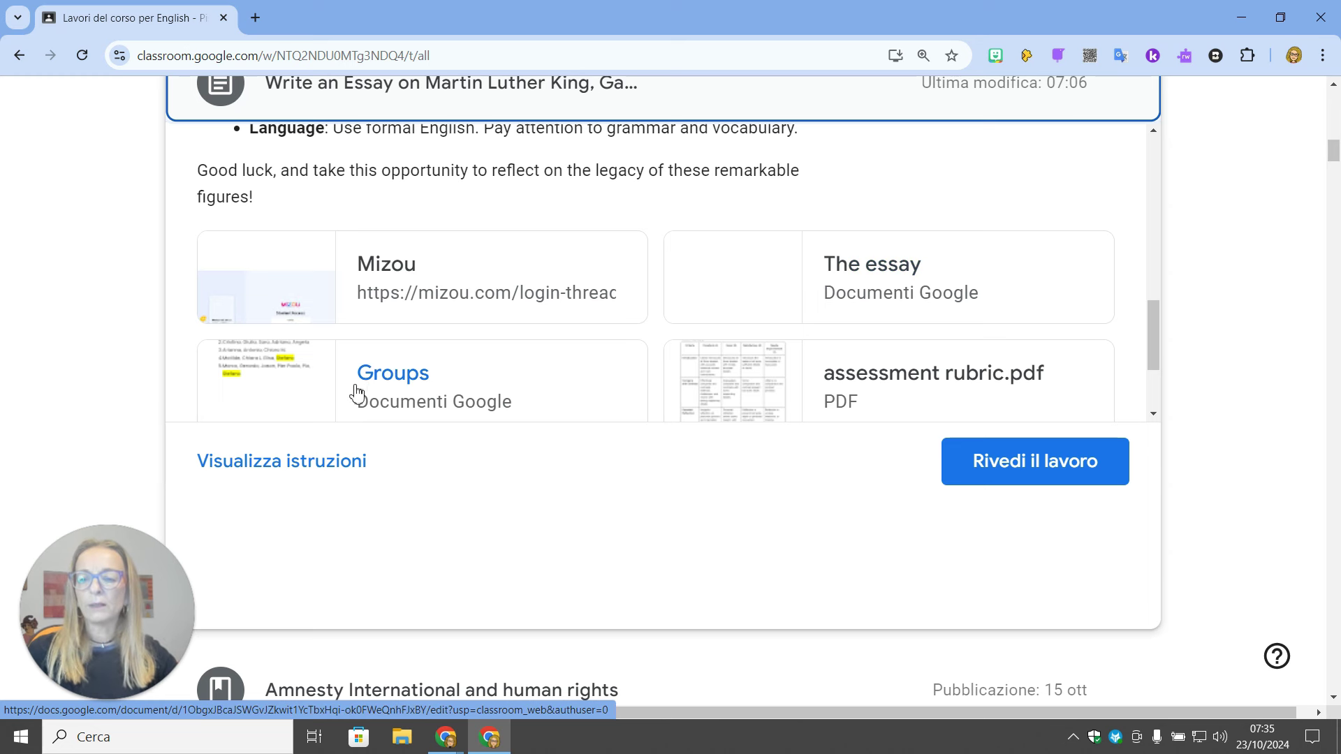
scroll(887, 283, down, 1)
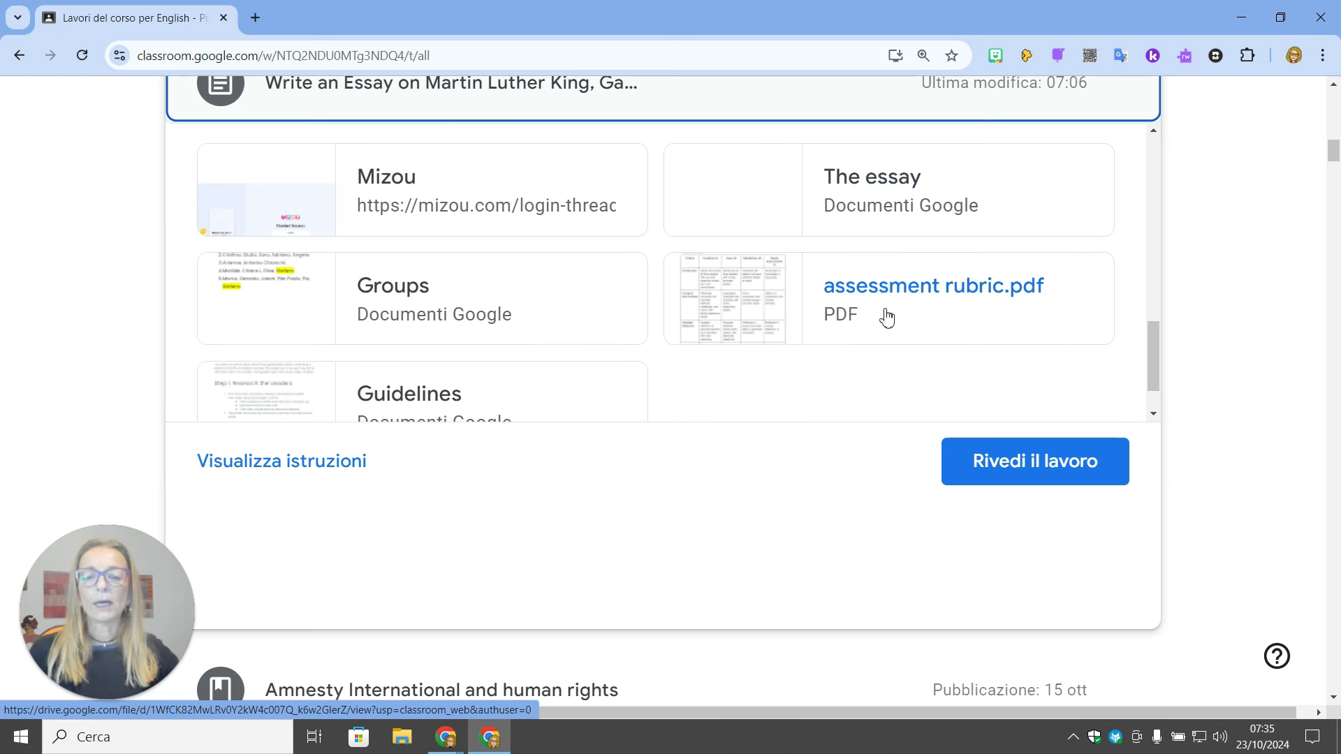
- Open the assessment rubric PDF and read the first-page criteria, from Introduction through Structure & Organization
click(927, 288)
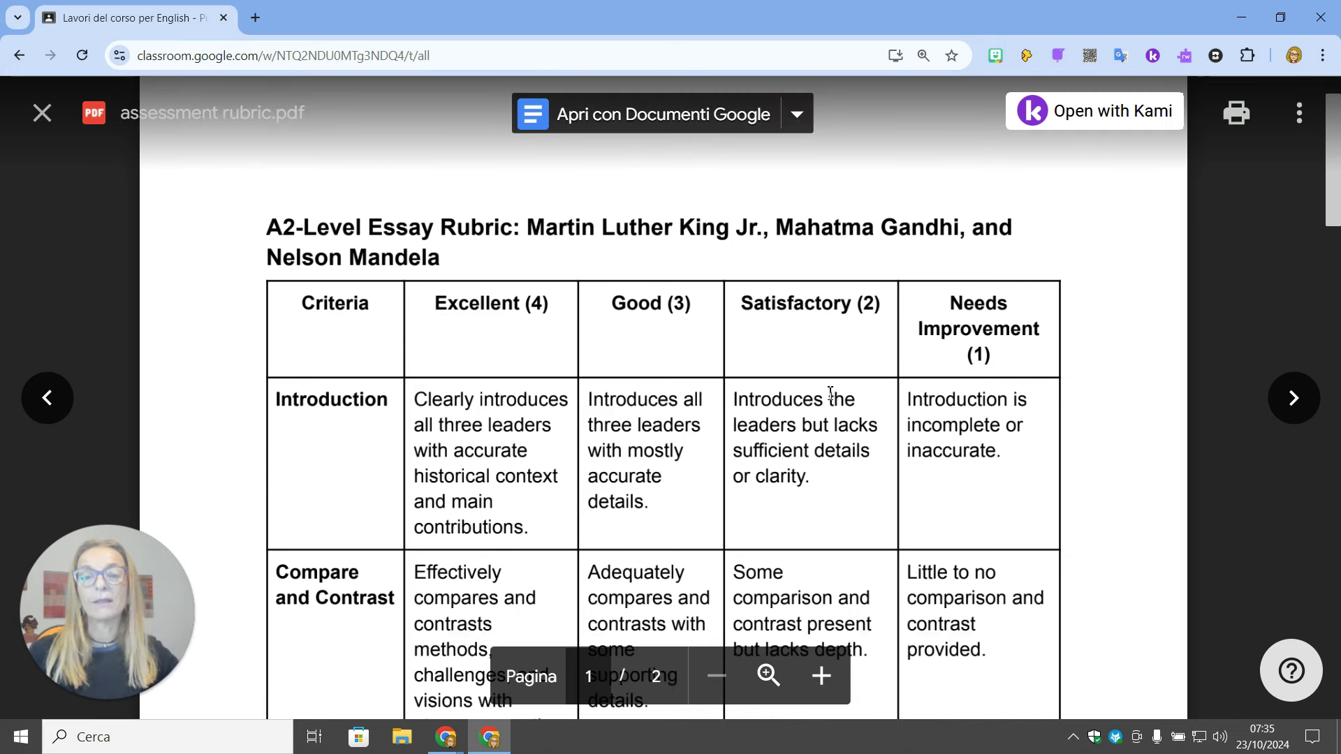
scroll(838, 393, down, 1)
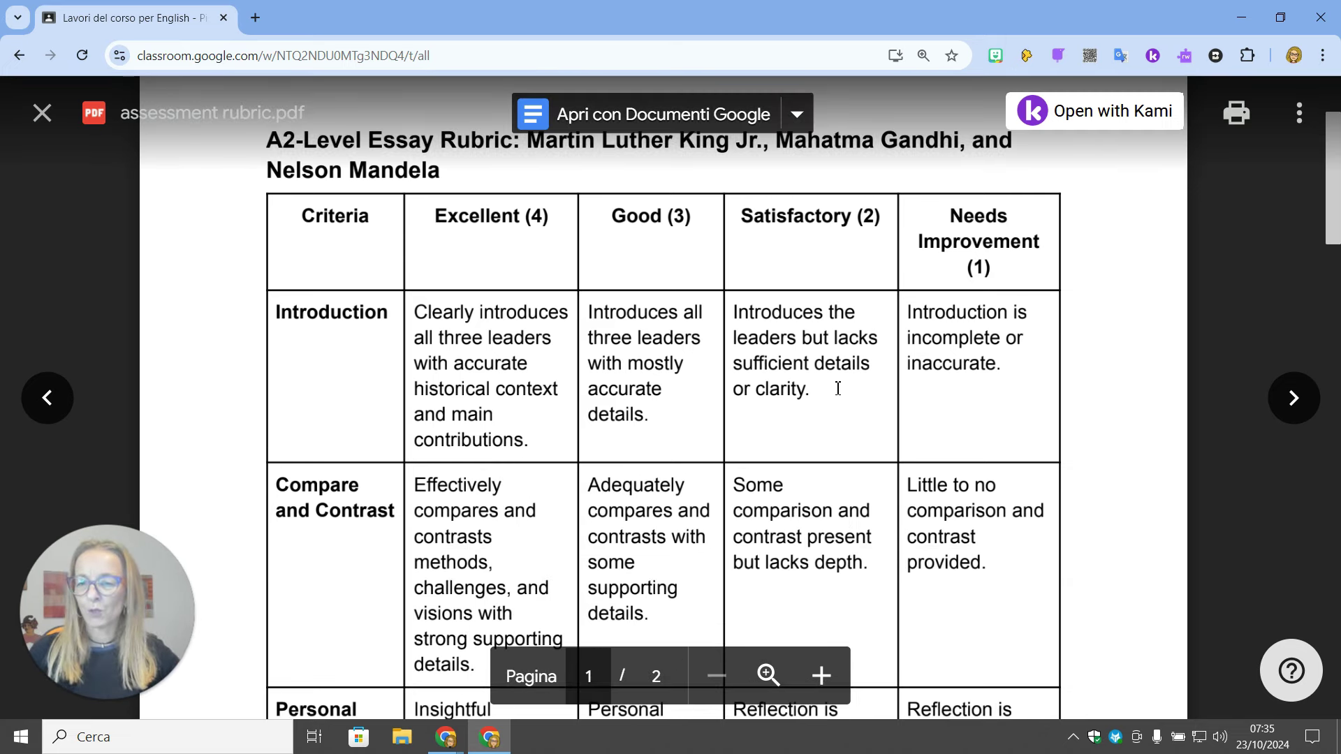
scroll(839, 390, down, 1)
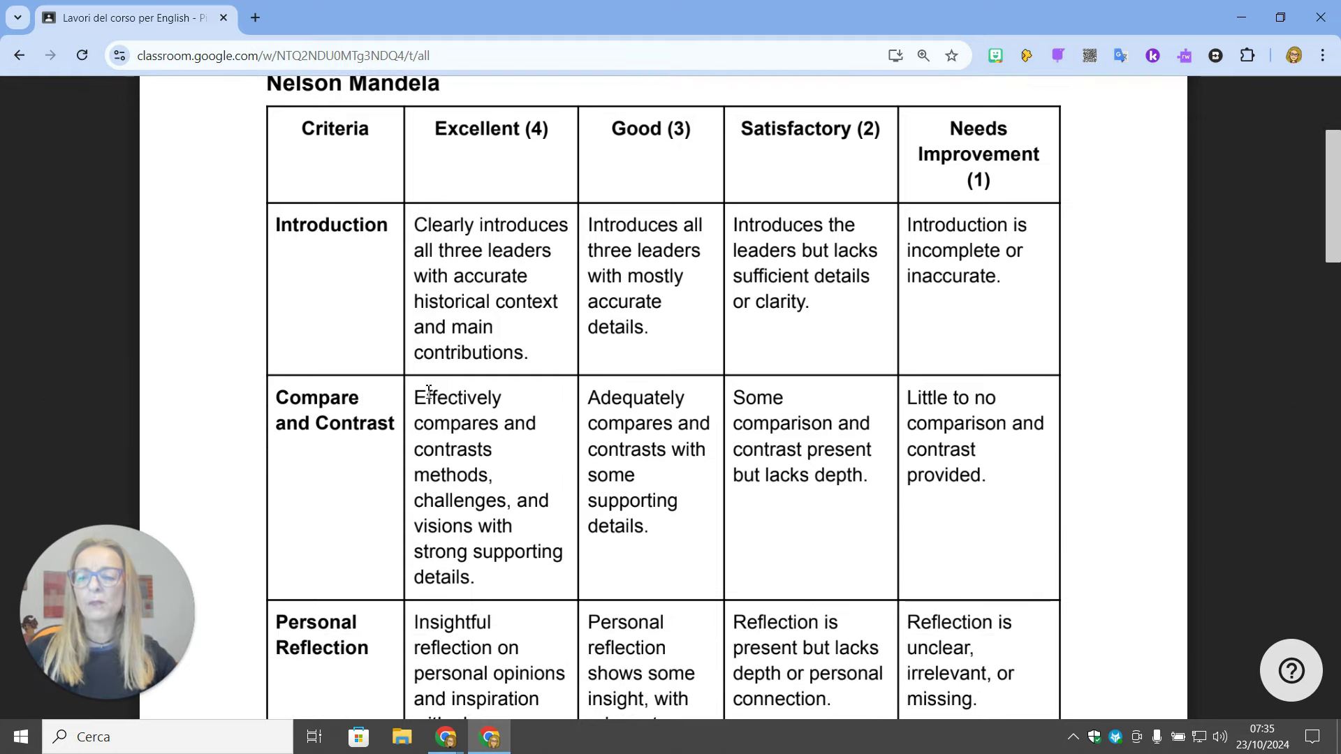
scroll(353, 389, down, 1)
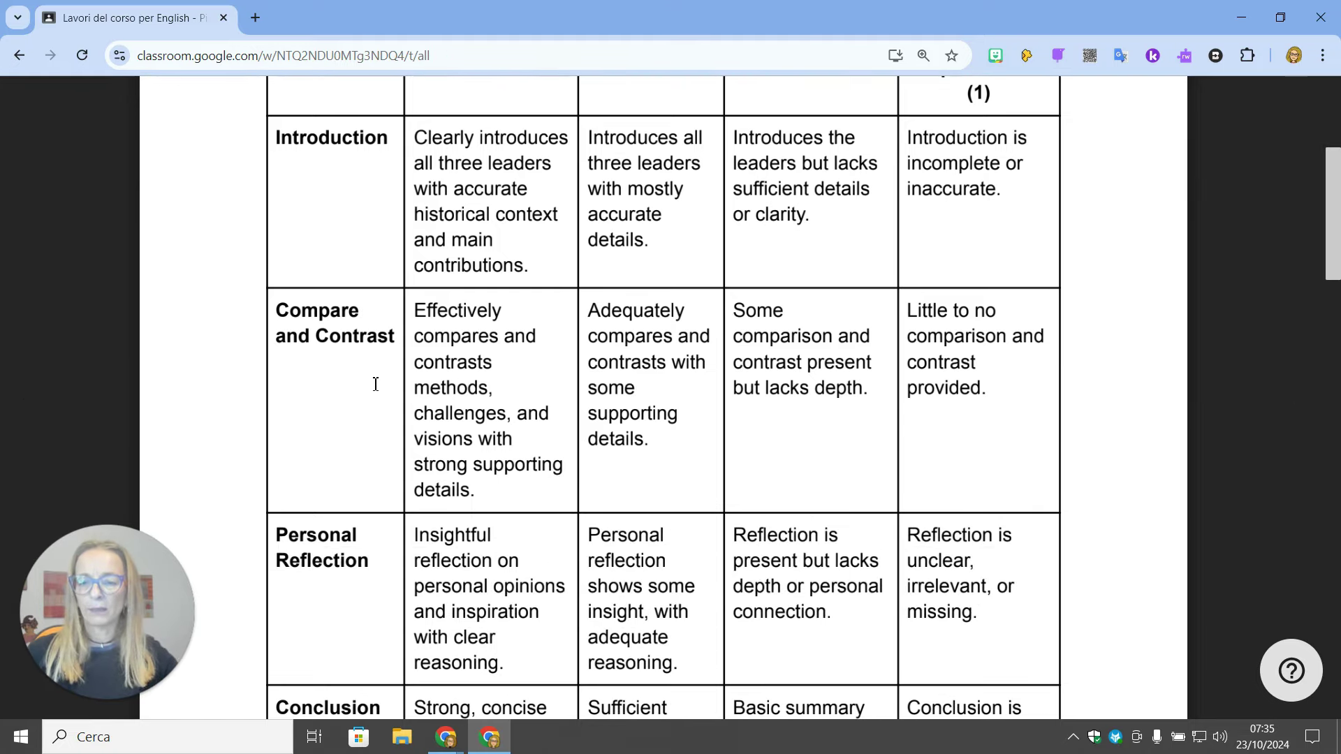
scroll(375, 384, down, 1)
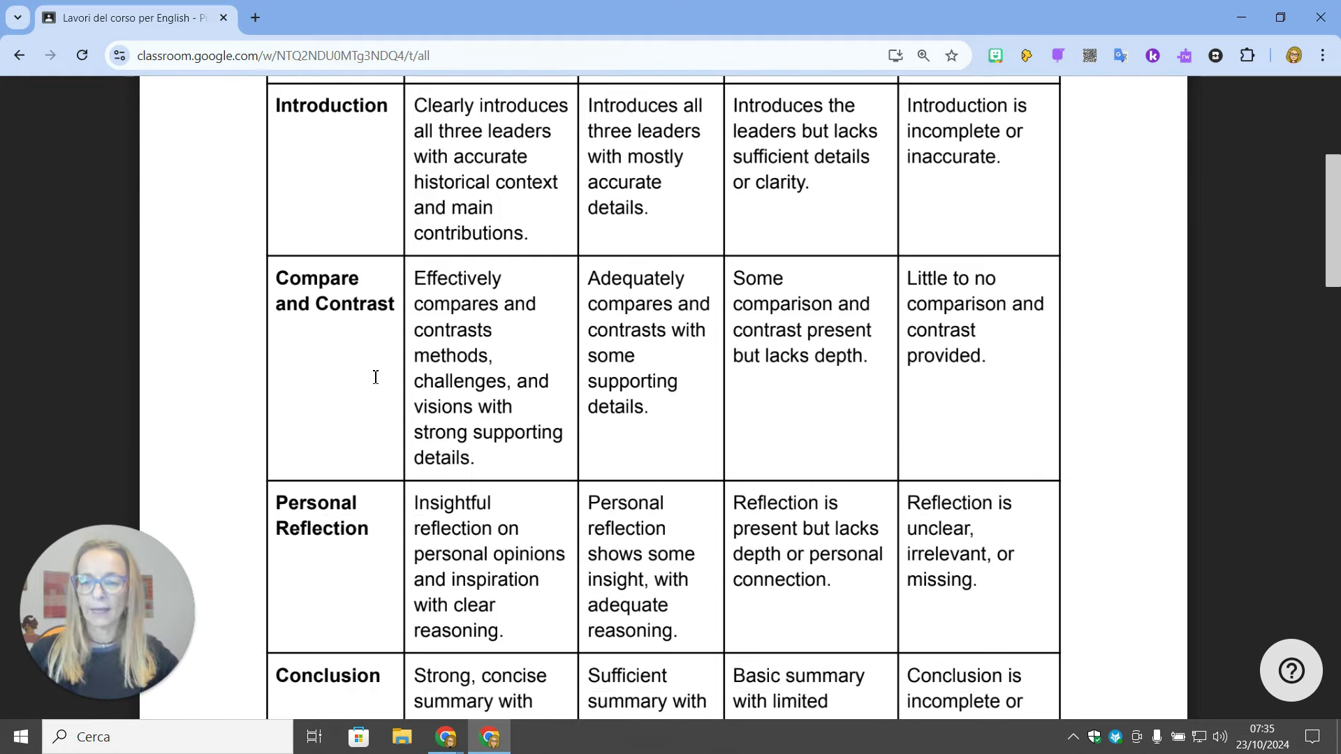
scroll(384, 384, down, 1)
scroll(388, 386, down, 3)
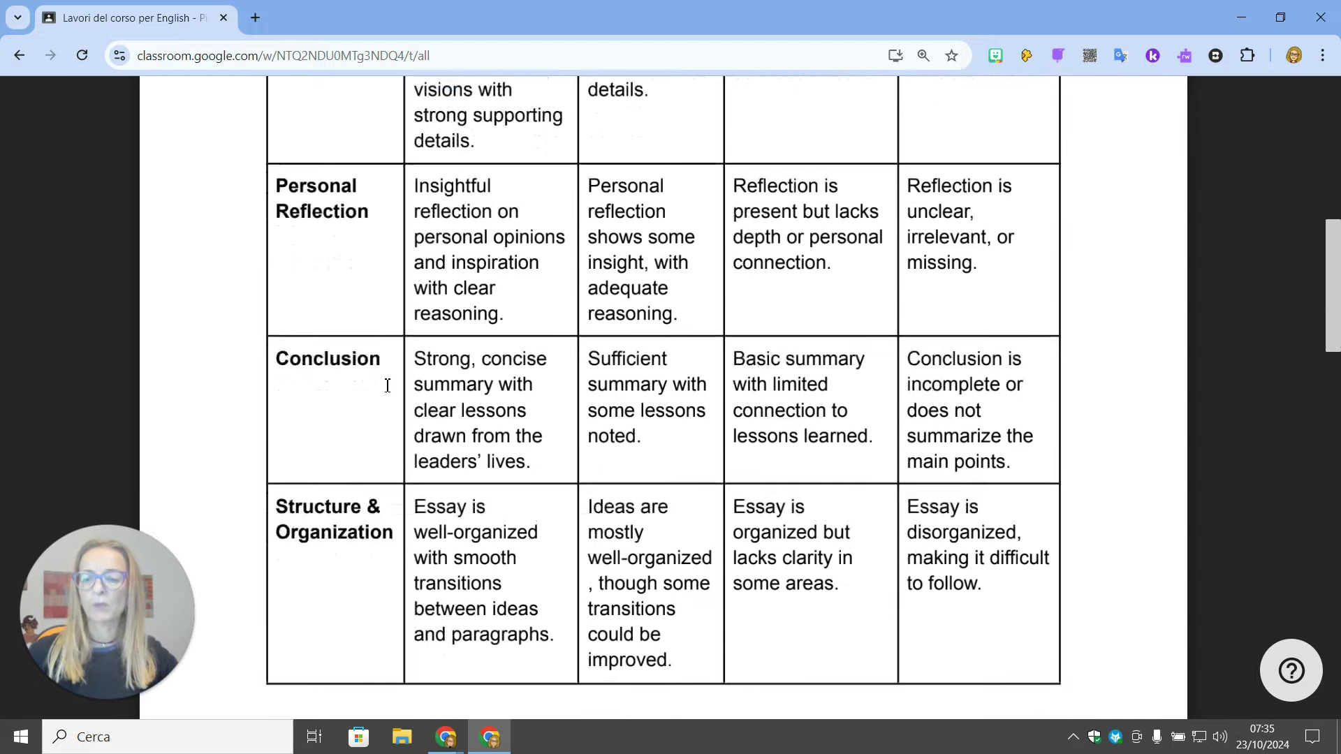
scroll(388, 385, down, 2)
scroll(388, 385, down, 4)
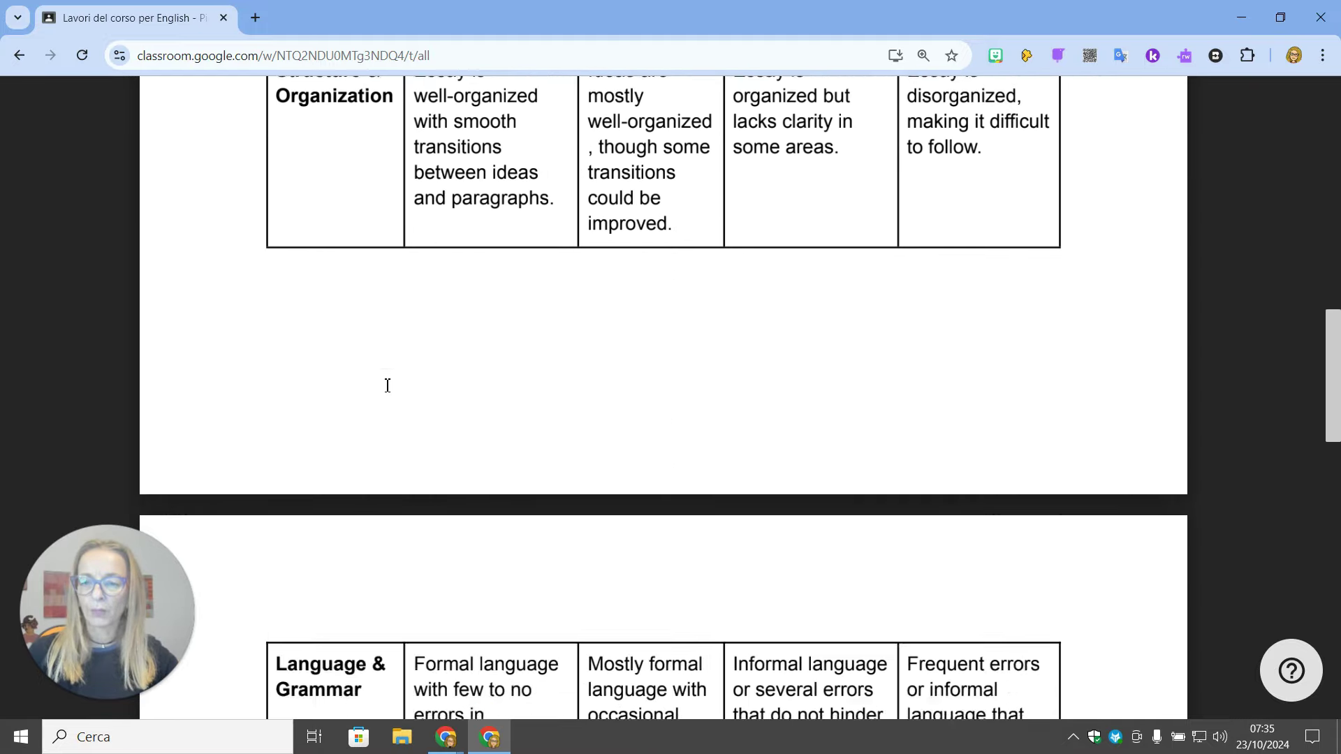
- Read the rubric's Language & Grammar and Word Count criteria and the total score on the second page, and close the PDF
scroll(388, 385, down, 2)
scroll(388, 385, down, 2)
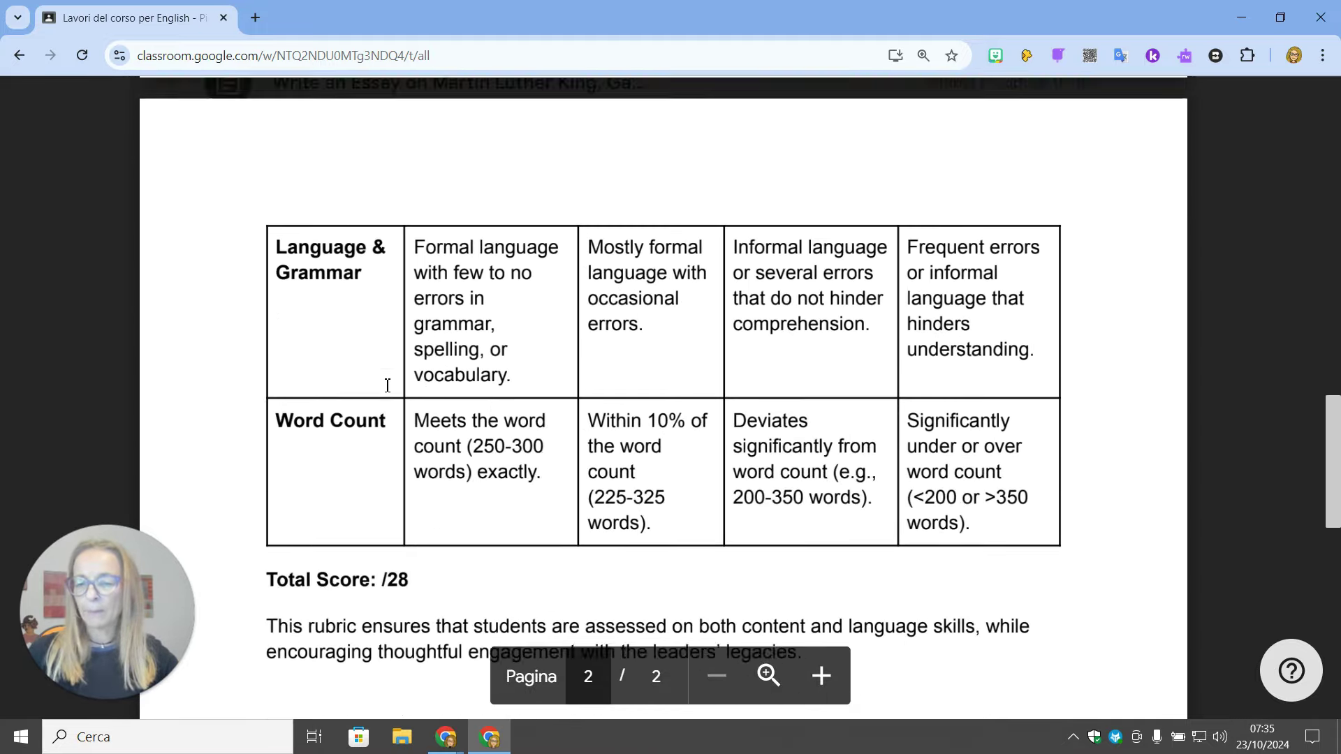
scroll(387, 386, down, 1)
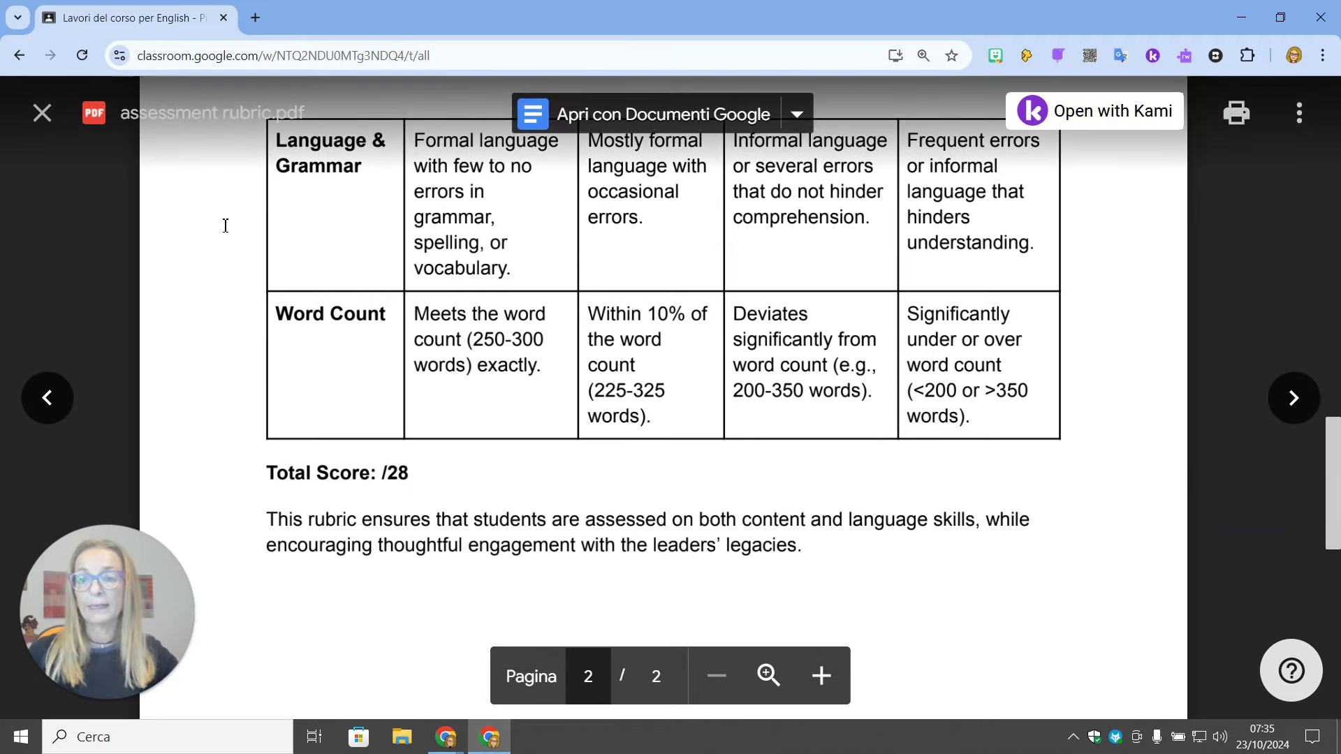
scroll(224, 221, up, 5)
click(44, 113)
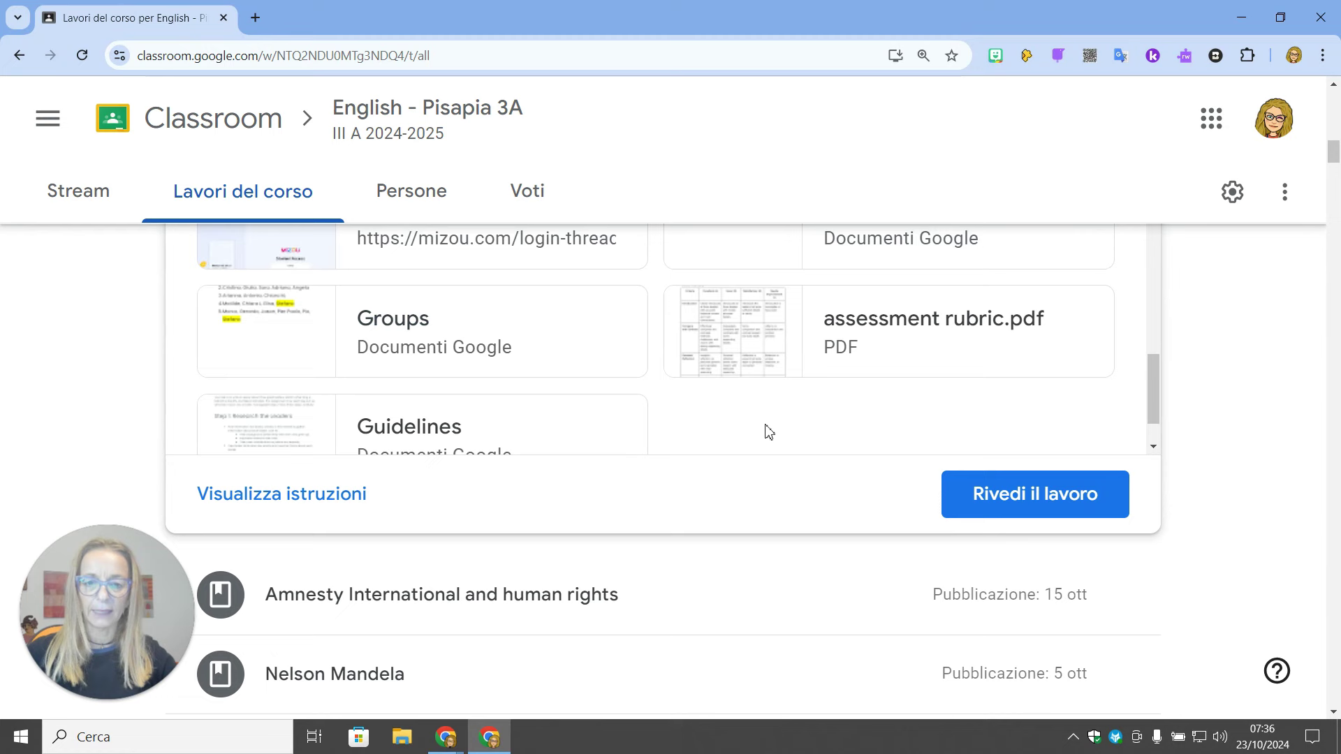
- Open the Guidelines document attached to the essay assignment and dismiss the Brisk pinning instructions
scroll(785, 386, down, 1)
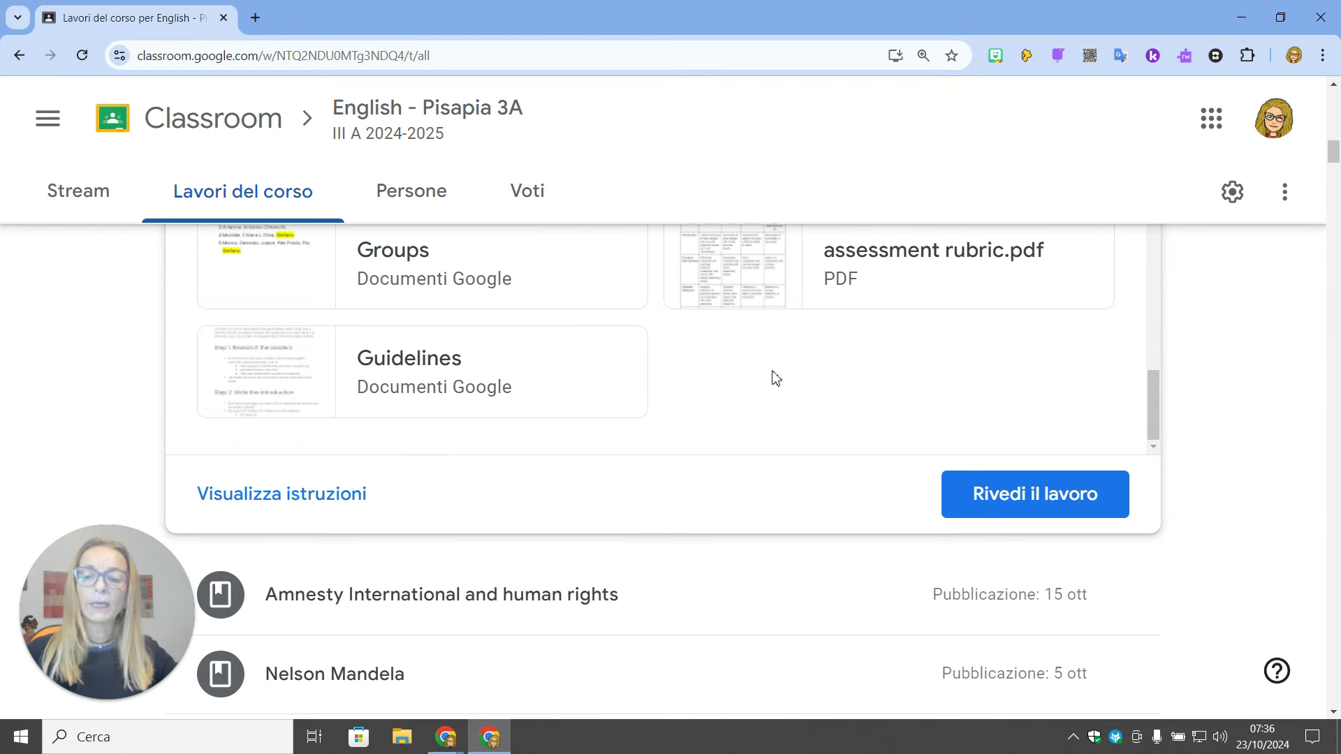
click(431, 370)
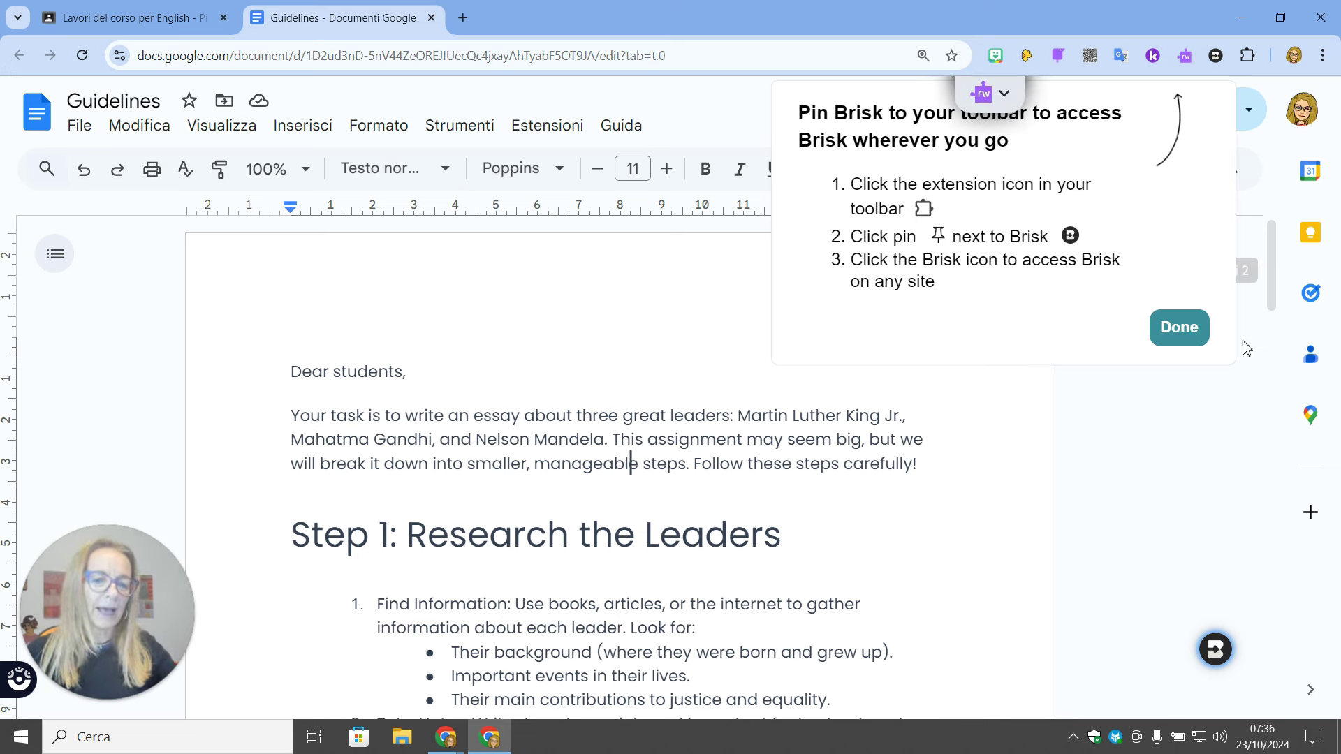
click(1188, 331)
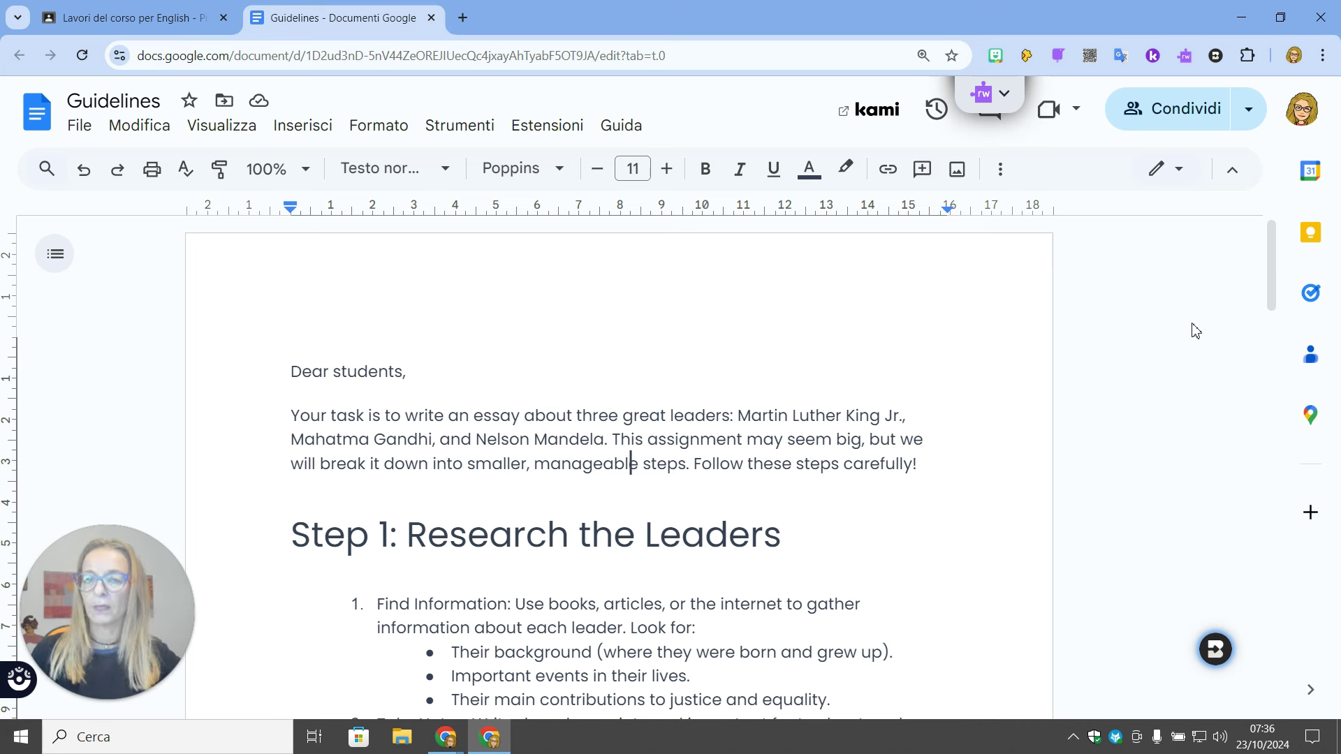
- Read the guidelines' opening, Step 1 on researching the leaders and Step 2 on the introduction, highlighting parts of both steps
scroll(1182, 389, down, 2)
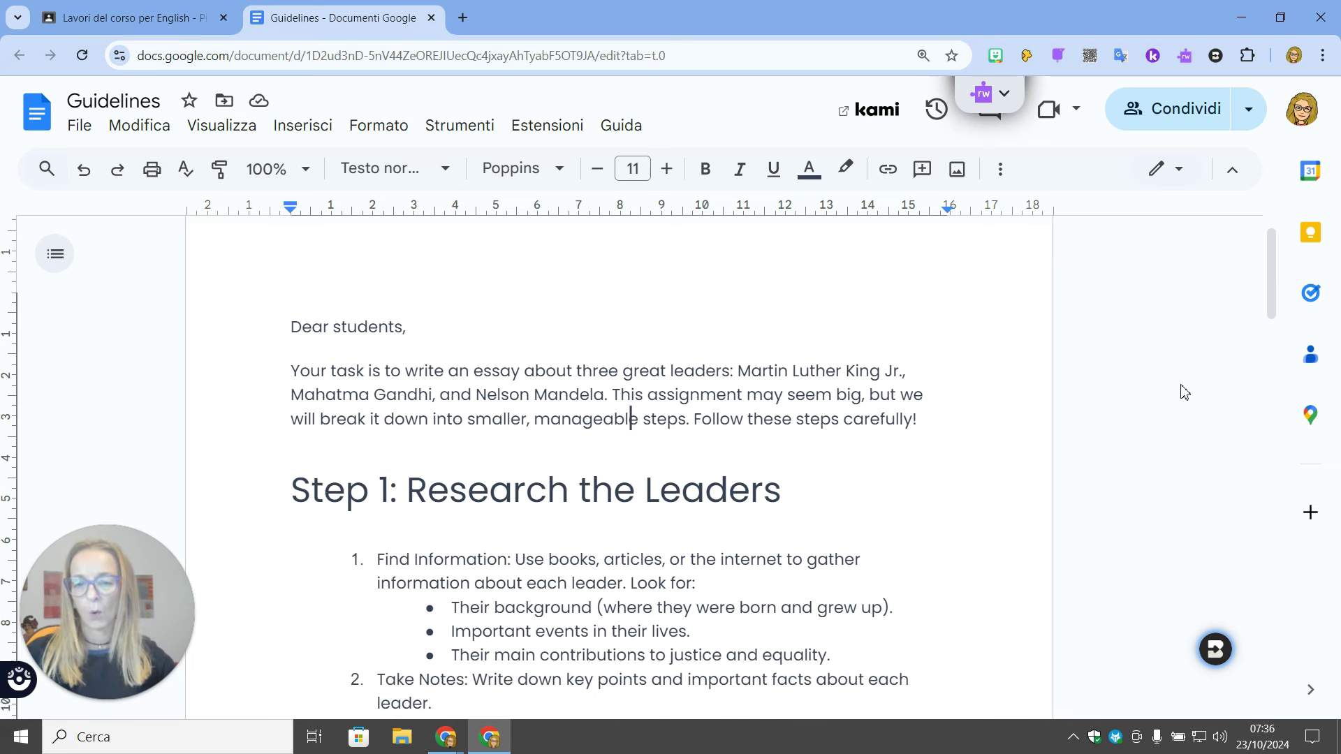
scroll(727, 456, down, 2)
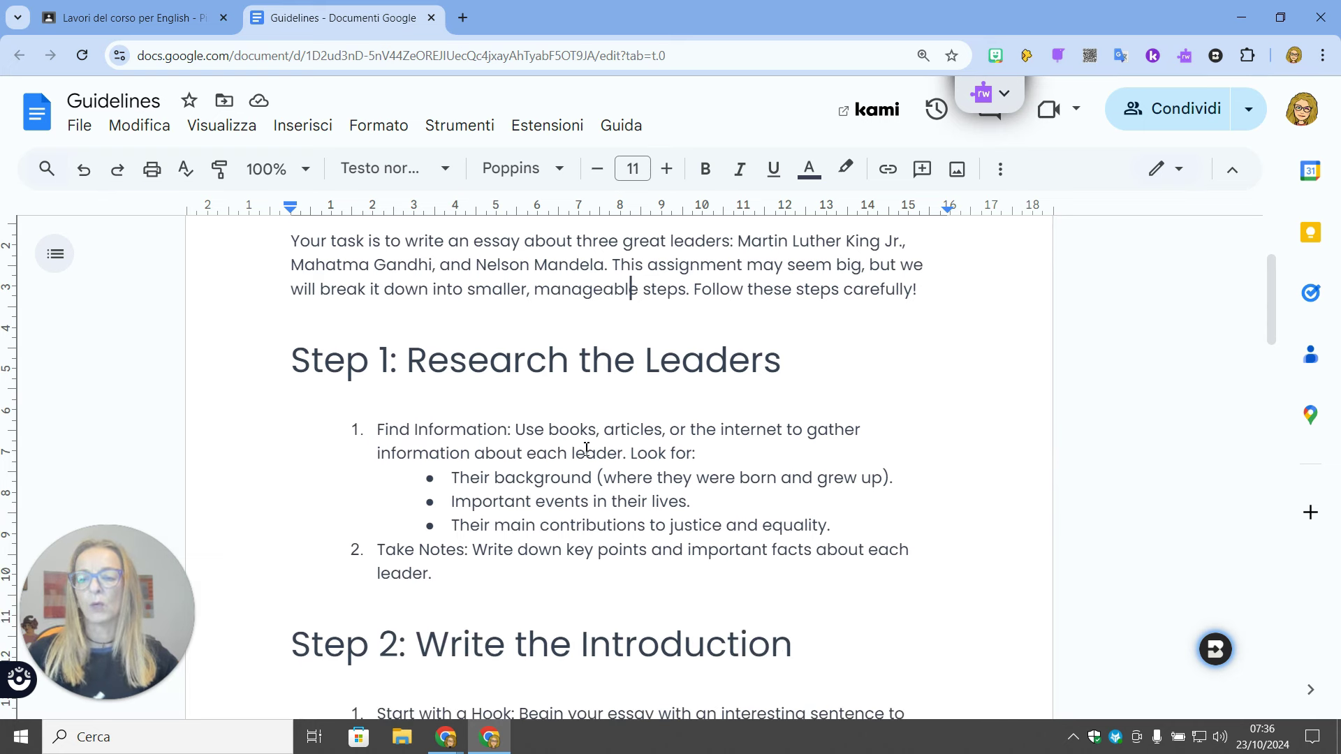
drag(468, 359, 680, 363)
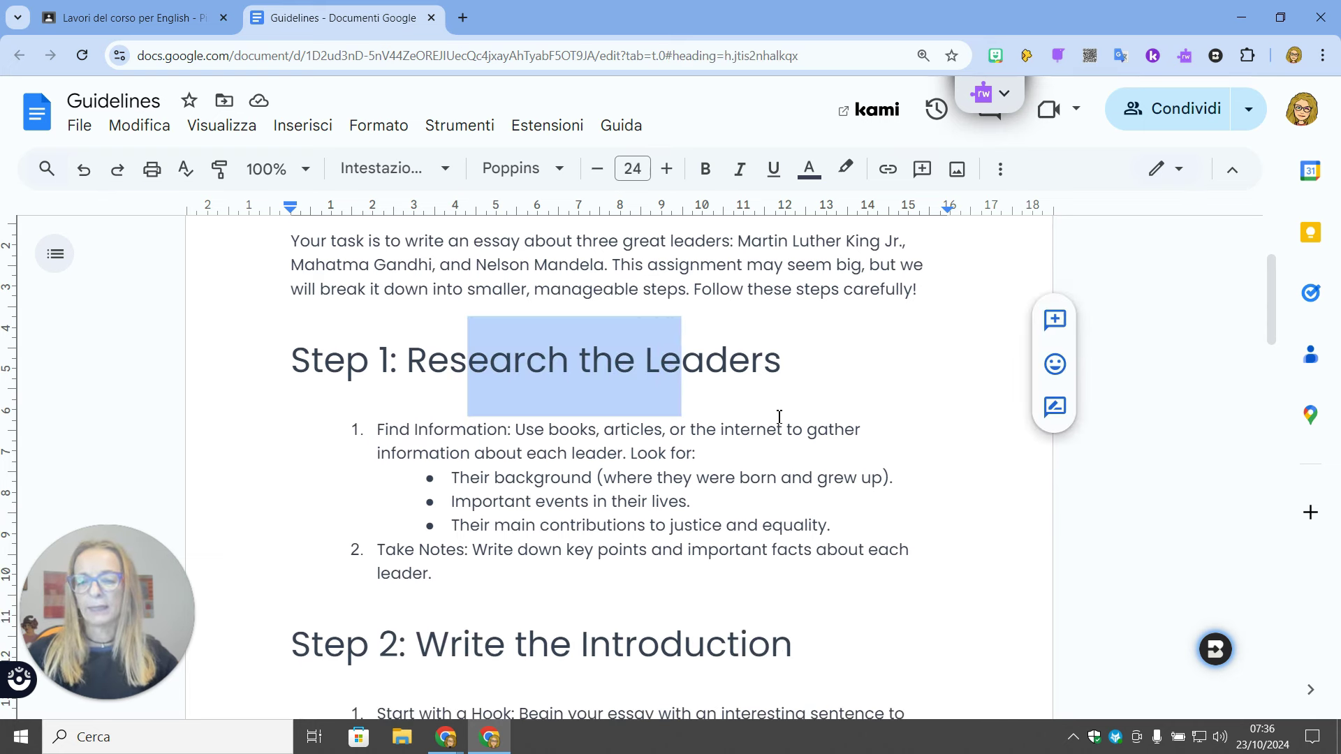
scroll(781, 417, down, 2)
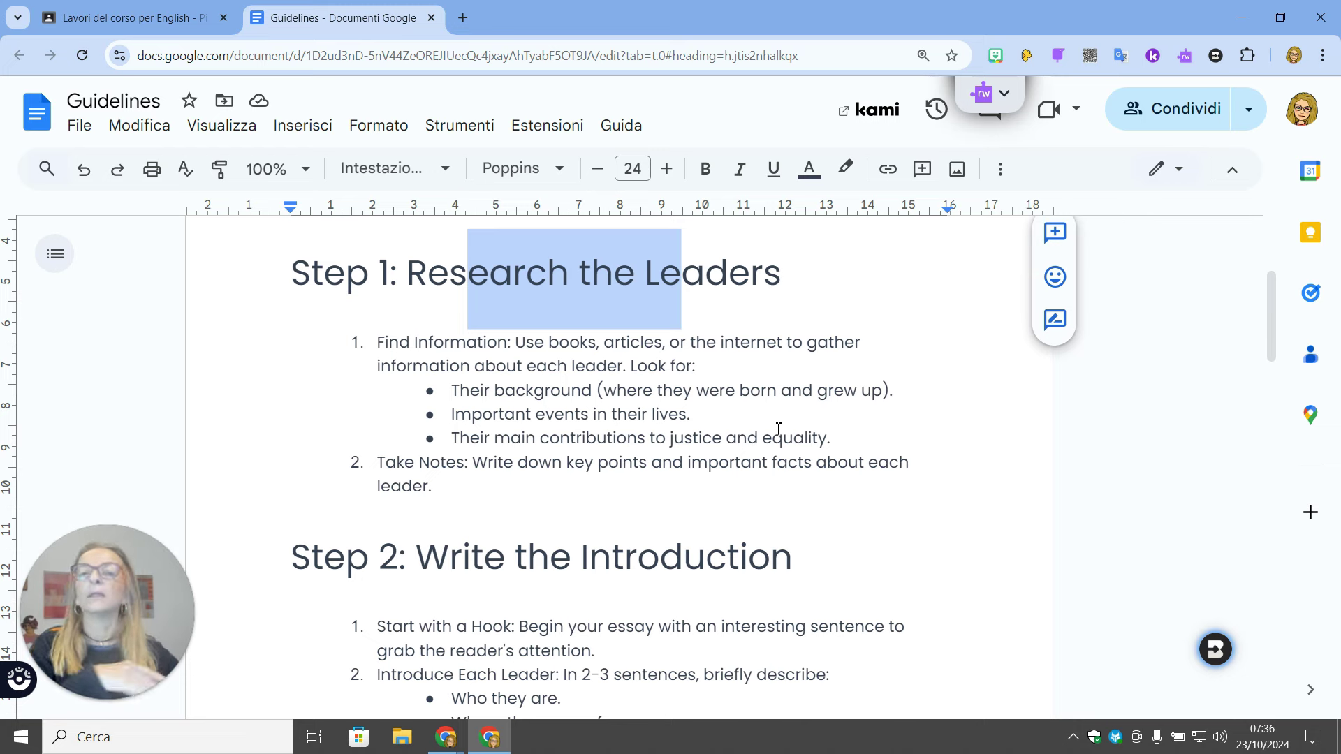
scroll(777, 429, down, 2)
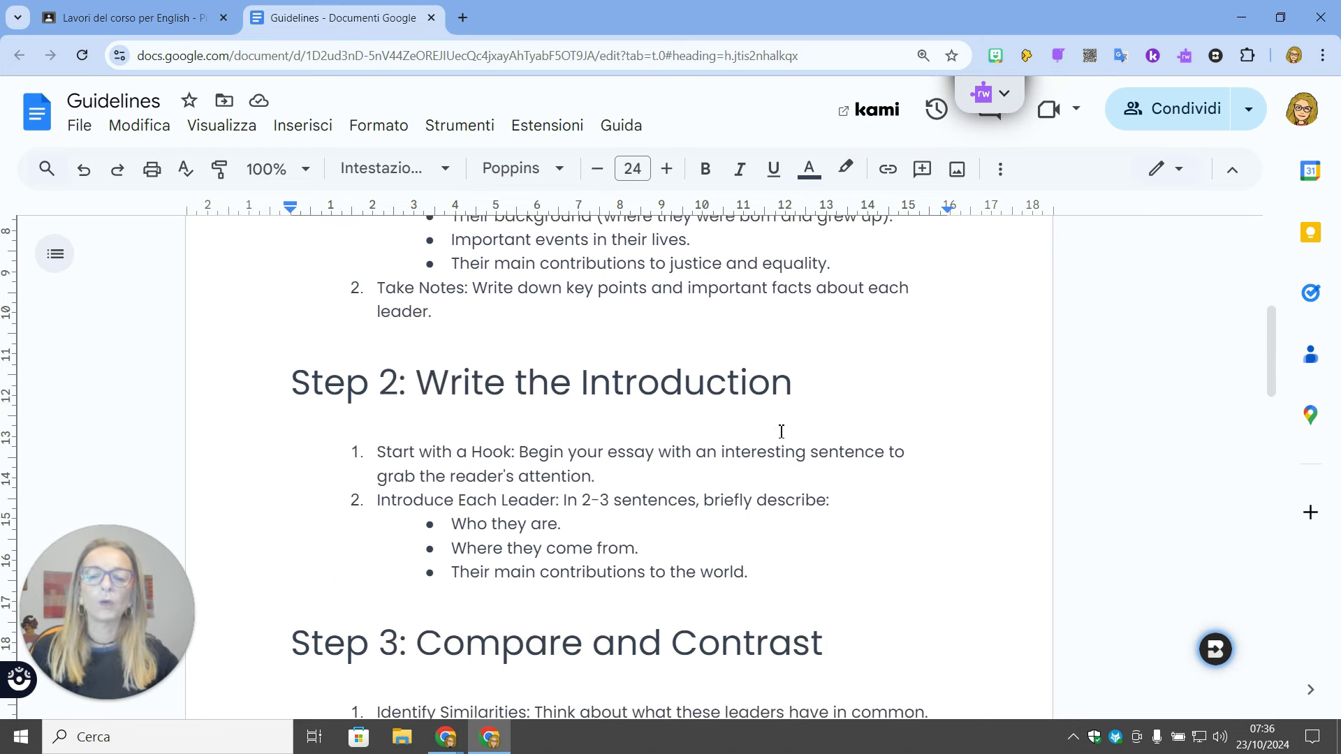
drag(528, 382, 680, 383)
drag(488, 476, 711, 536)
- Read Step 3: Compare and Contrast, highlighting the text from the similarities list to the start of Identify Differences
scroll(711, 536, down, 4)
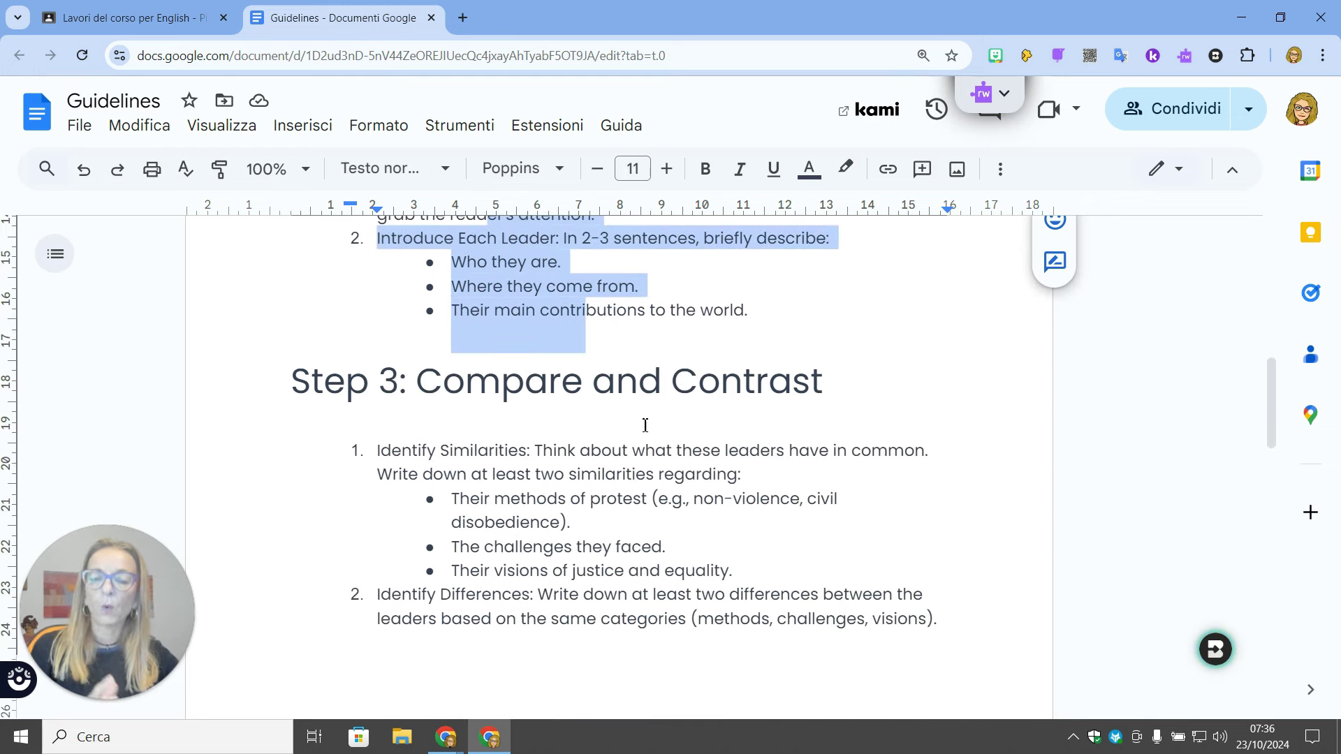
scroll(667, 440, down, 1)
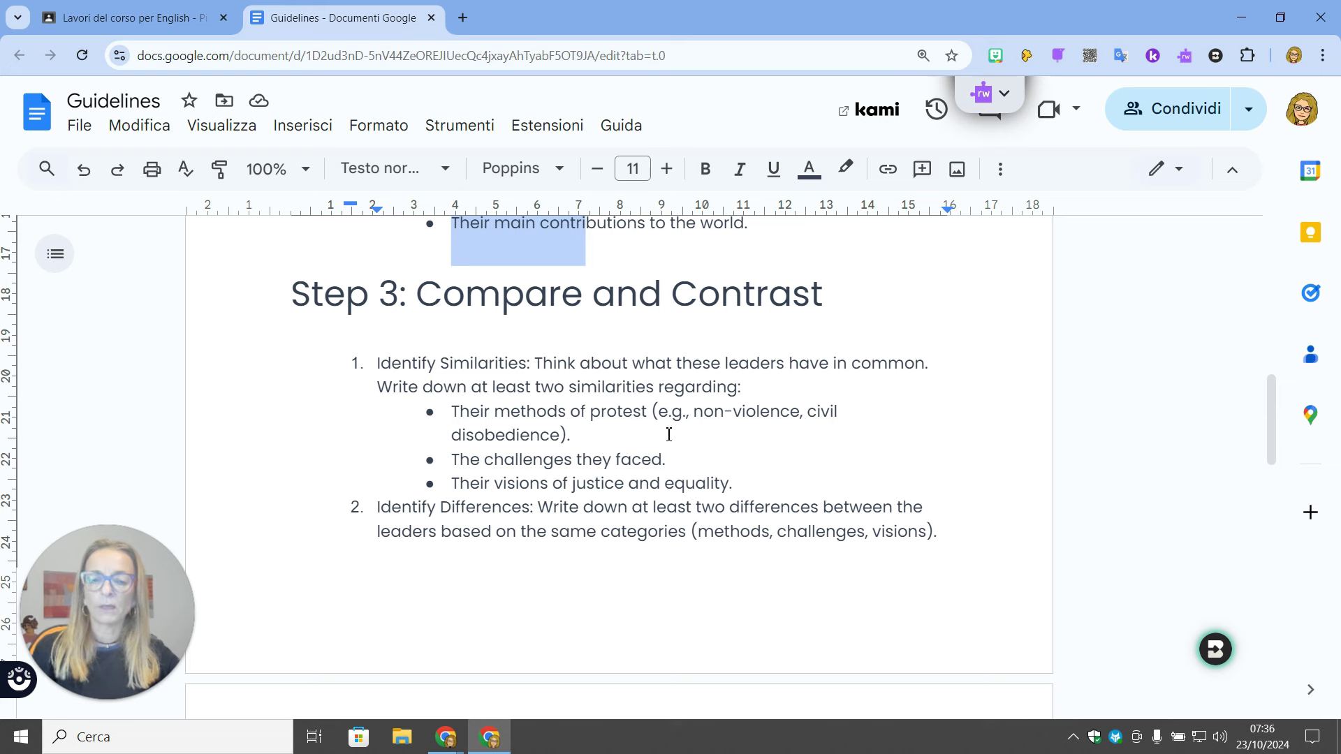
scroll(668, 432, down, 1)
drag(533, 307, 568, 431)
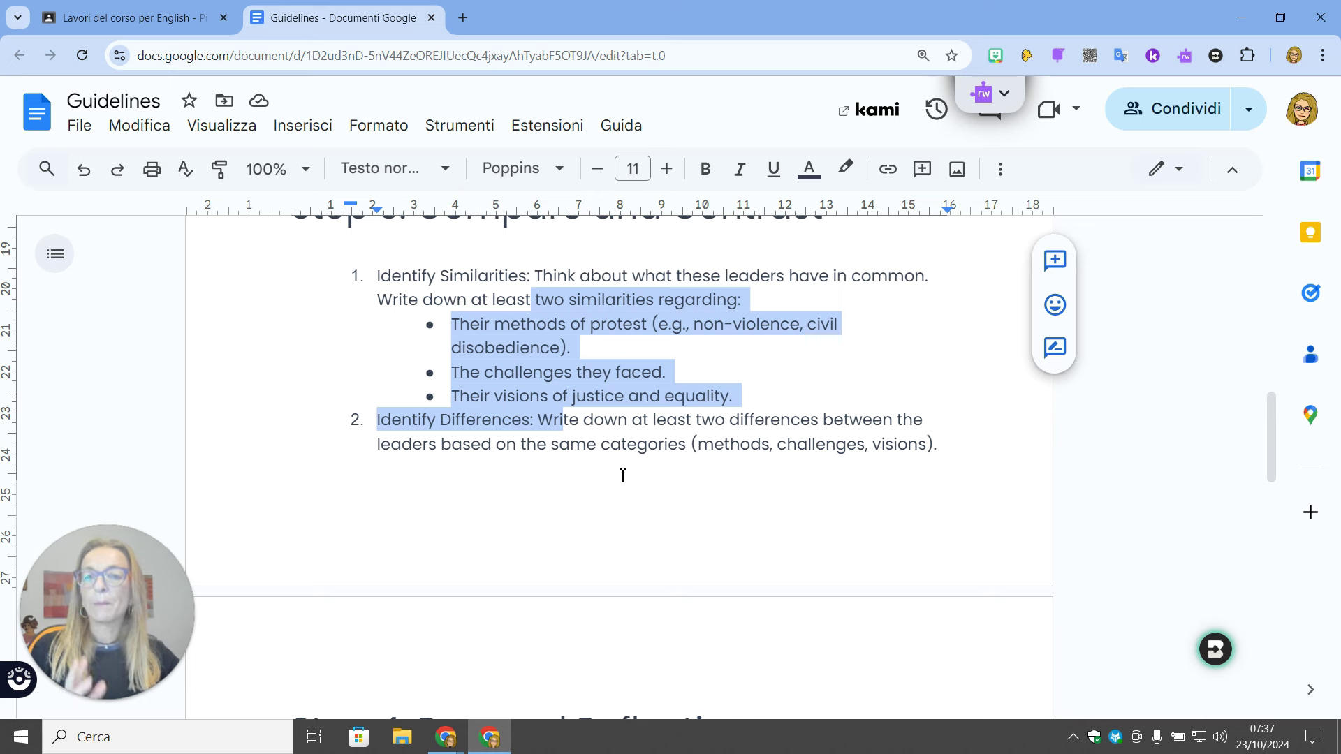
- Read Step 4: Personal Reflection through Step 6: Review and Edit, and the Structure and Length requirements at the document's end
scroll(701, 571, down, 2)
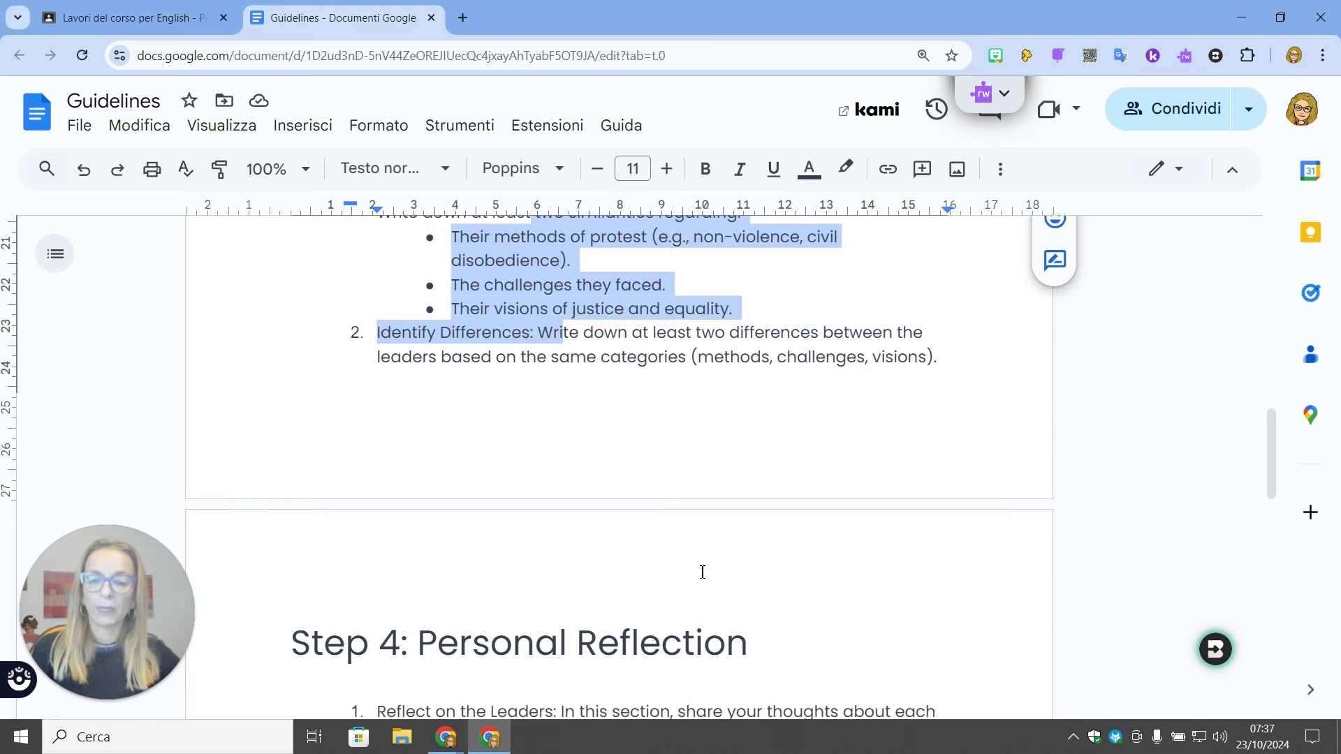
scroll(703, 571, down, 2)
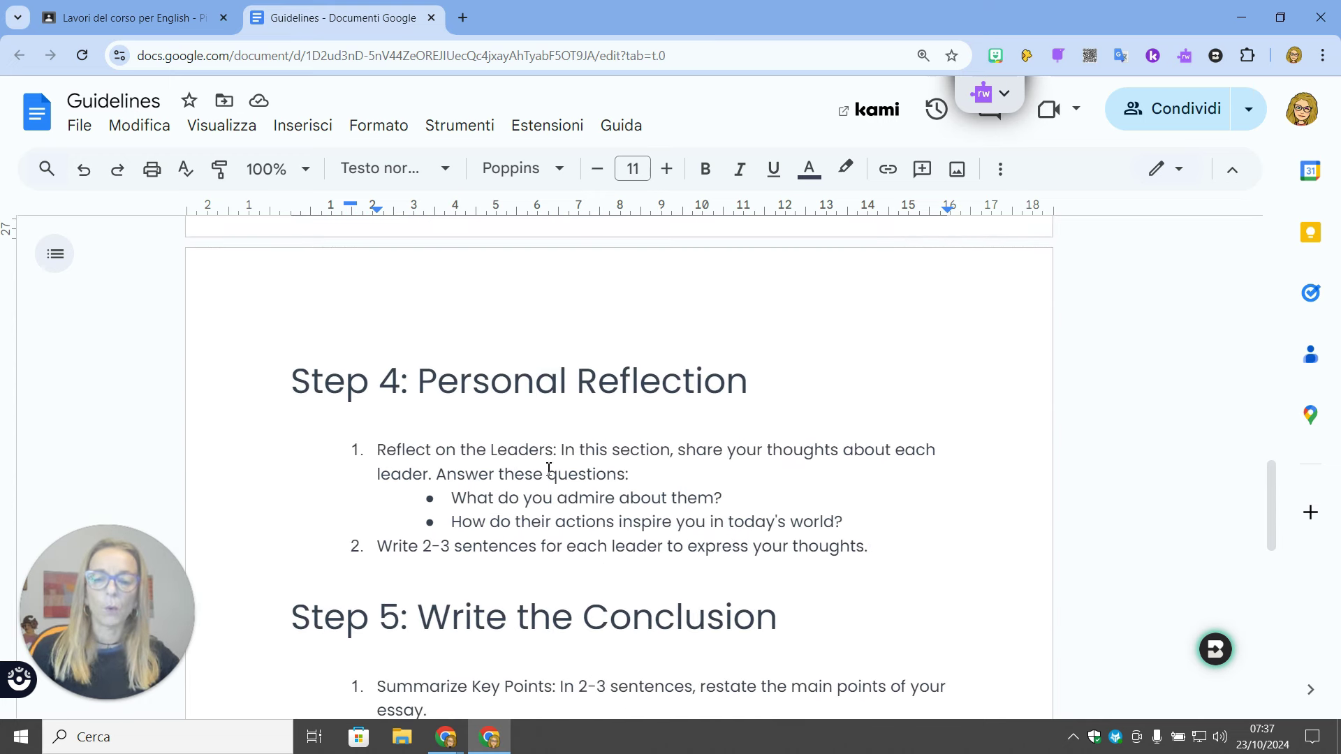
drag(493, 457, 533, 497)
click(552, 521)
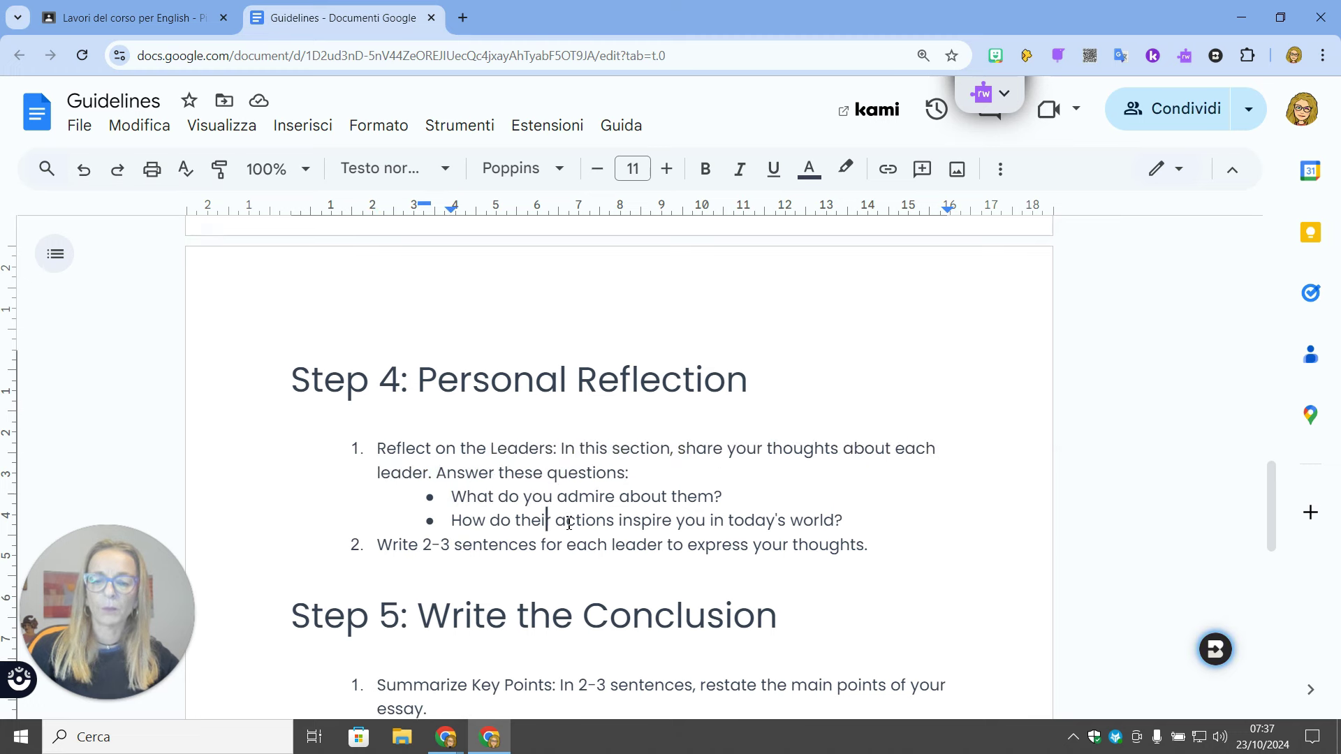
scroll(566, 510, down, 3)
scroll(835, 488, down, 3)
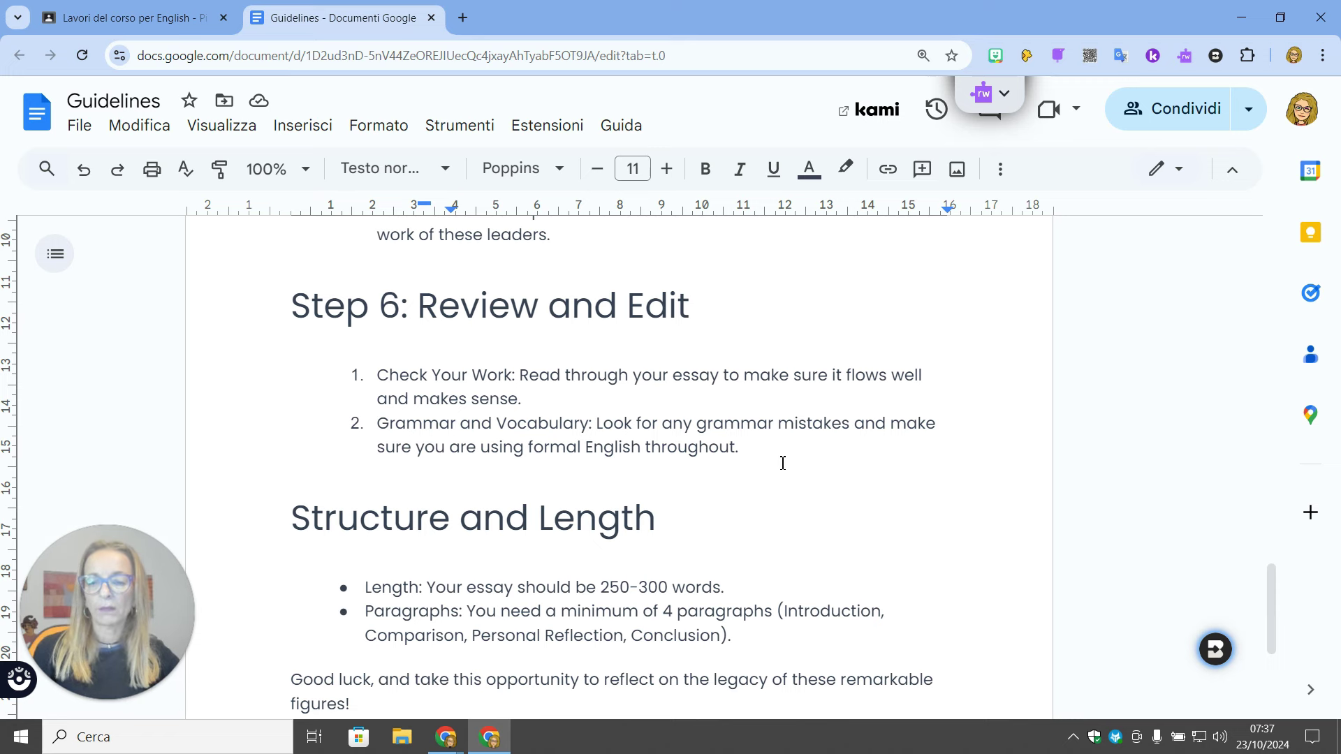
scroll(782, 461, down, 4)
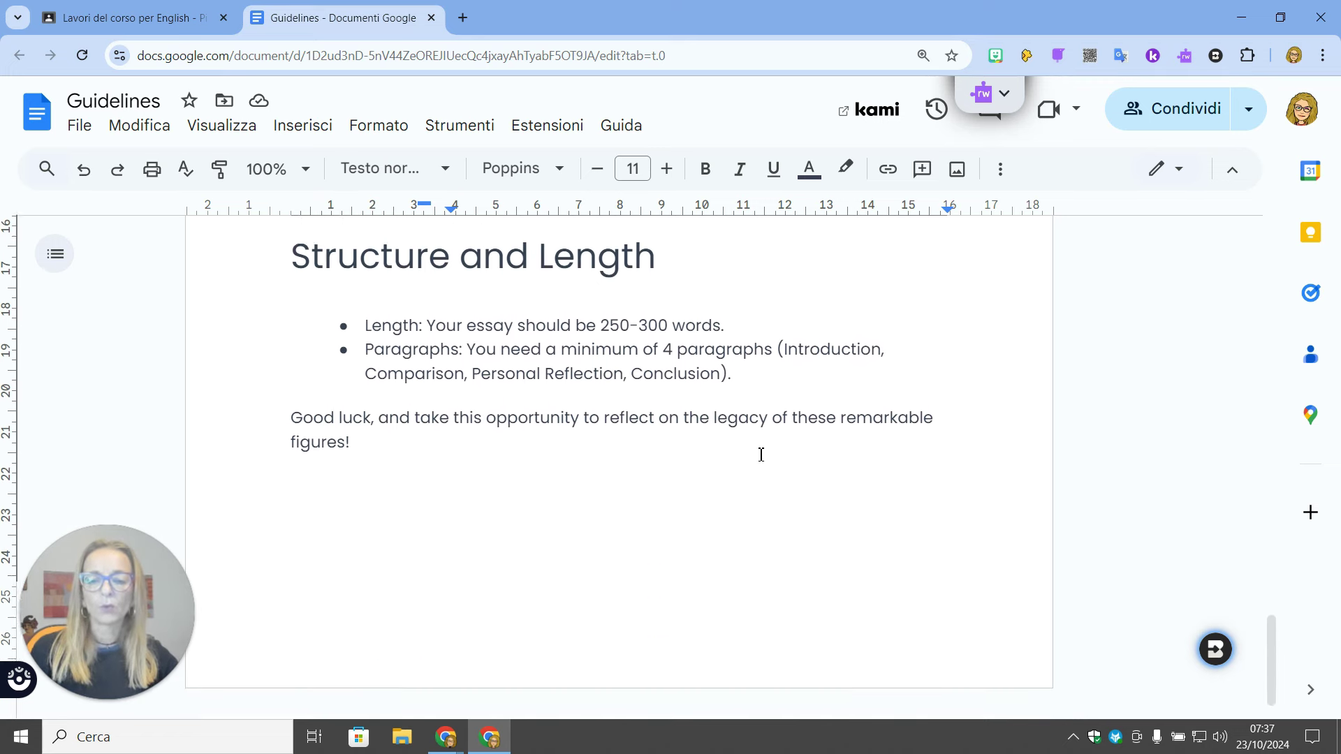
- Go back through the guidelines to the opening paragraph and close the document
scroll(761, 454, up, 17)
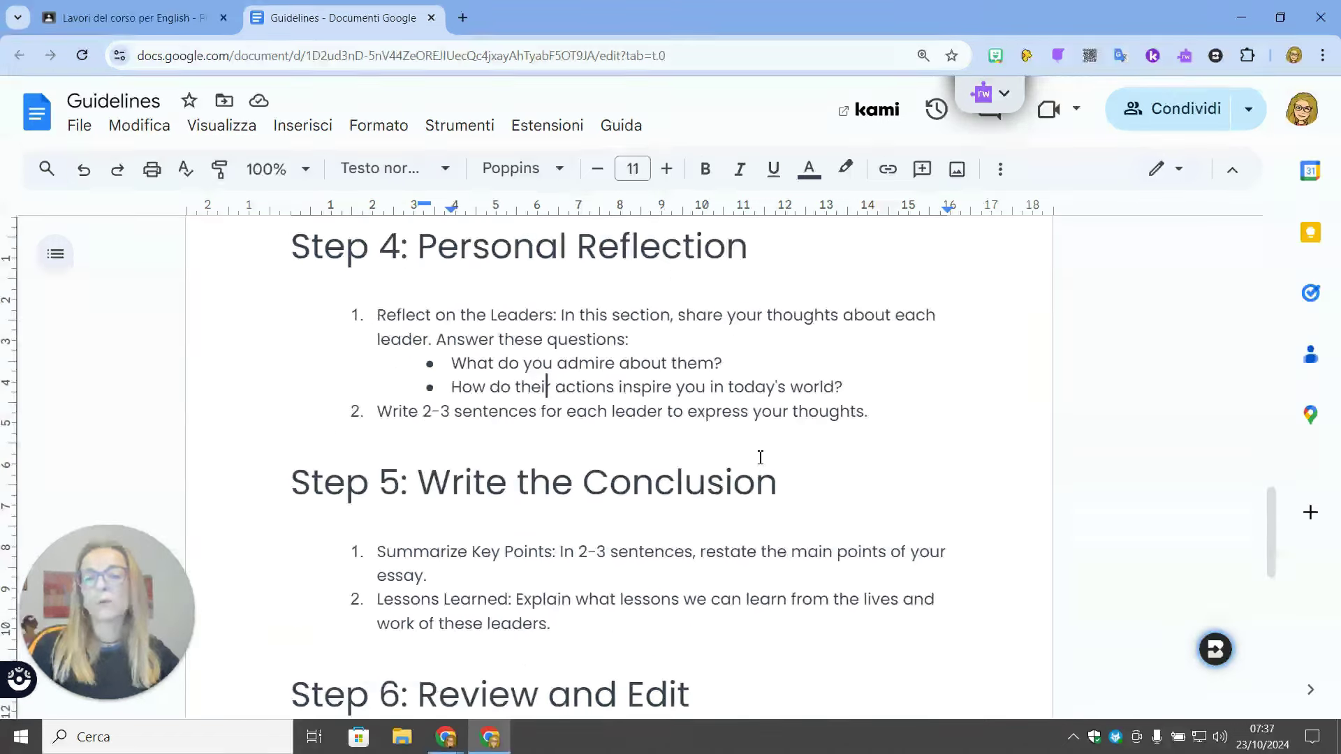
scroll(760, 458, up, 3)
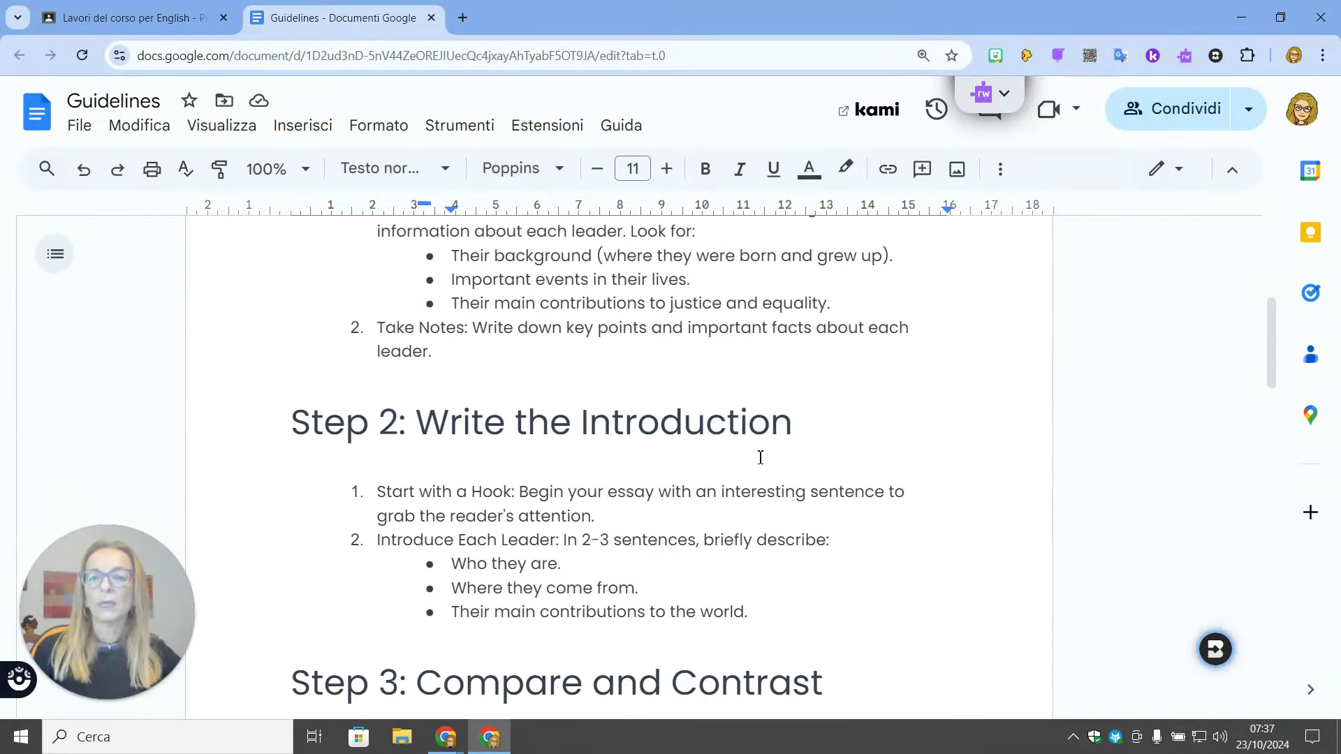
scroll(760, 457, up, 2)
scroll(761, 457, up, 3)
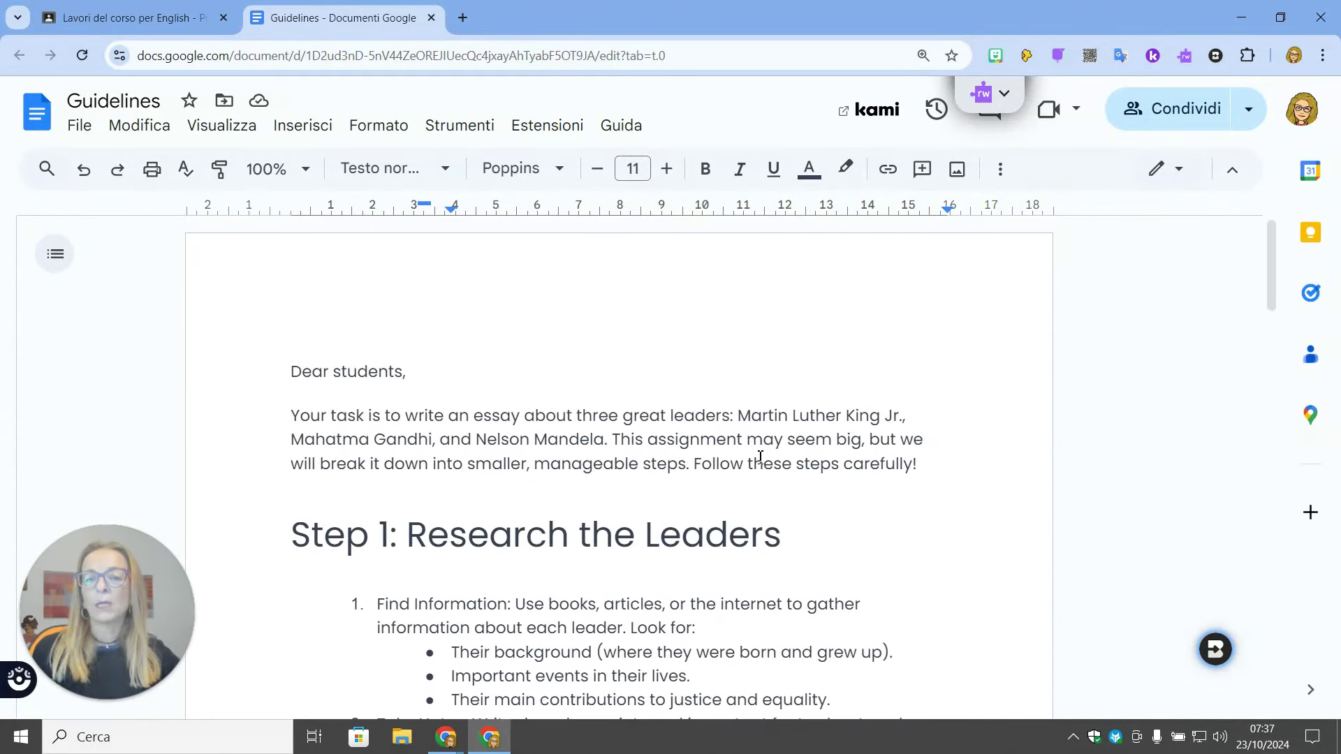
click(434, 20)
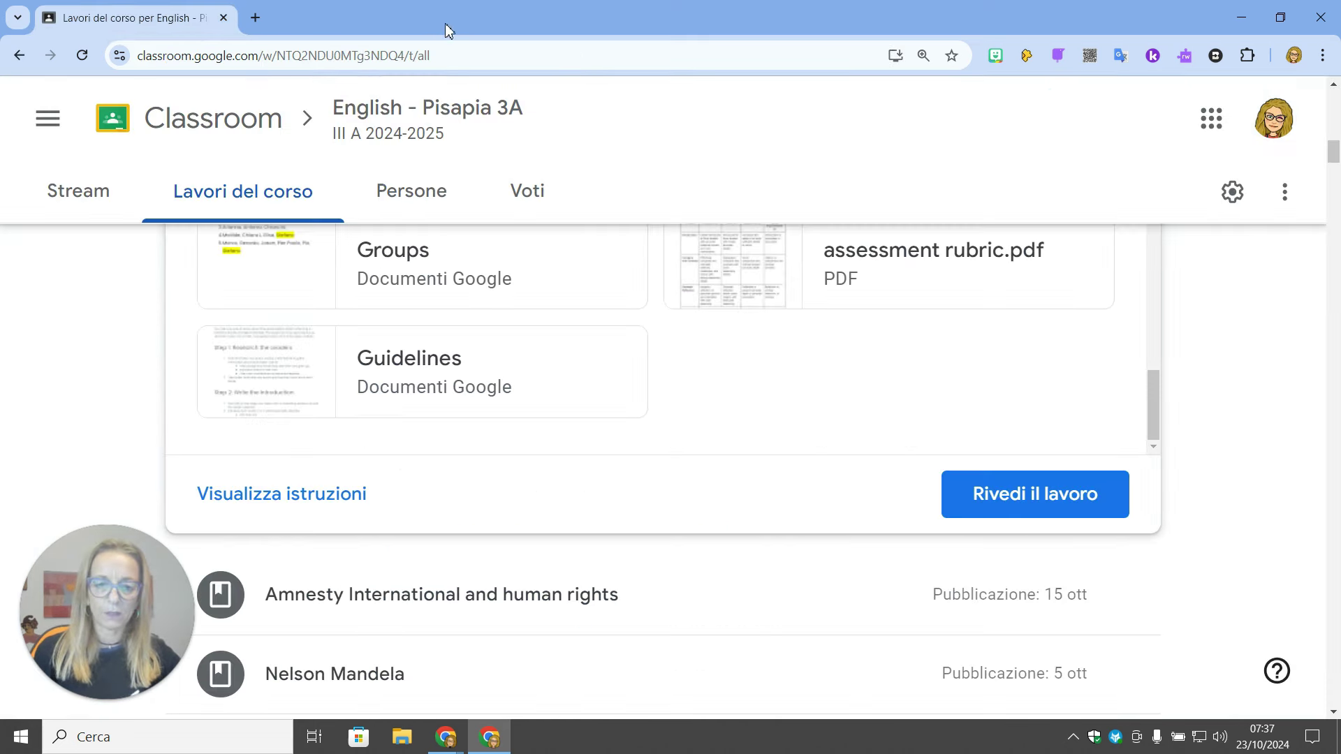
- Go back to the start of the essay assignment's instructions and examine its turned-in and assigned counts
scroll(956, 421, up, 15)
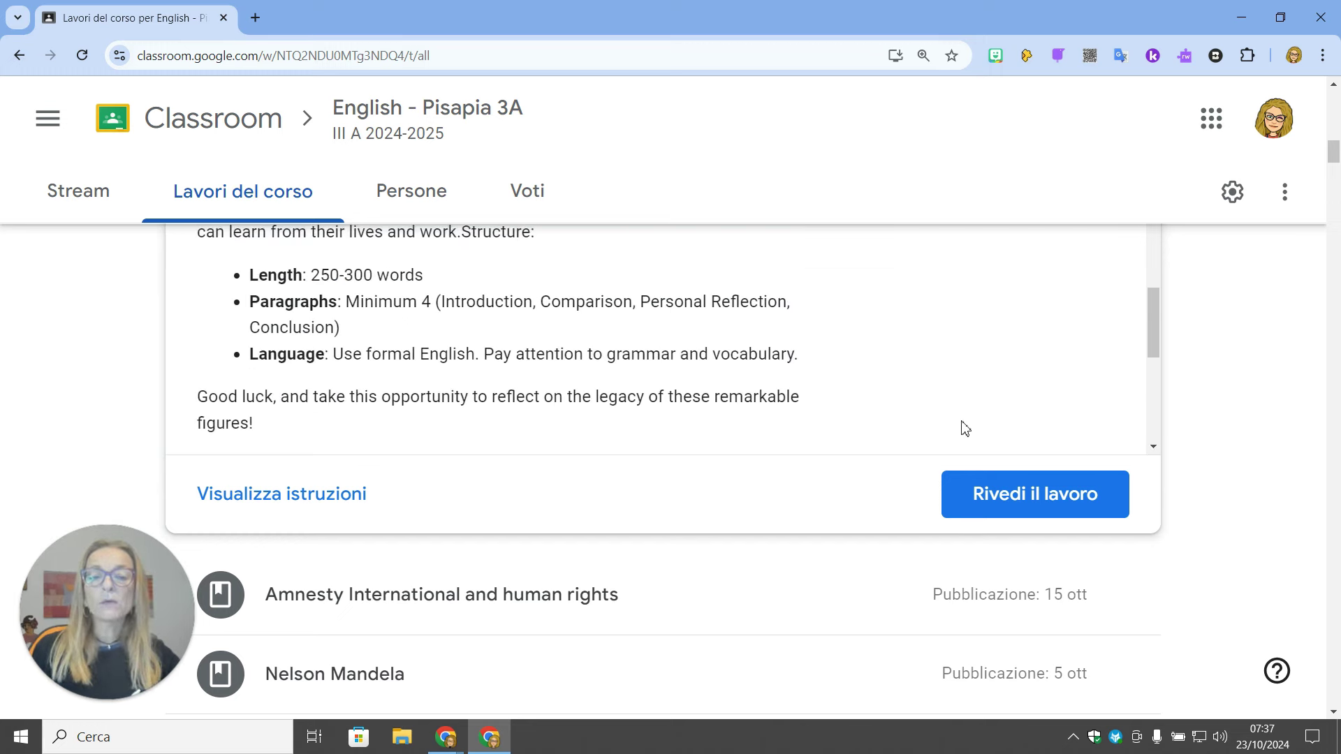
scroll(960, 420, up, 1)
scroll(957, 419, down, 1)
scroll(922, 370, up, 1)
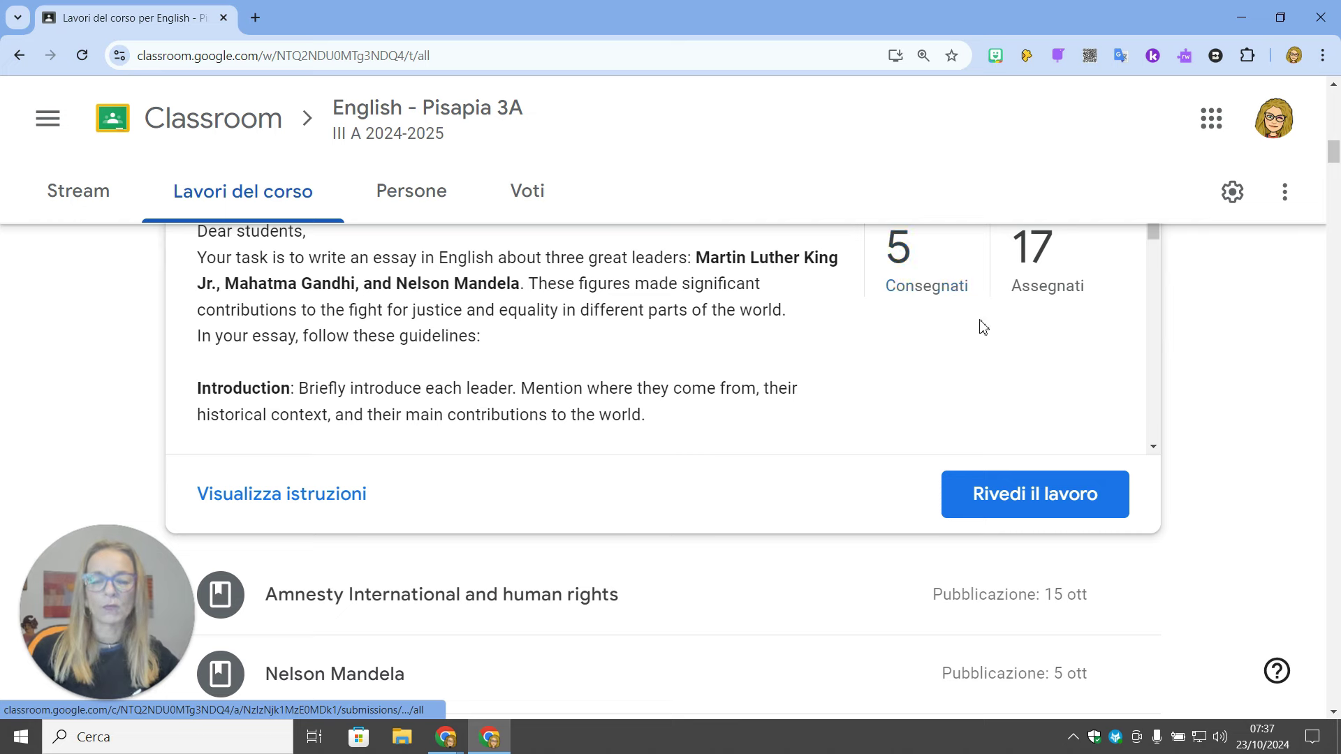
scroll(955, 347, up, 2)
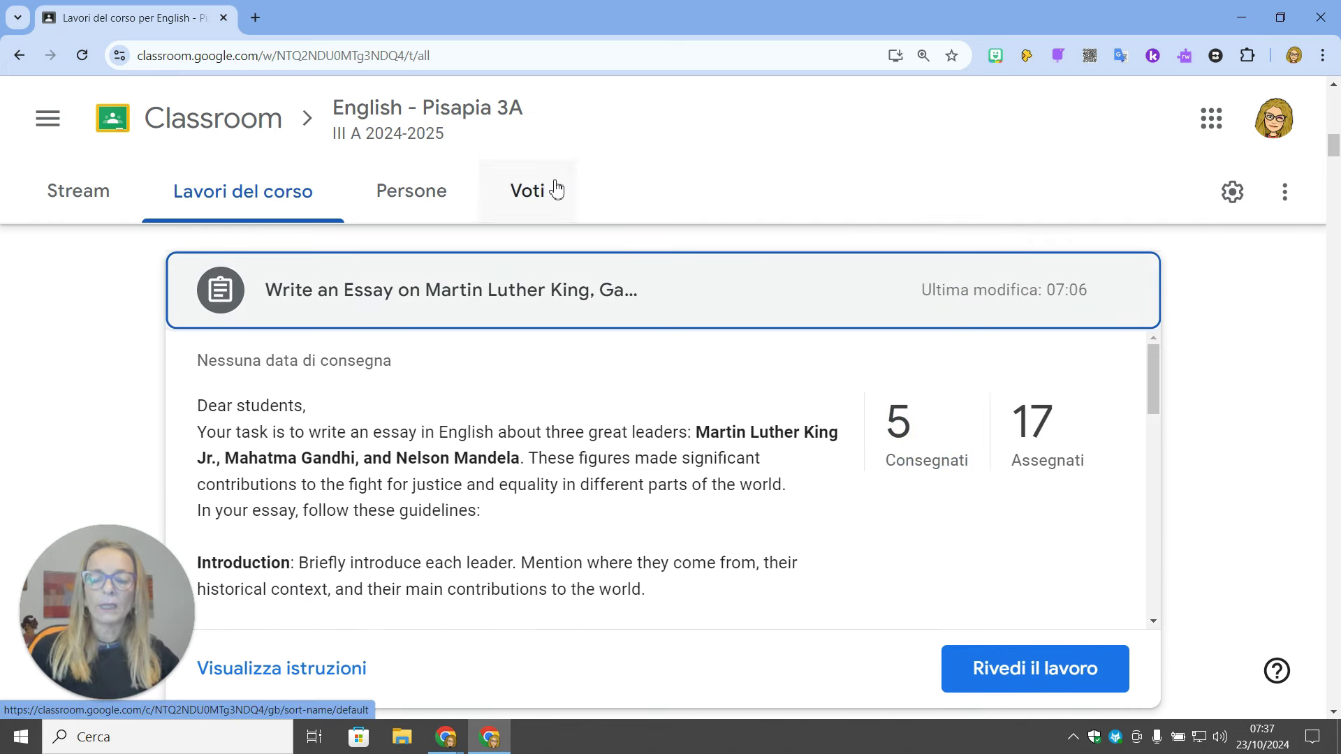
- Switch to the browser window with the ChatGPT conversation Essay Assignment on Leaders
click(446, 741)
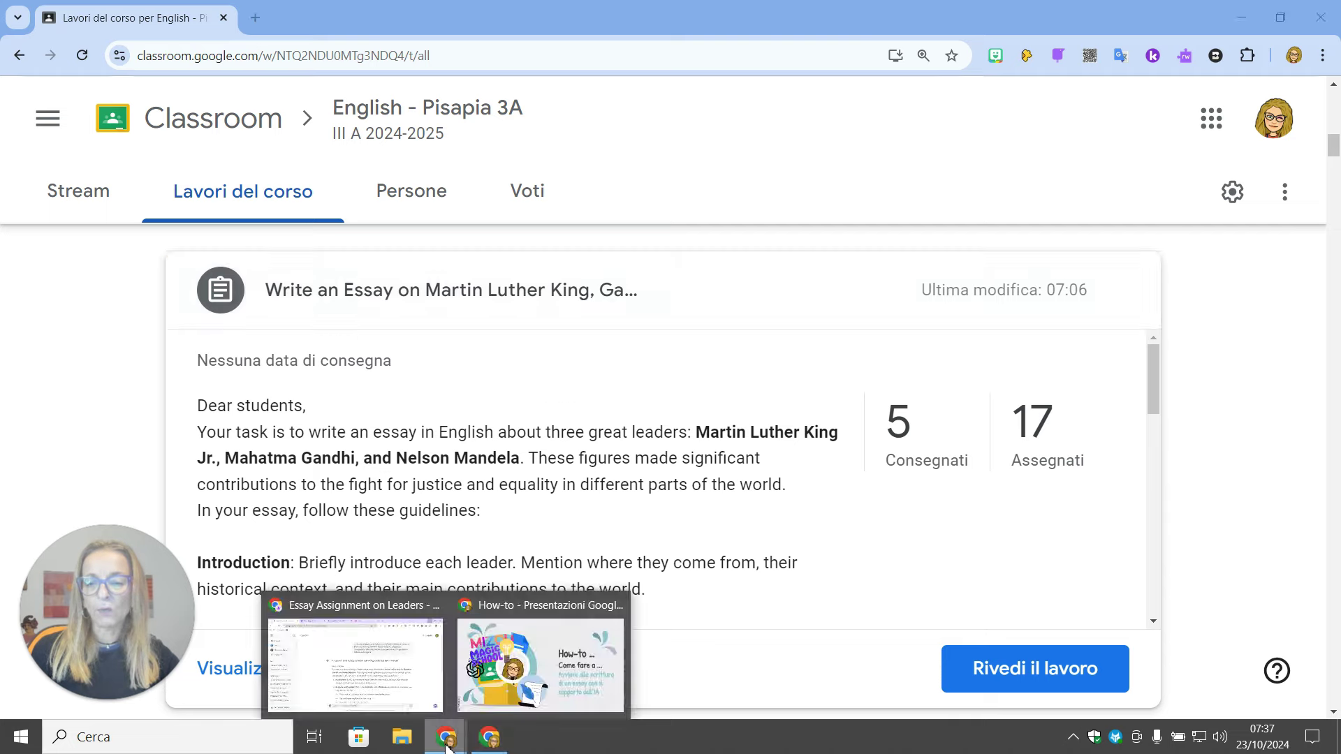
click(370, 670)
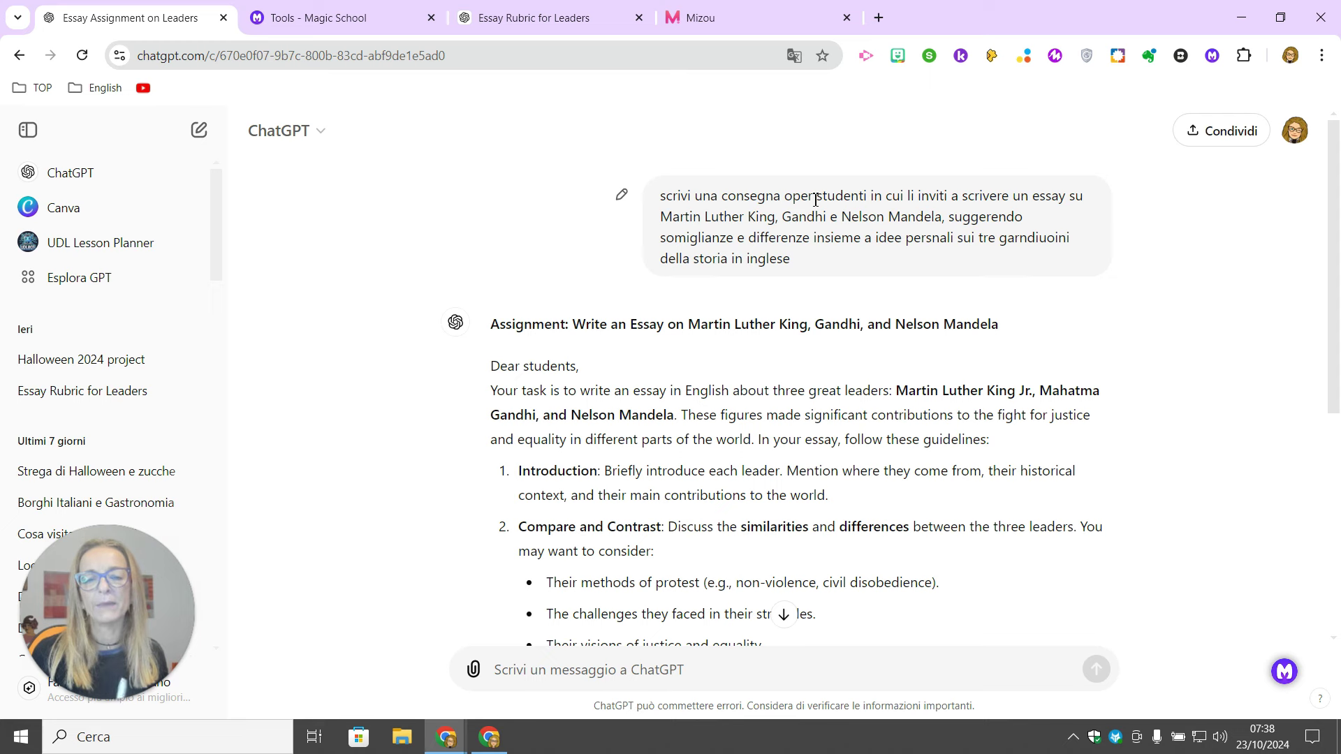
- Read the generated essay assignment down to its Structure requirements and go back up to the beginning of the reply
scroll(553, 412, down, 5)
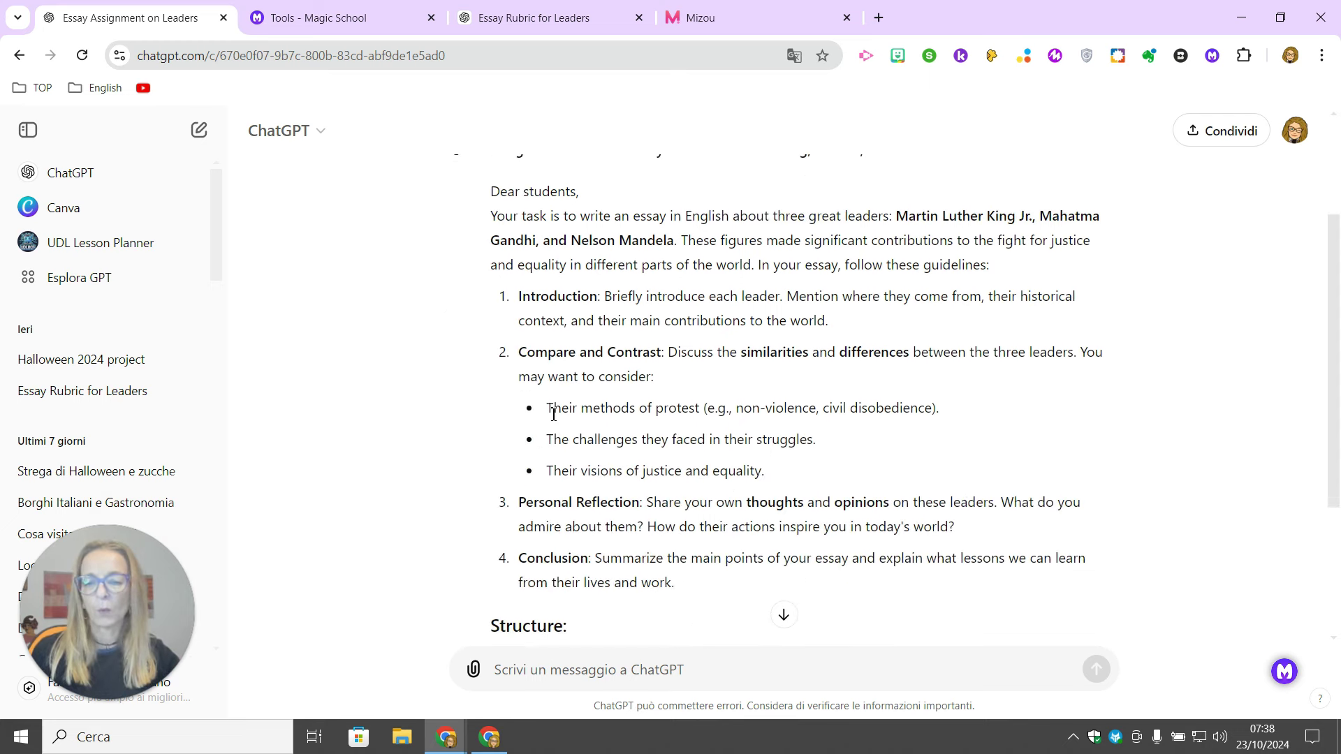
scroll(554, 415, down, 1)
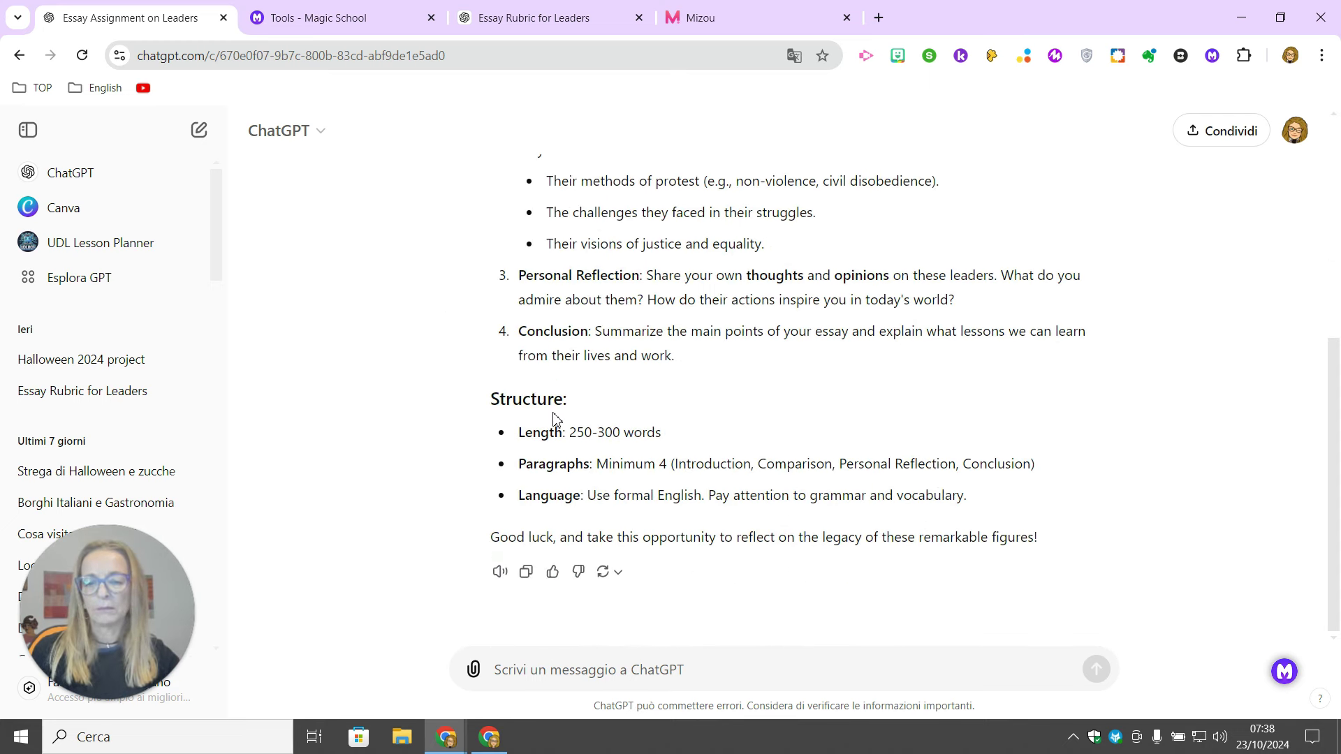
scroll(603, 412, up, 5)
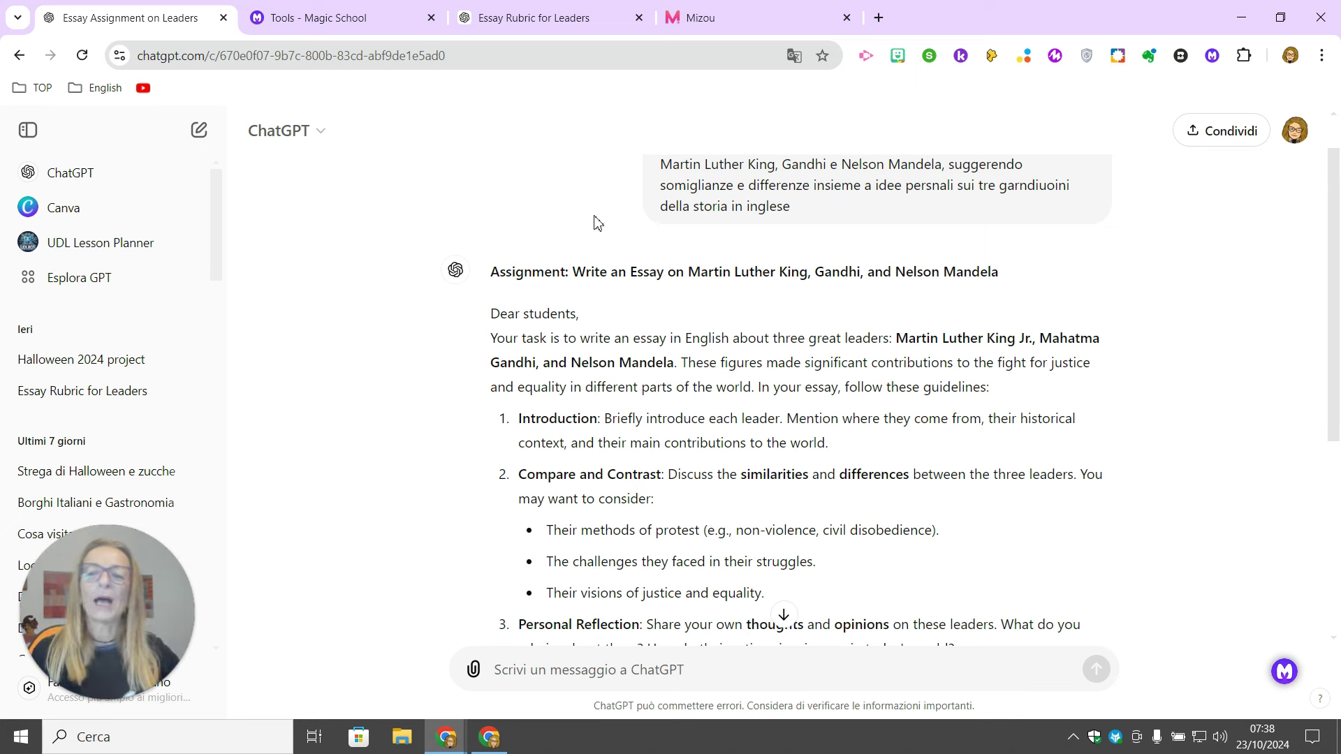
- Switch to Magic School, look through its list of tools and open Strumento di Supporto per Compiti
click(316, 26)
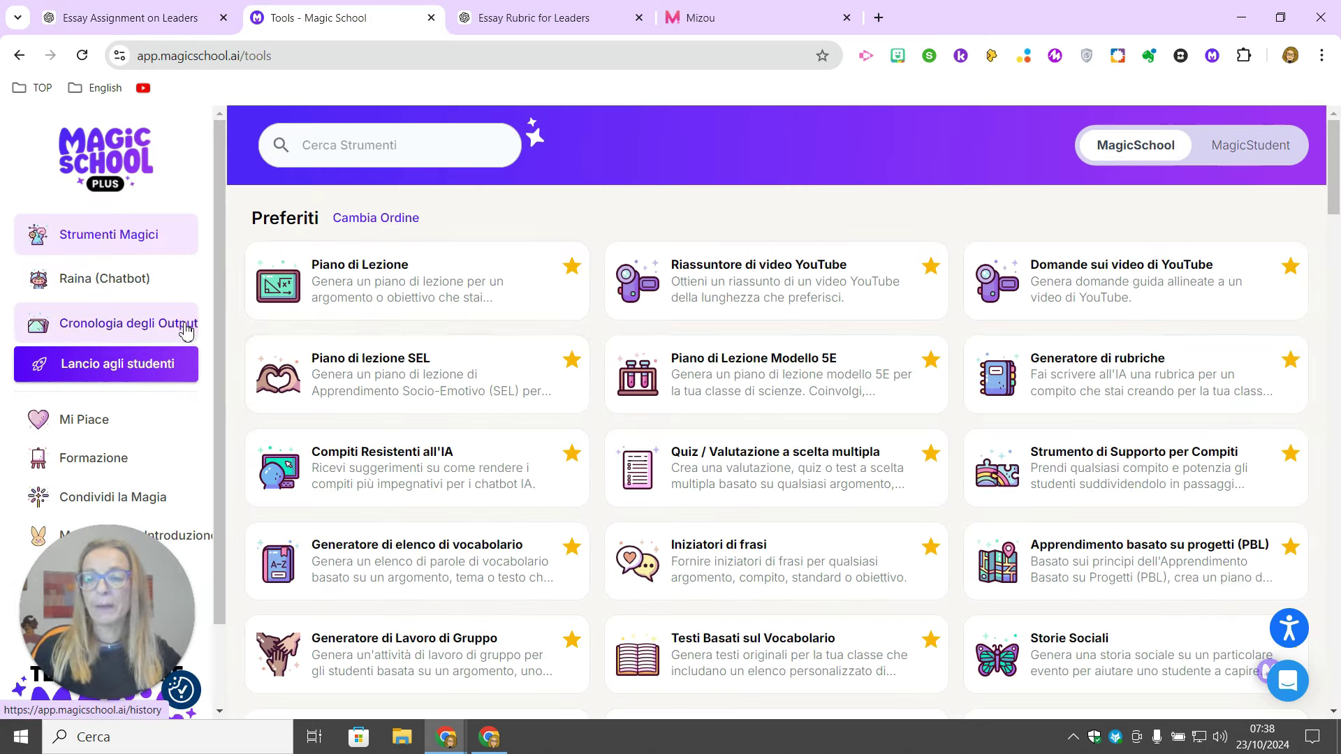
scroll(930, 454, down, 2)
scroll(927, 459, down, 10)
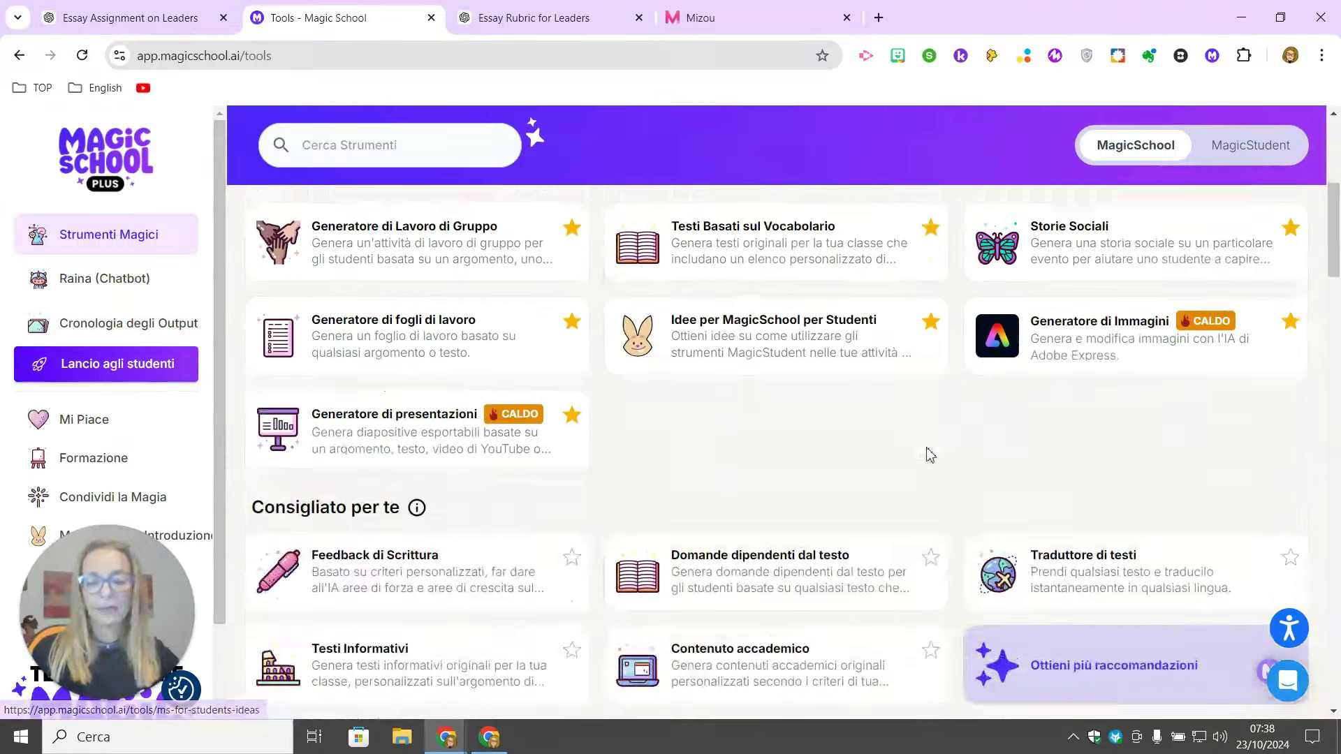
scroll(928, 446, down, 5)
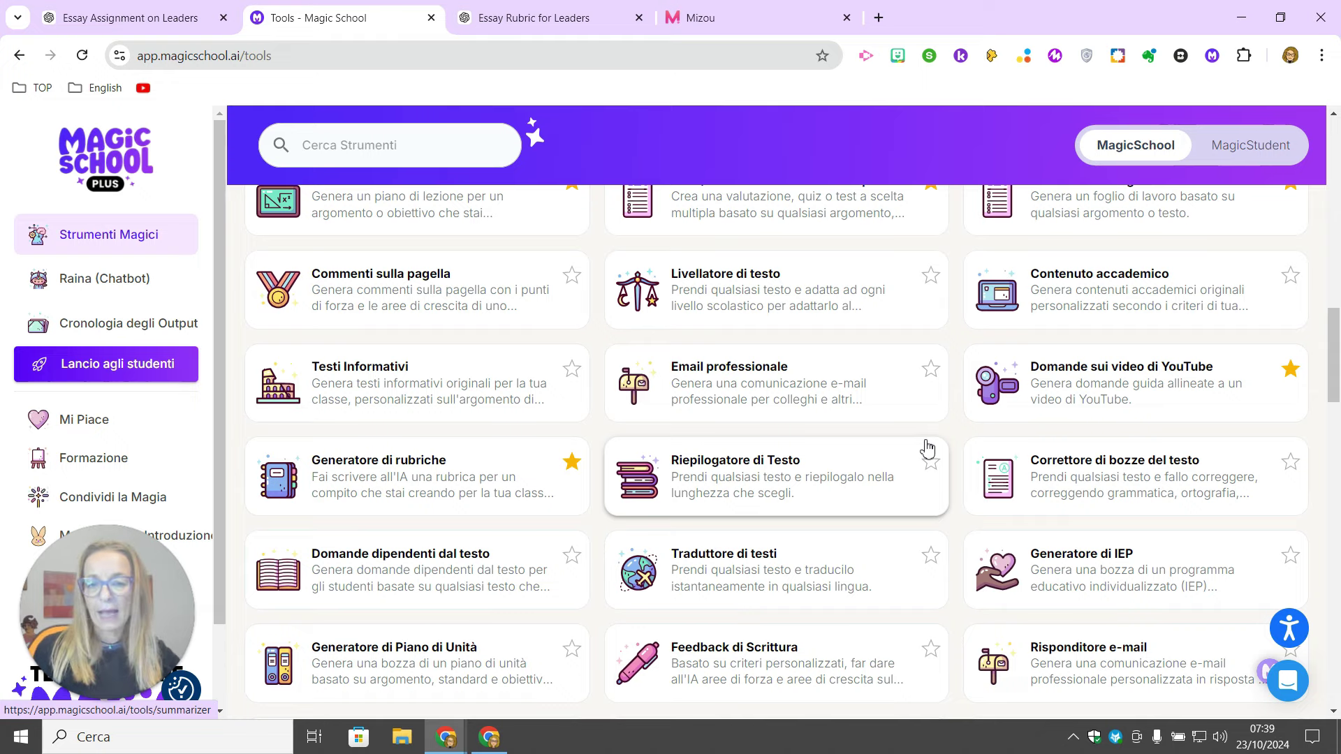
scroll(927, 449, down, 4)
scroll(928, 446, up, 2)
scroll(928, 447, down, 5)
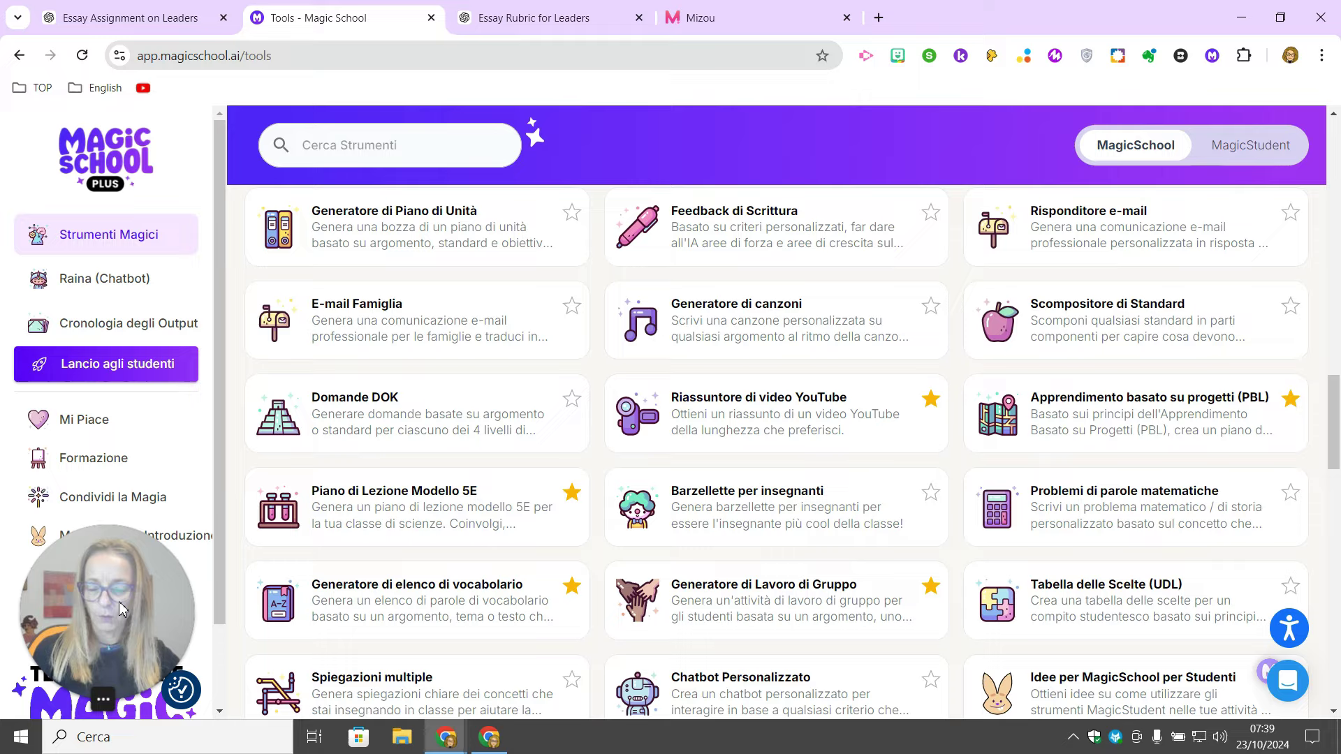
scroll(426, 589, down, 2)
scroll(426, 589, down, 3)
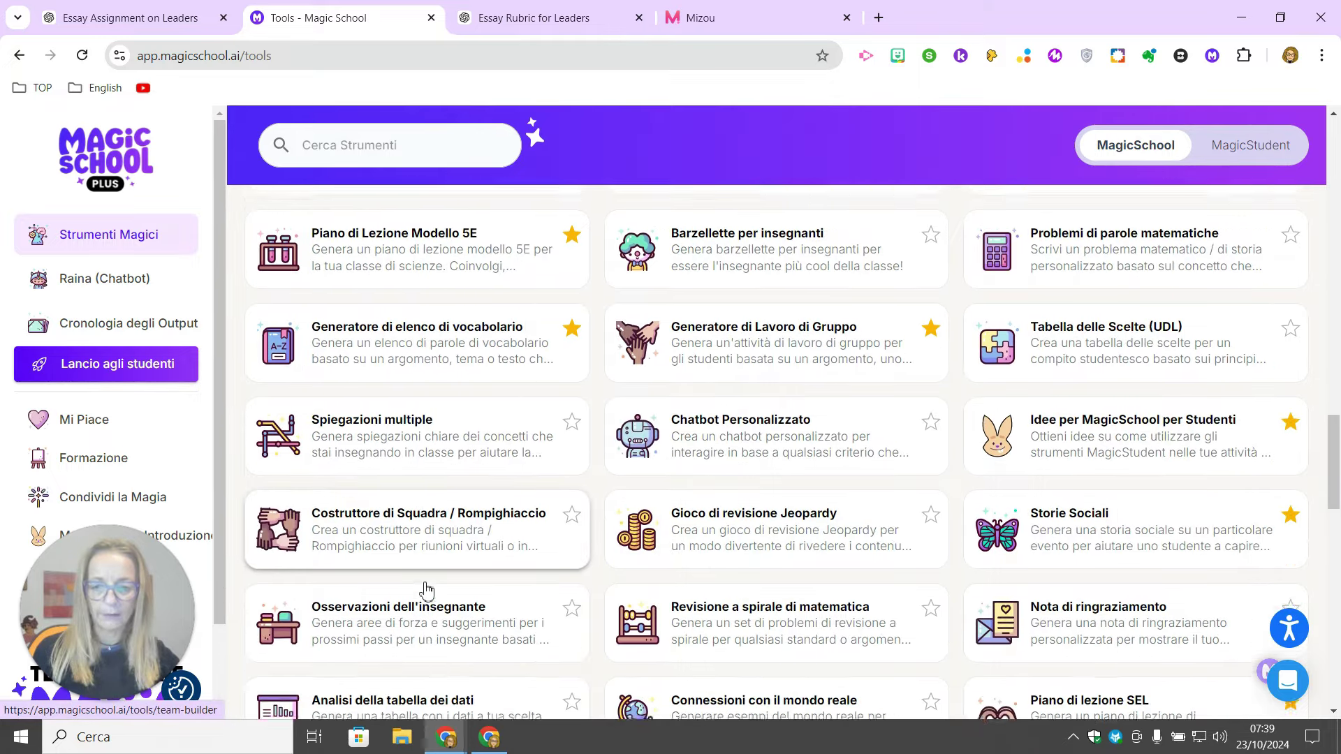
scroll(426, 589, down, 3)
scroll(333, 578, down, 2)
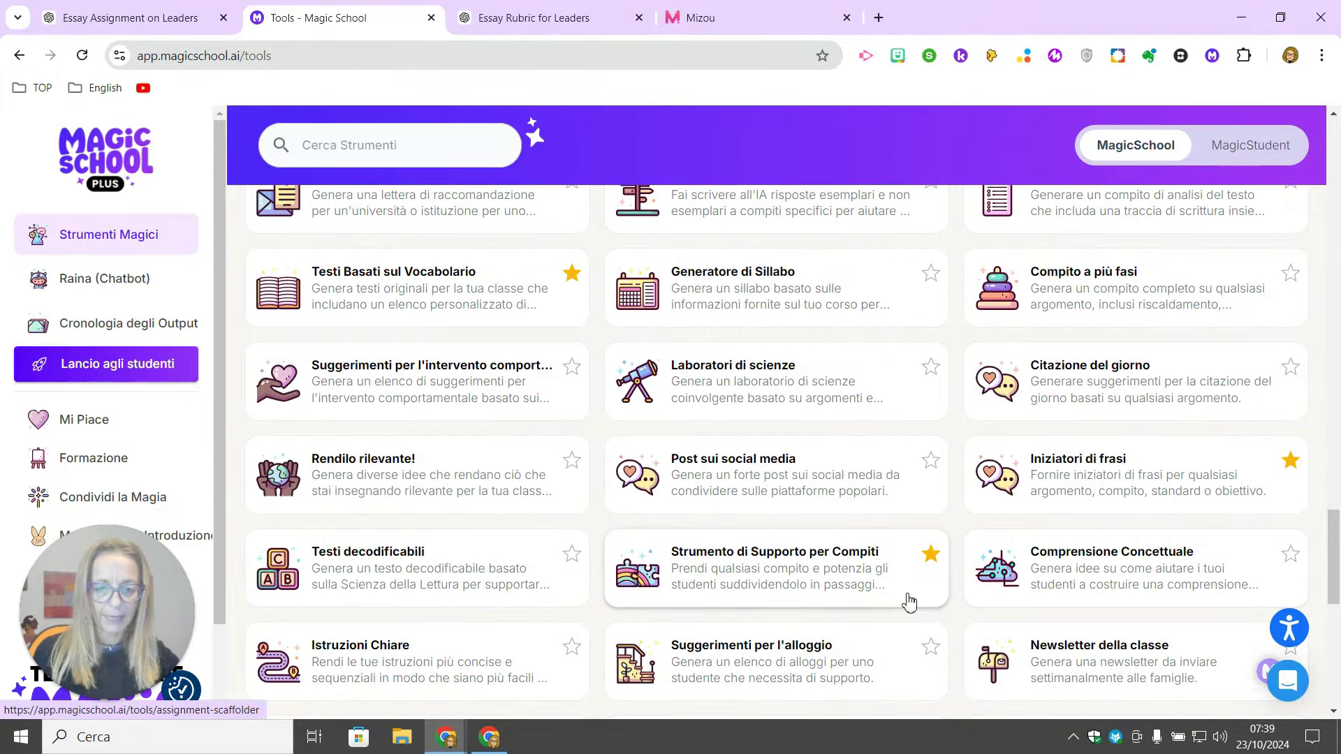
scroll(789, 572, down, 1)
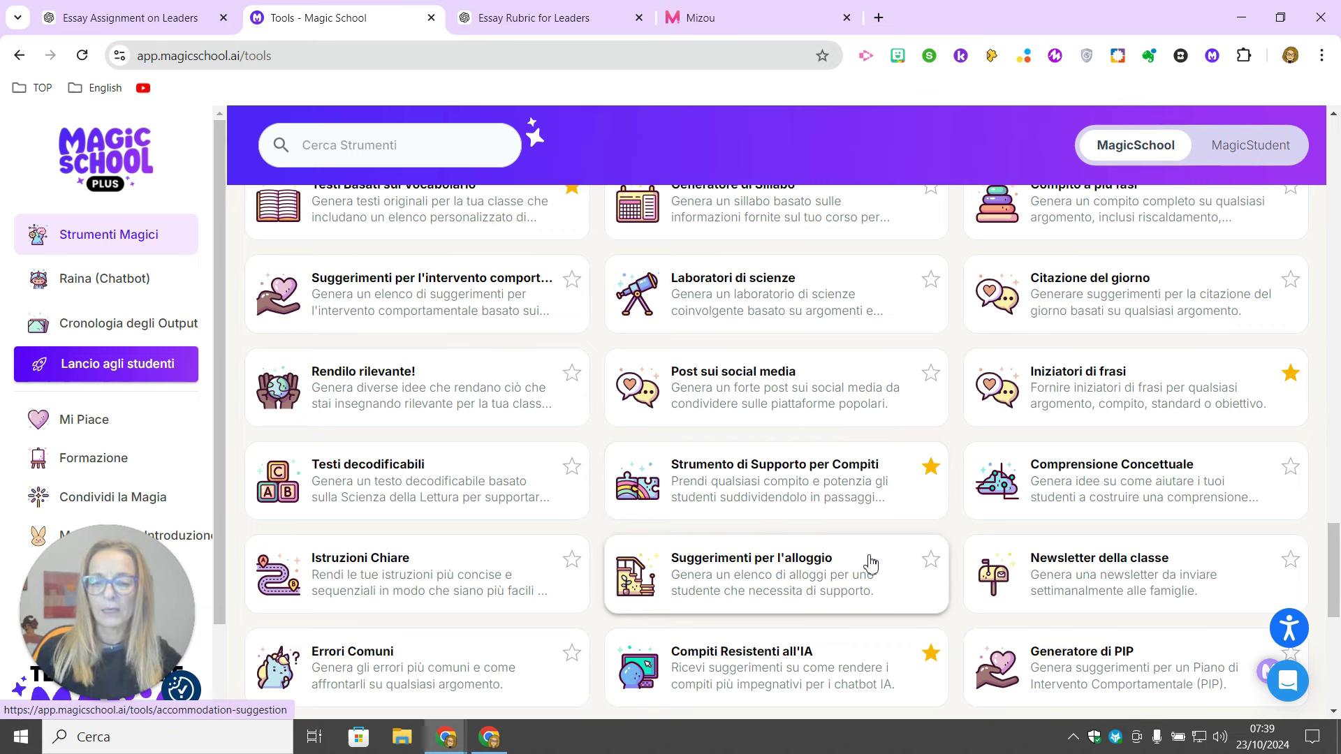
click(831, 493)
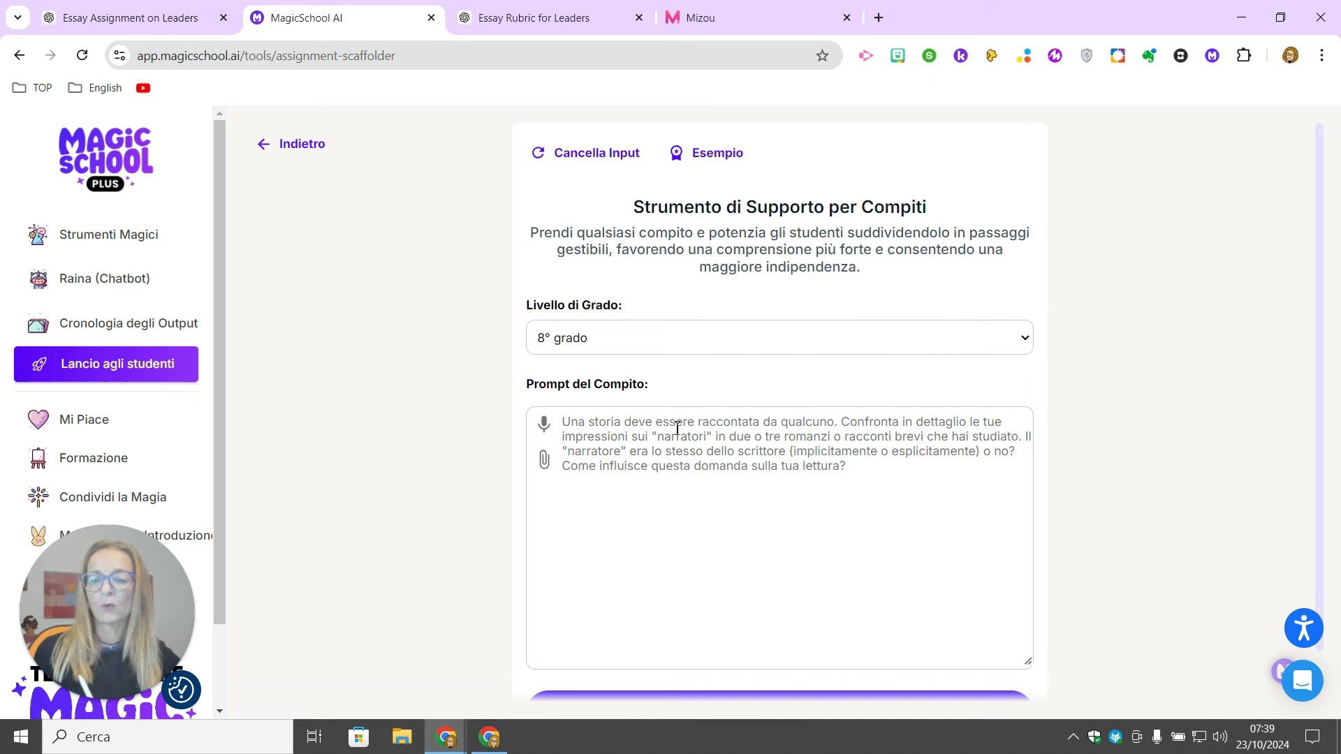
- Open the saved output 8th Grade Essay on Great Leaders from the output history and read it through to Structure and Length
click(178, 329)
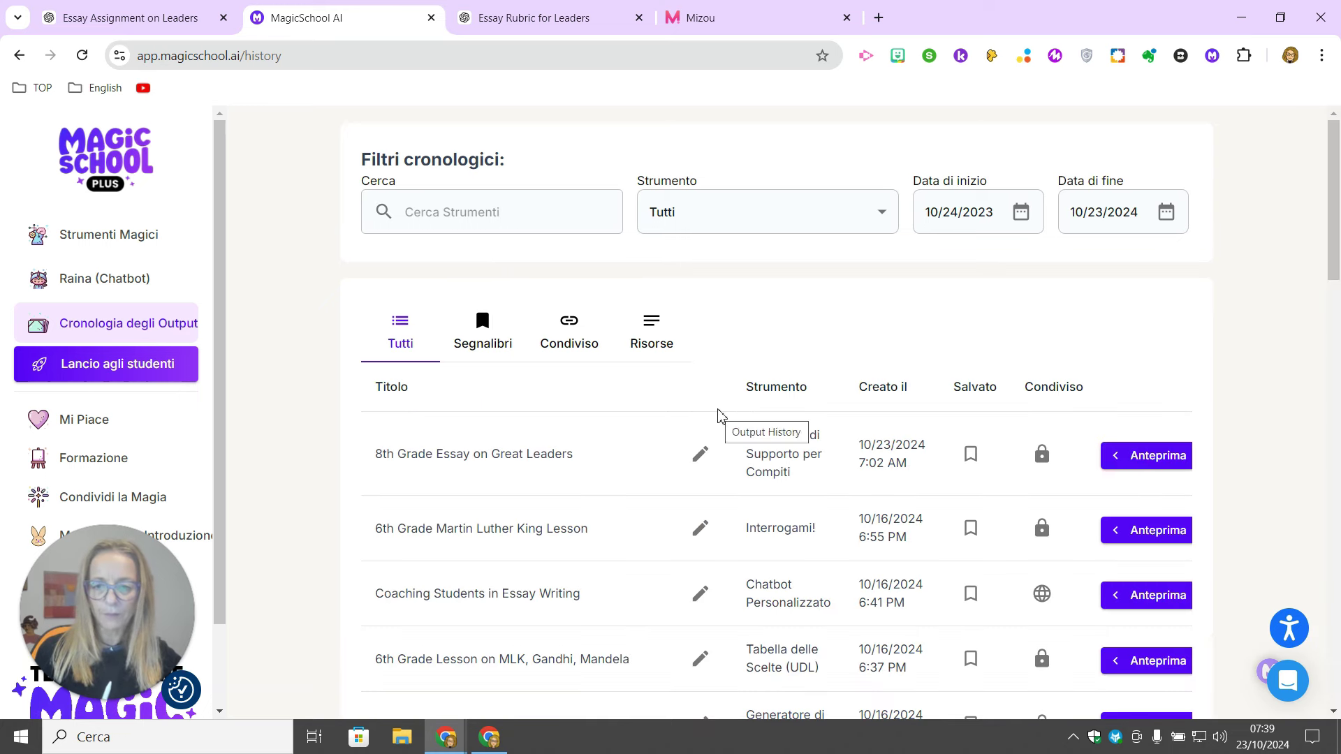
click(513, 461)
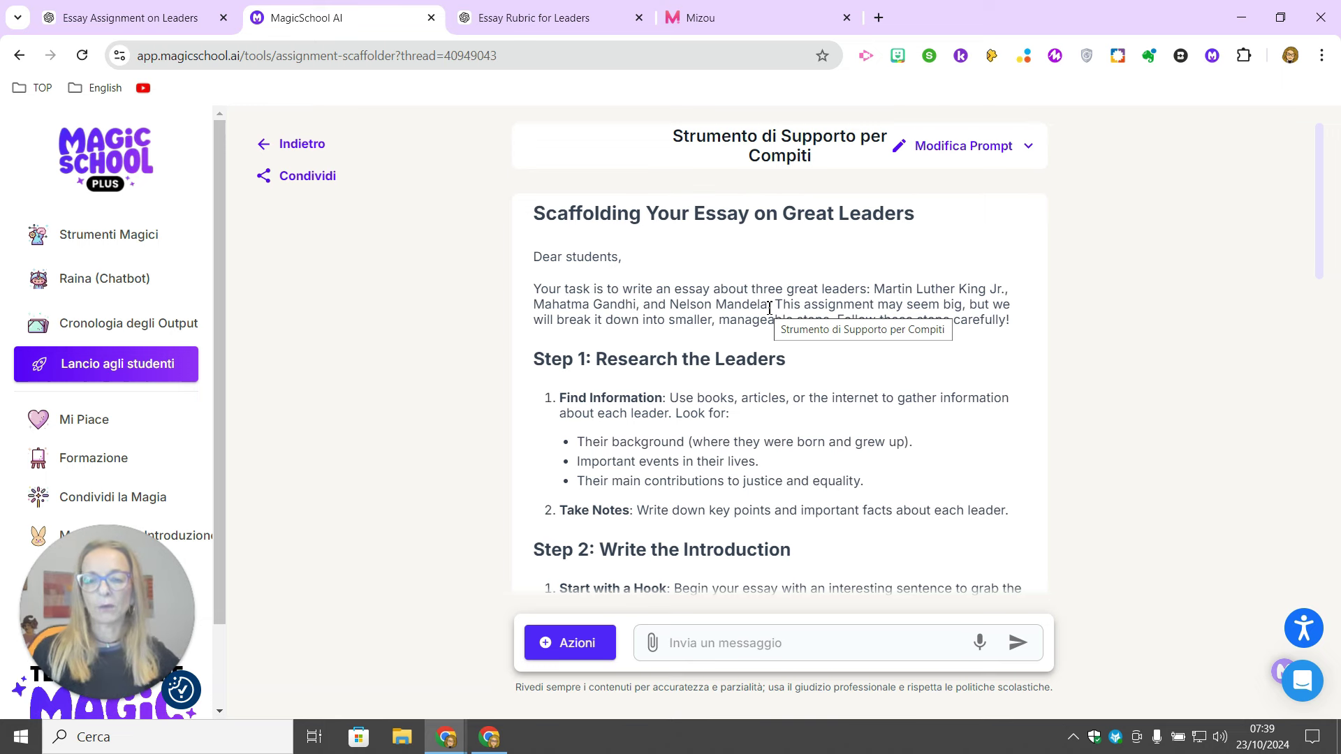
scroll(803, 370, down, 3)
scroll(800, 357, down, 10)
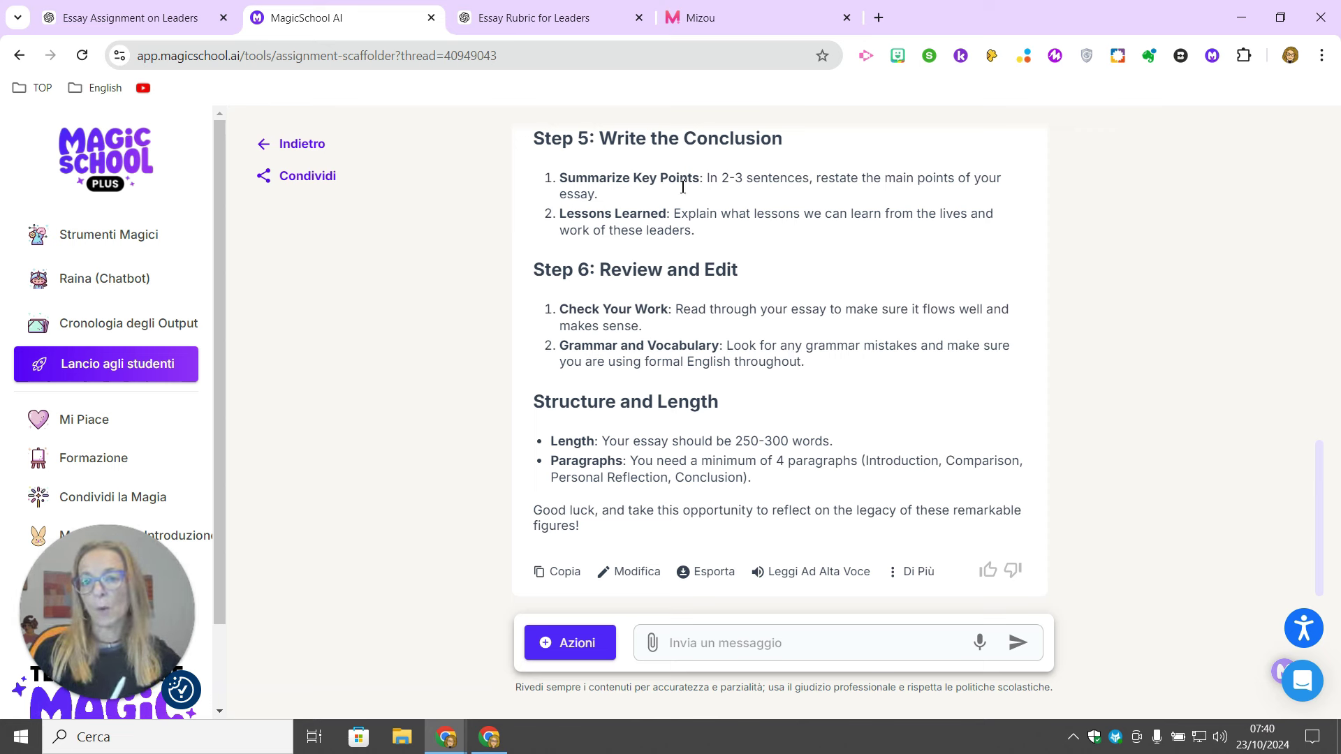
- Switch to the ChatGPT conversation Essay Rubric for Leaders and highlight the essay instructions within its opening prompt
click(551, 28)
scroll(788, 414, up, 10)
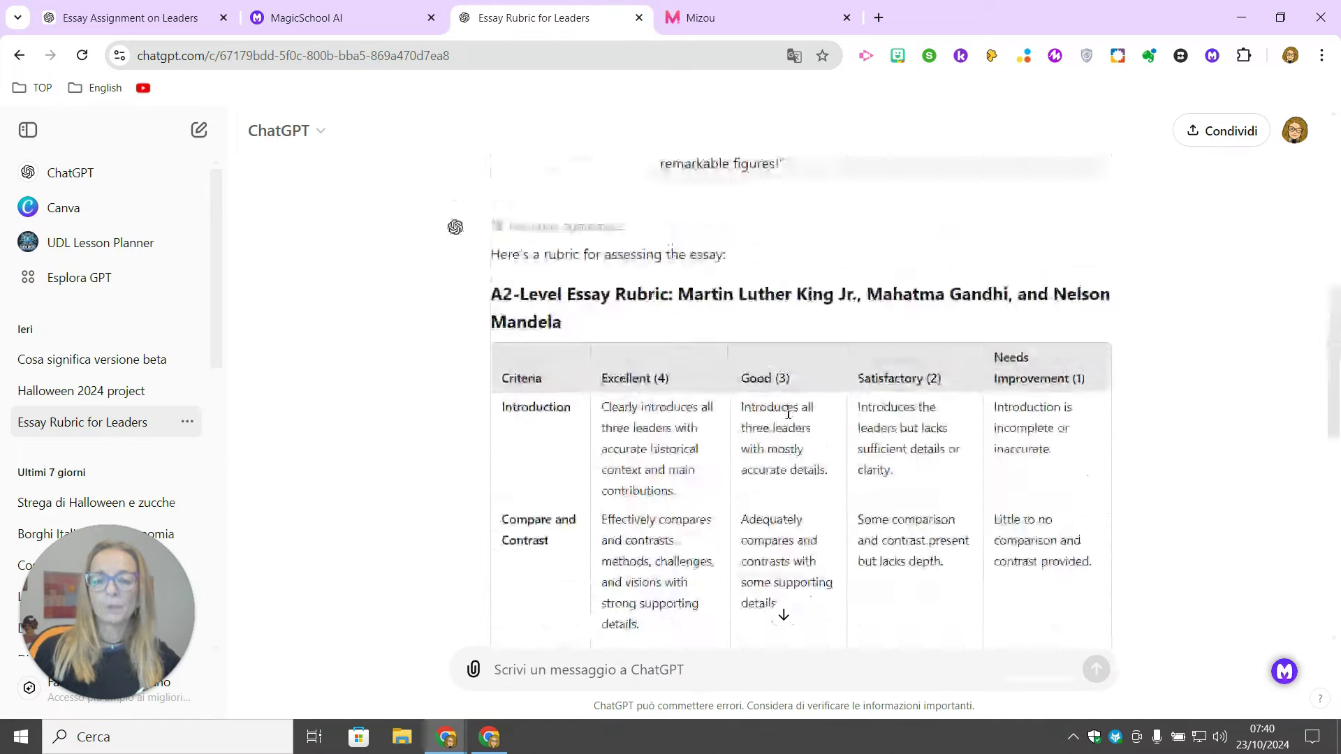
scroll(788, 413, up, 10)
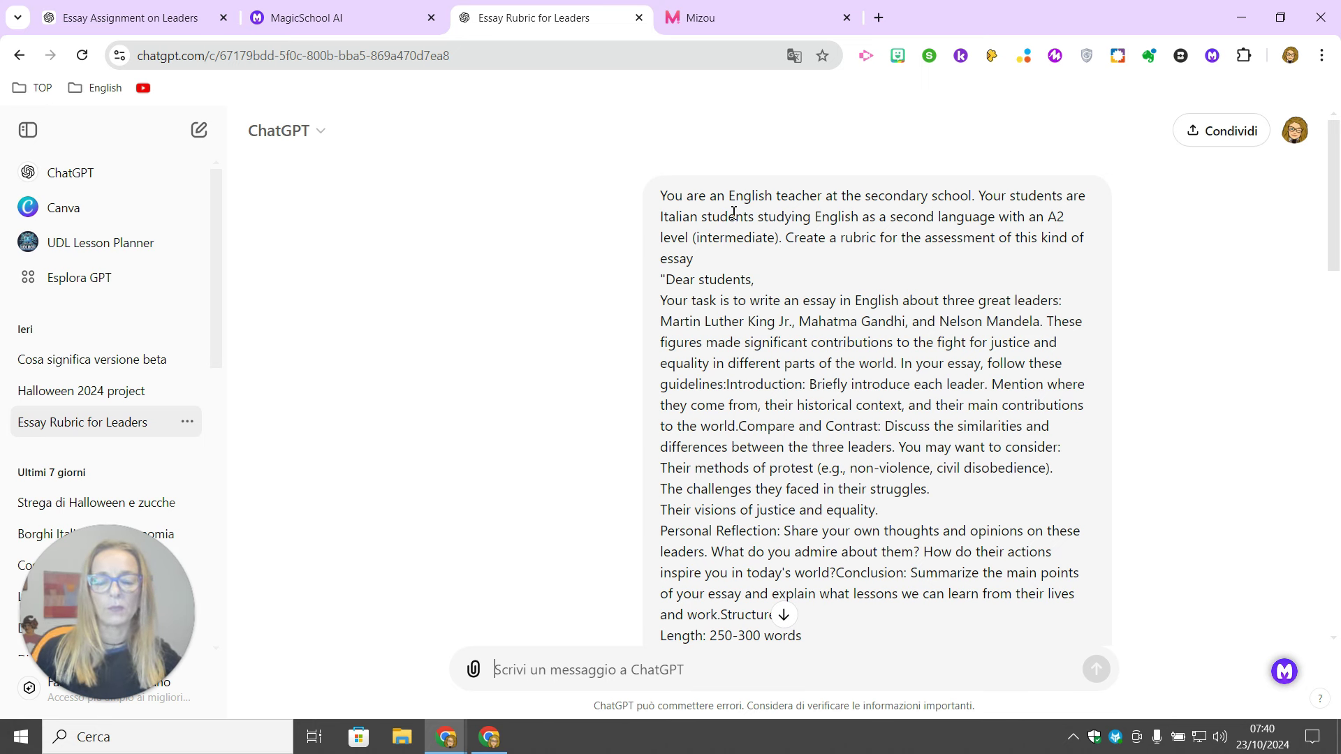
scroll(1067, 341, down, 1)
drag(792, 276, 863, 544)
- Read the A2-Level Essay Rubric from the Introduction criterion down to Language & Grammar
scroll(889, 509, down, 2)
scroll(928, 433, down, 2)
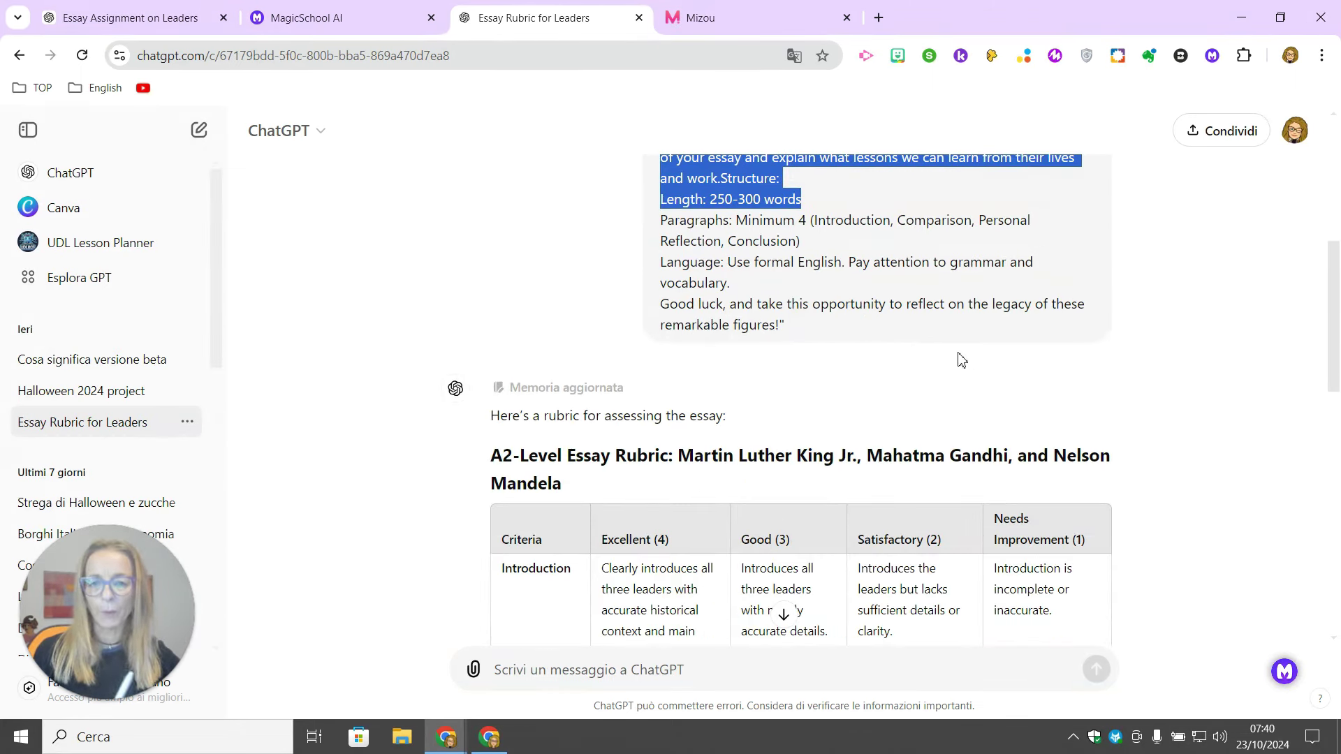
scroll(1008, 428, down, 3)
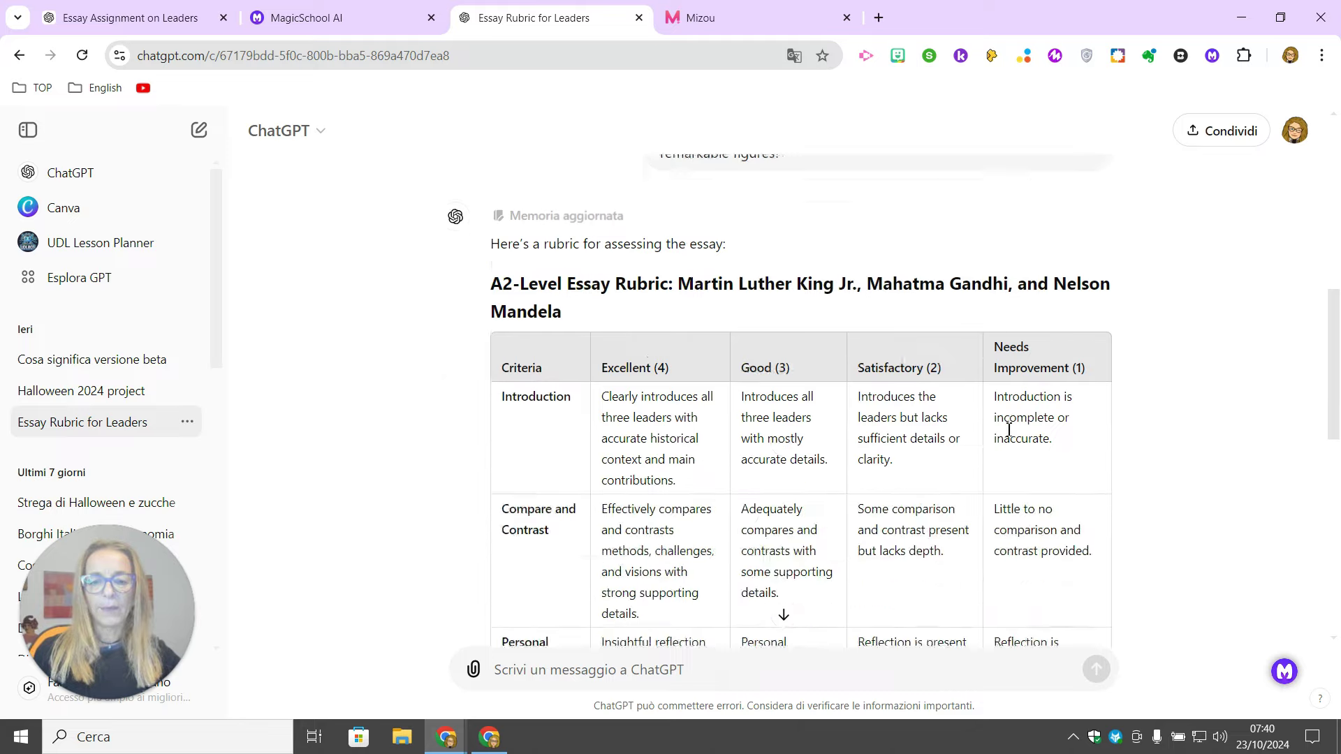
scroll(1008, 428, down, 3)
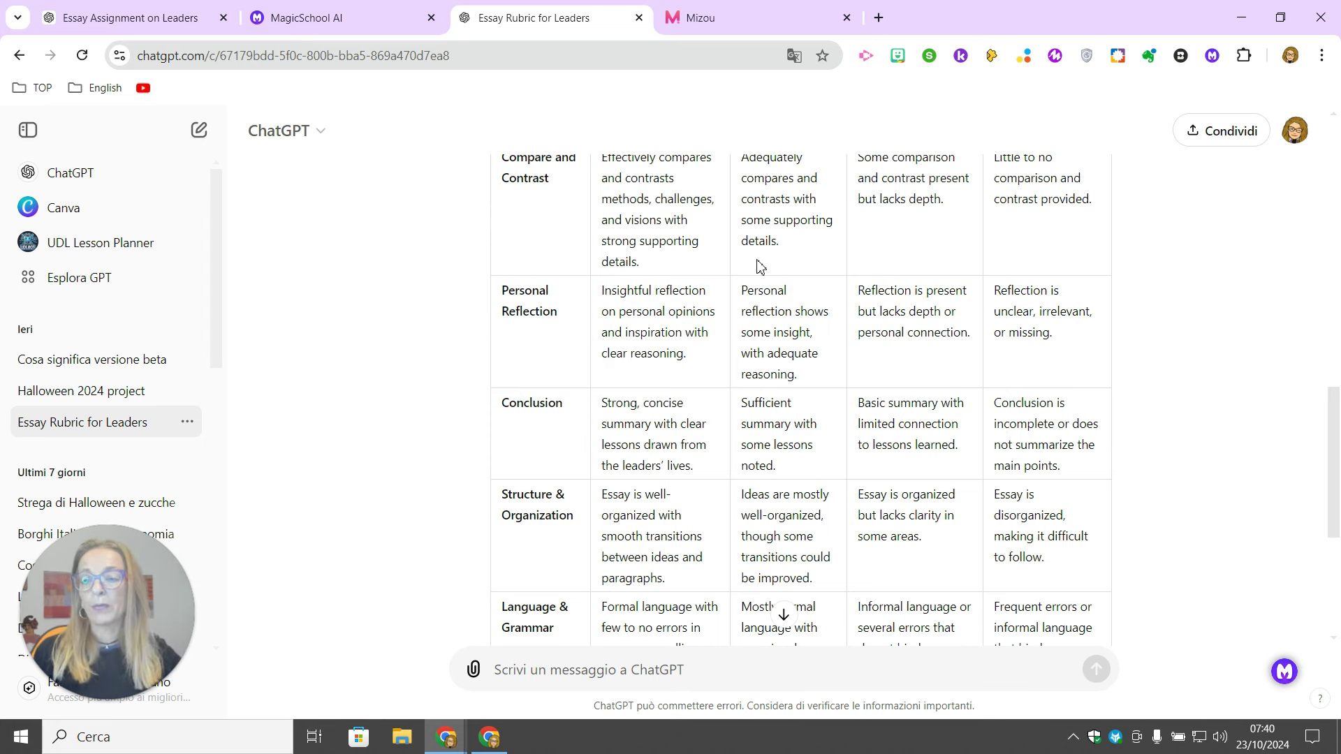
- Switch to Mizou, return to My Chatbots and open the essay writing coach chatbot for editing
click(703, 34)
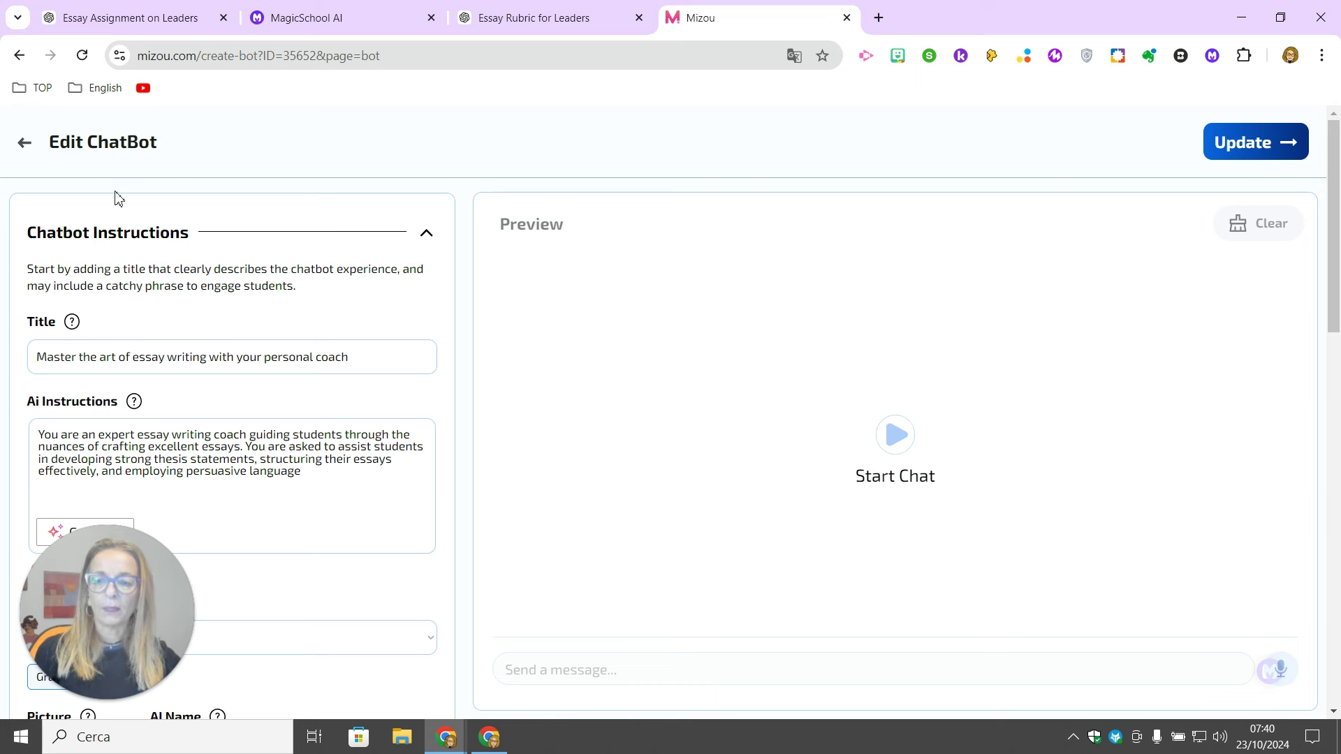
click(28, 145)
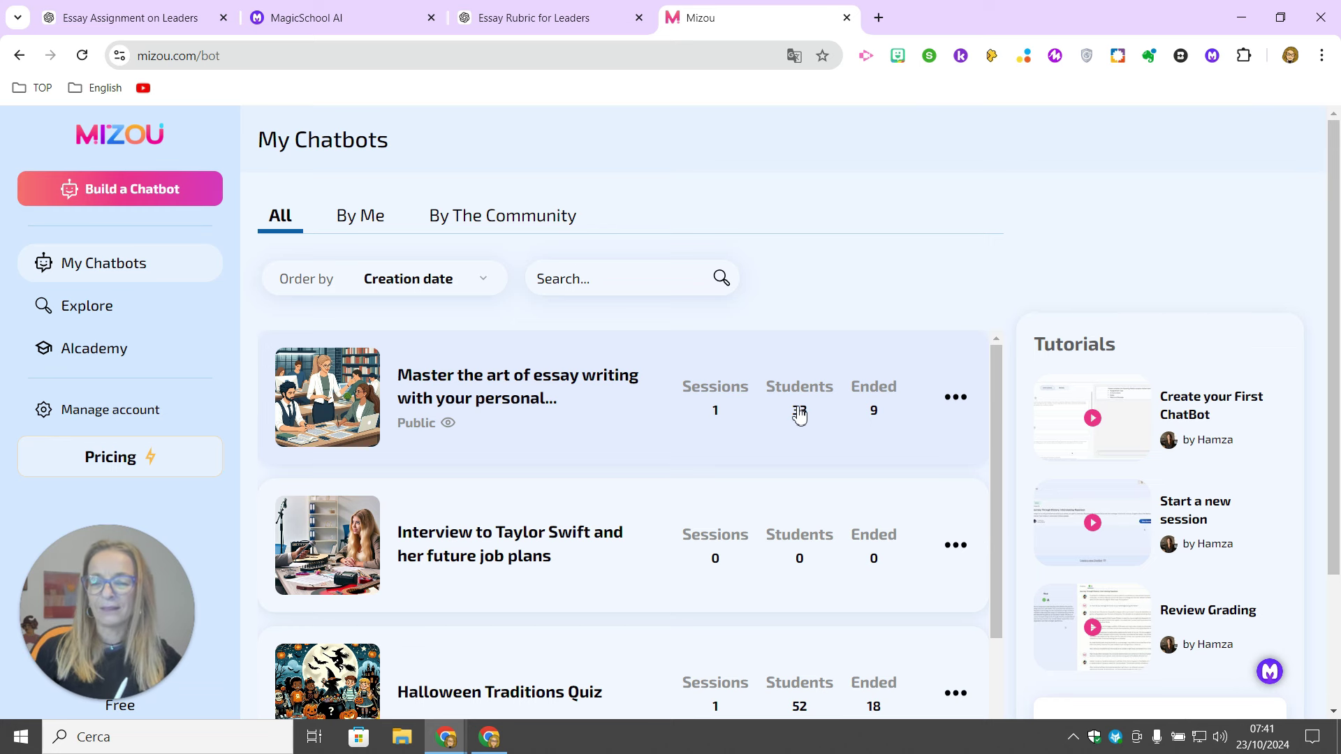
click(958, 402)
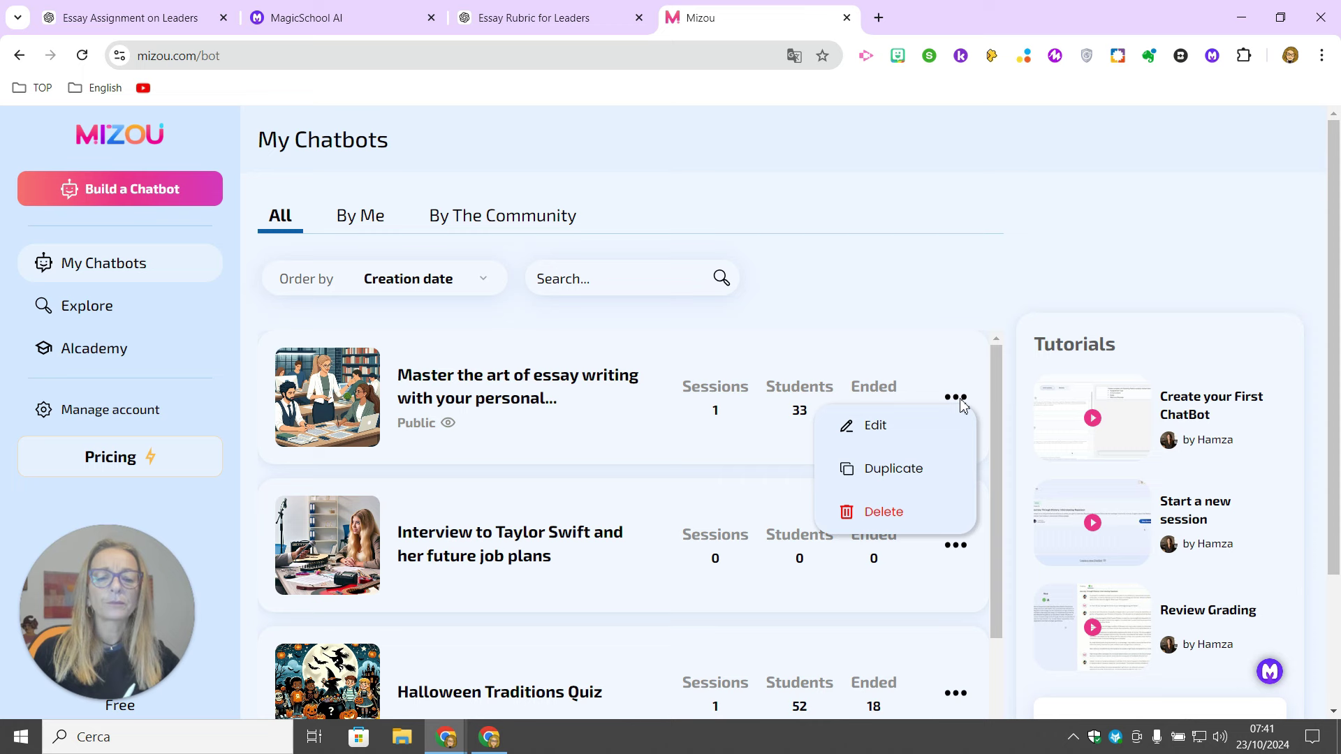
click(916, 436)
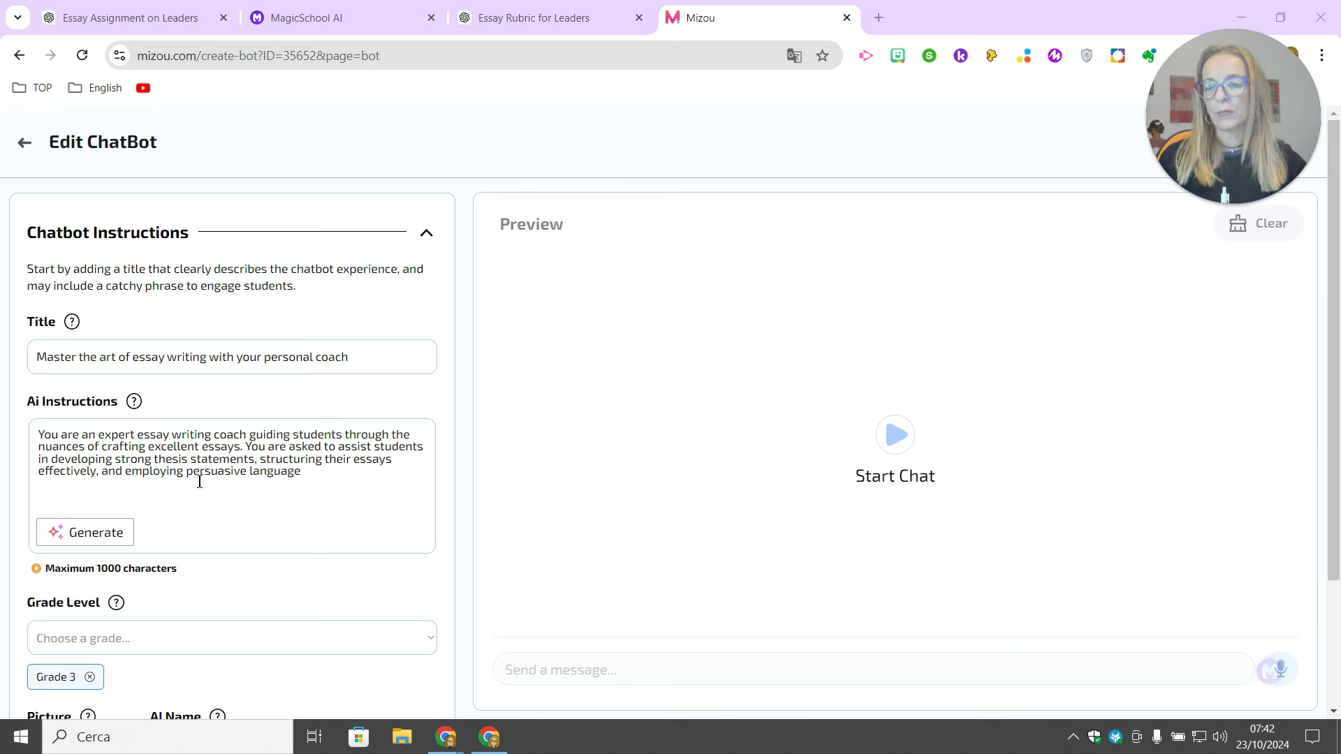
- Review the chatbot's instructions, grade level and AI name, and expand the additional options to read the Welcome Message and Rules
scroll(211, 464, down, 2)
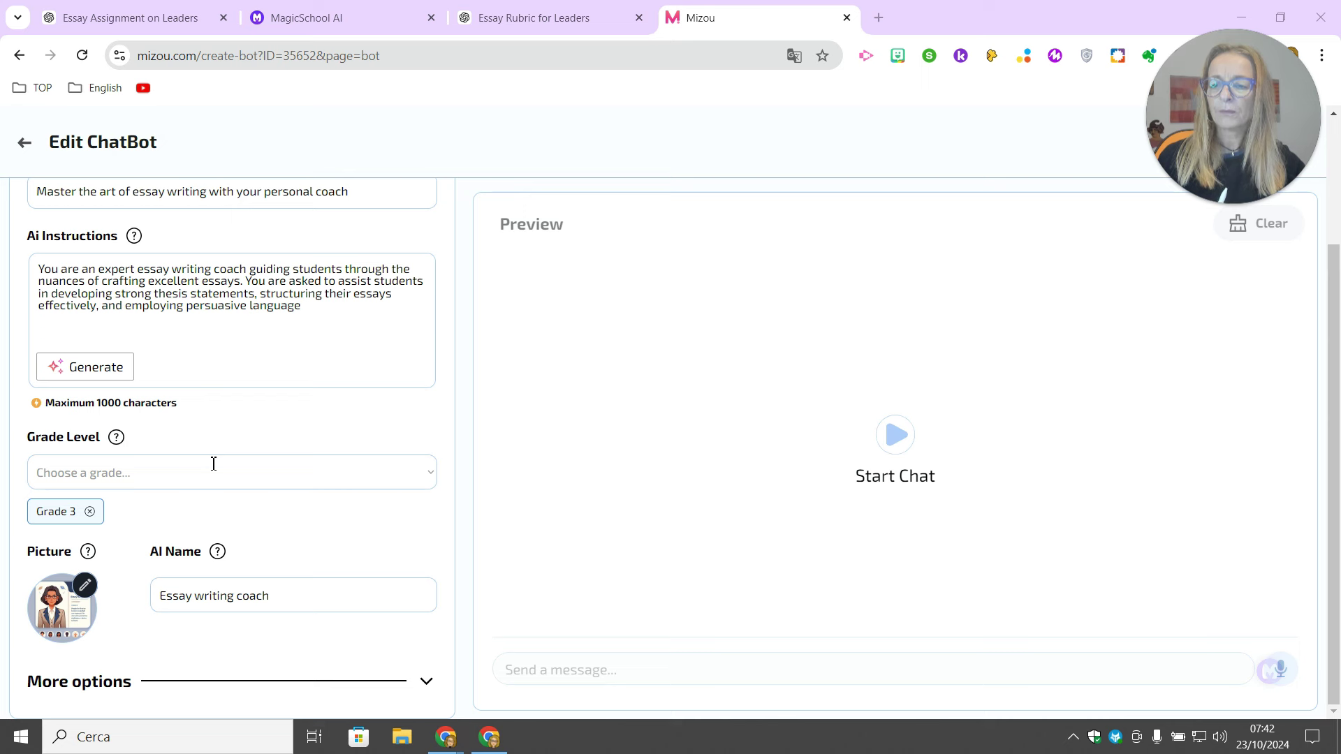
click(426, 682)
scroll(377, 607, down, 5)
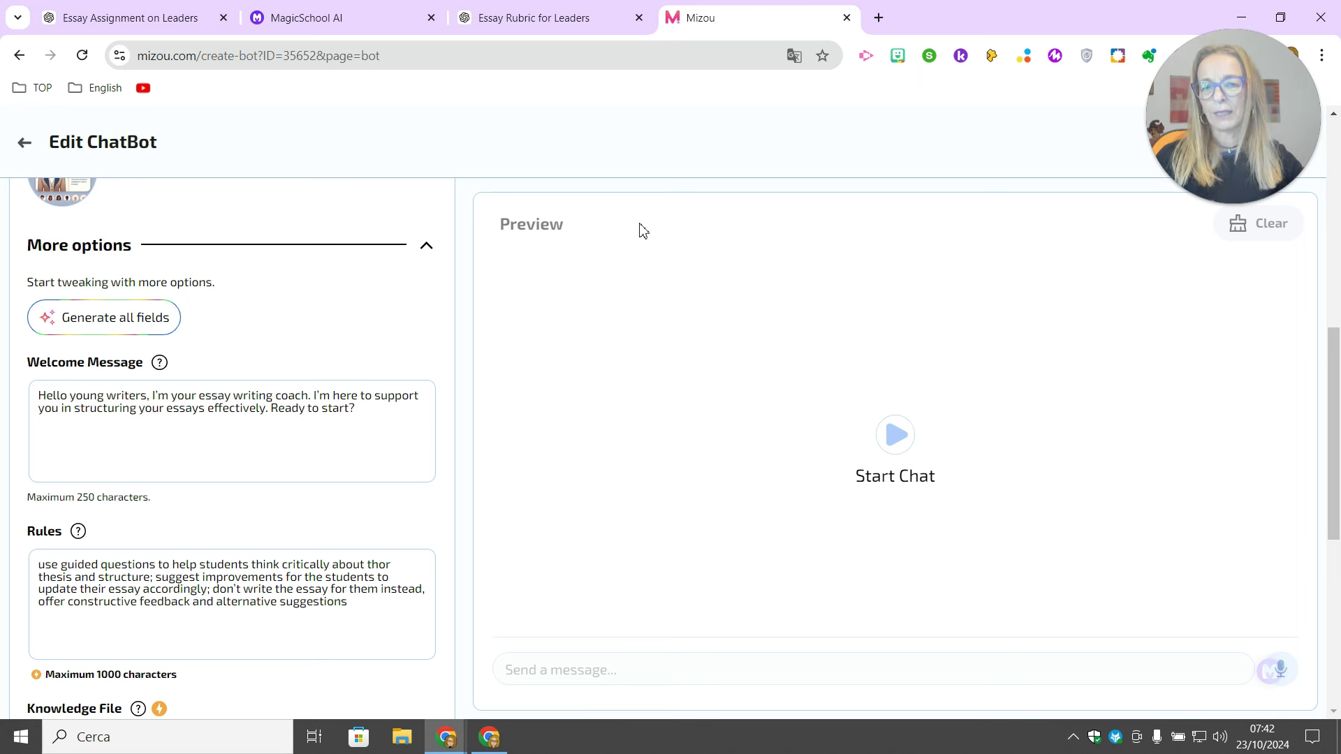
scroll(639, 233, down, 1)
click(140, 313)
scroll(257, 388, down, 1)
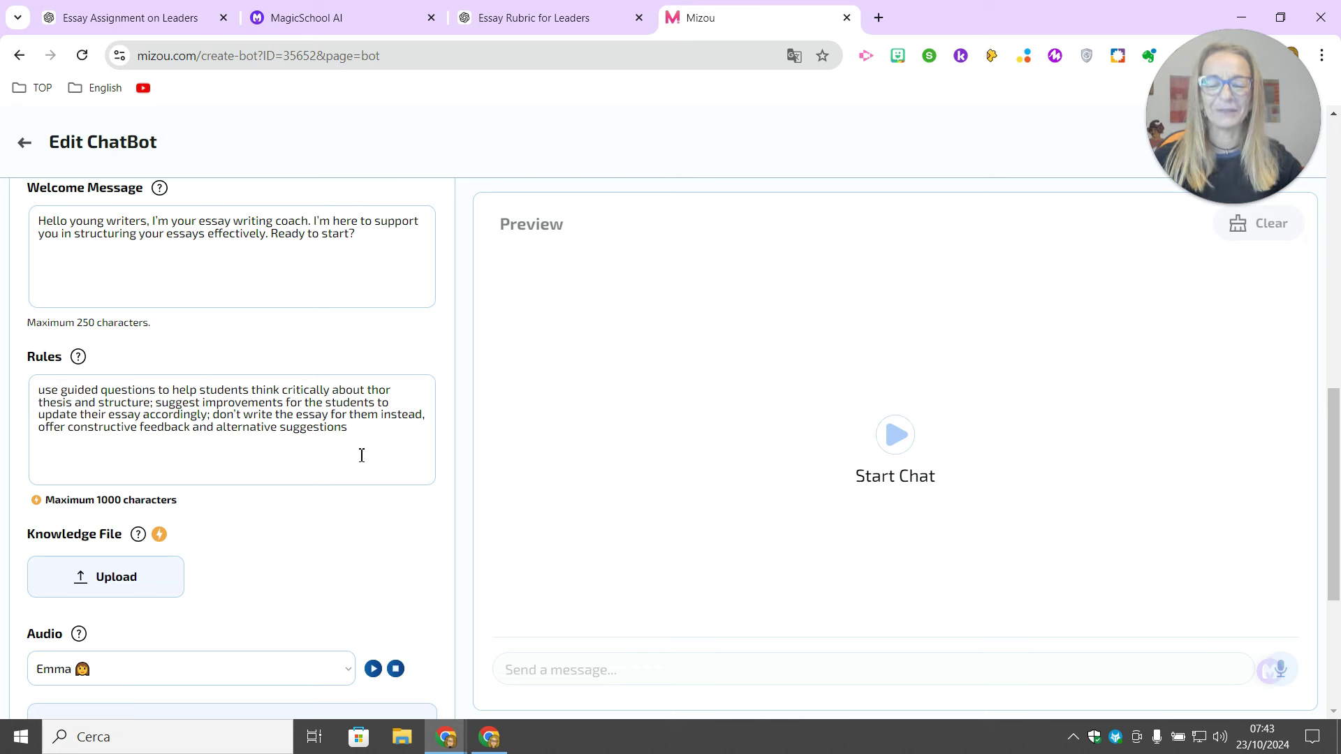
- Examine the chatbot's Knowledge File and Audio settings and the Discovery section down to Subject
scroll(367, 462, down, 1)
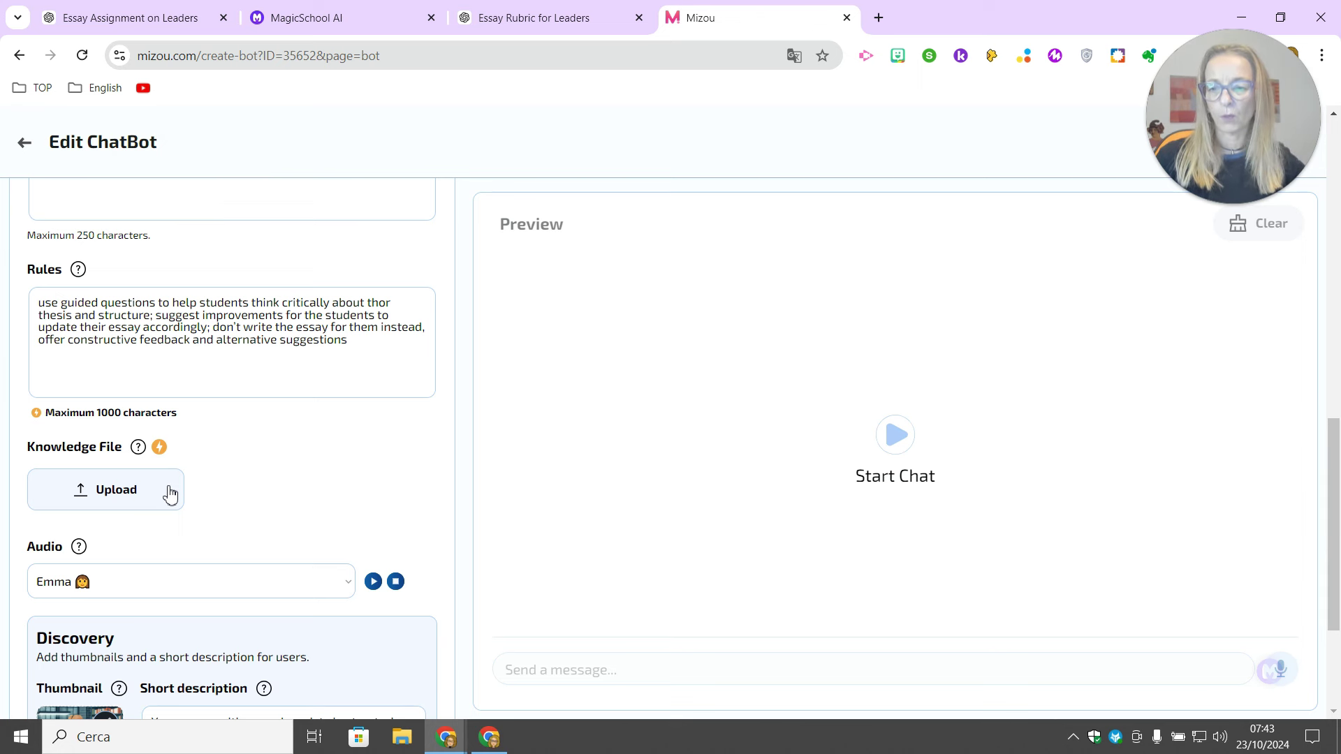
scroll(171, 481, down, 2)
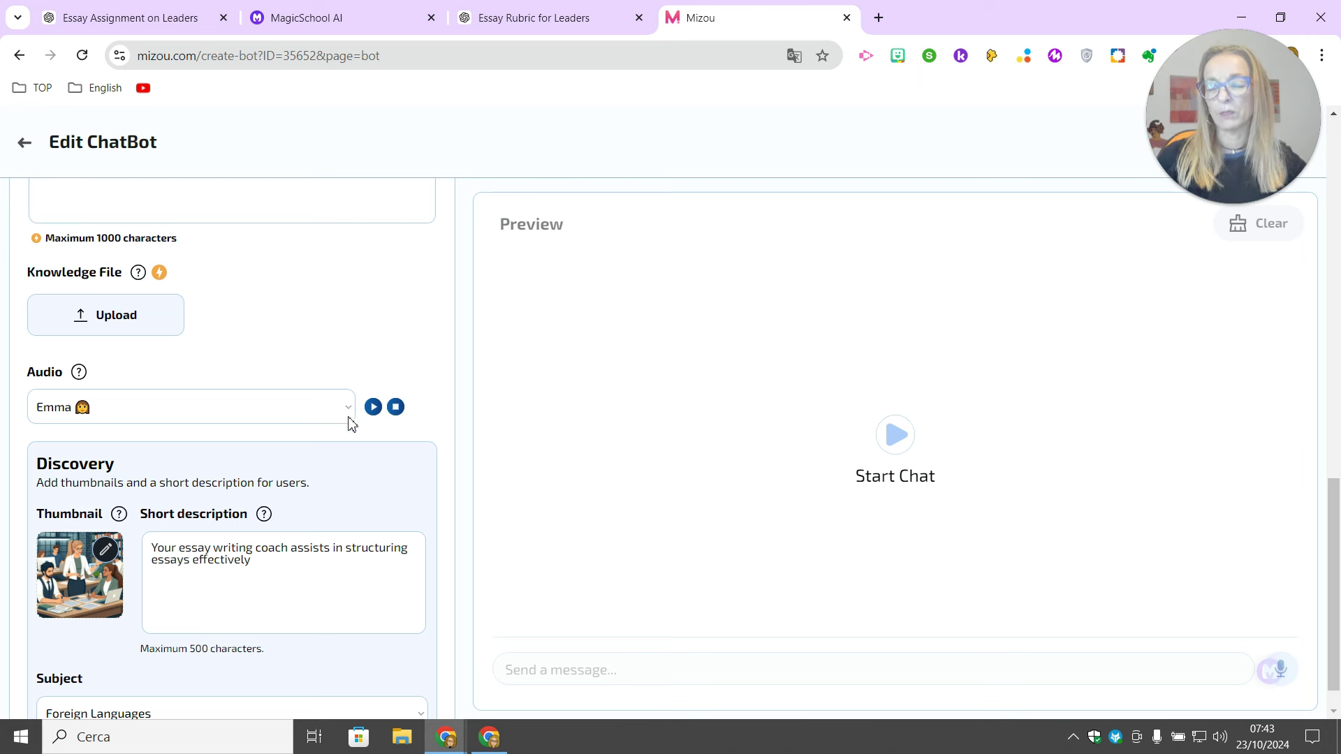
scroll(351, 419, down, 1)
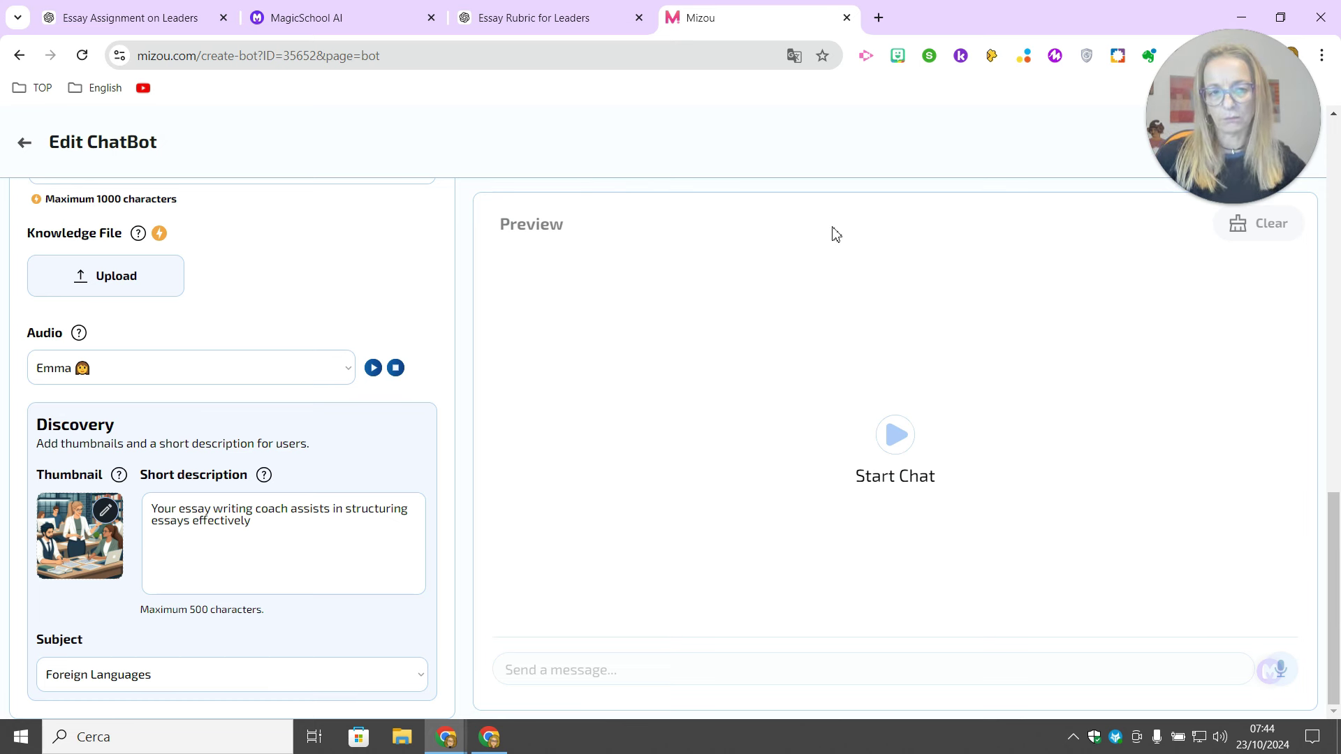
- Publish the chatbot update with its visibility kept as Public
drag(1146, 115, 698, 194)
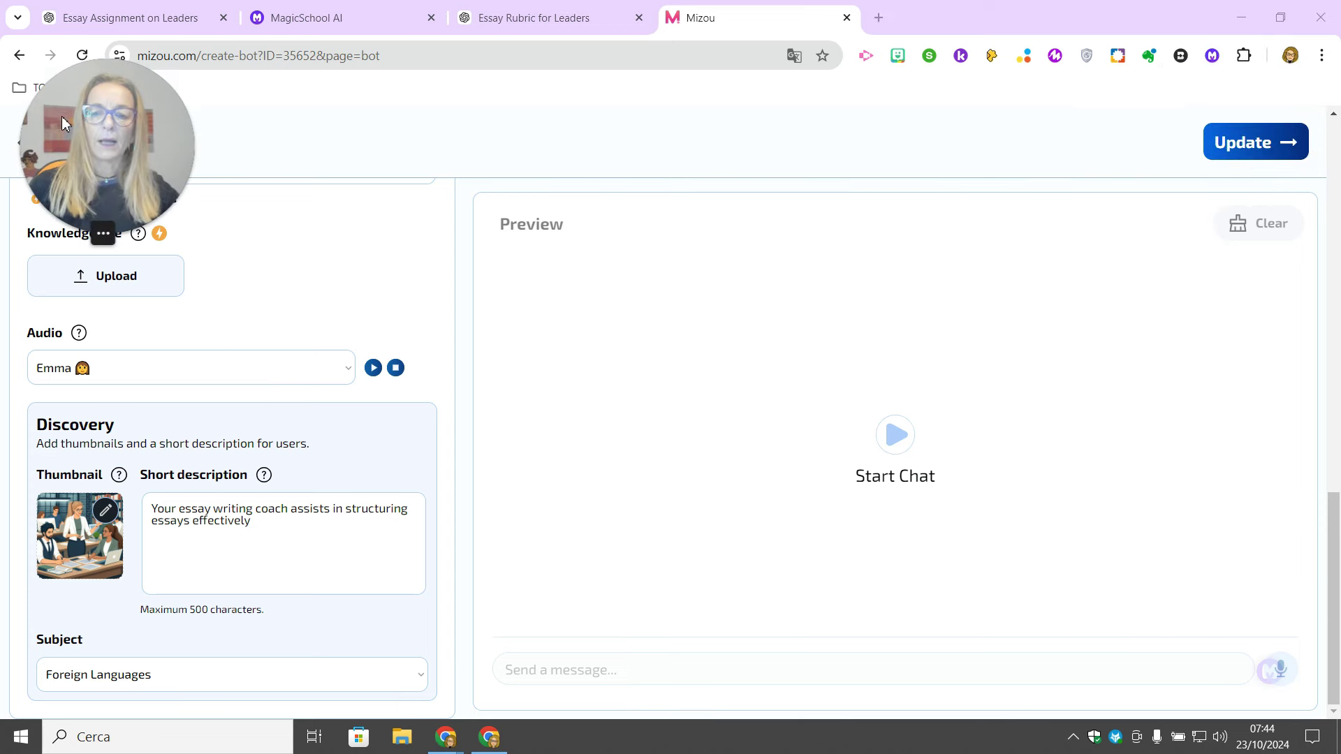
scroll(1159, 181, up, 15)
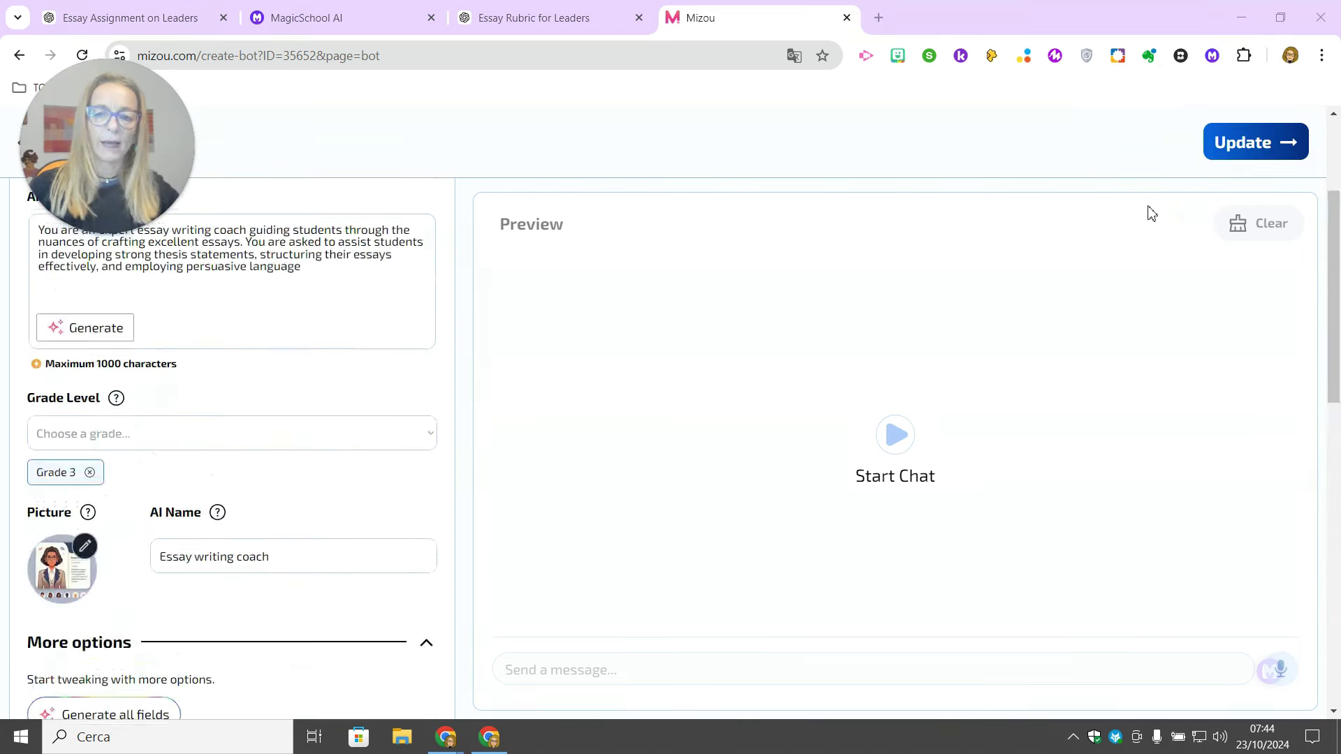
click(1241, 143)
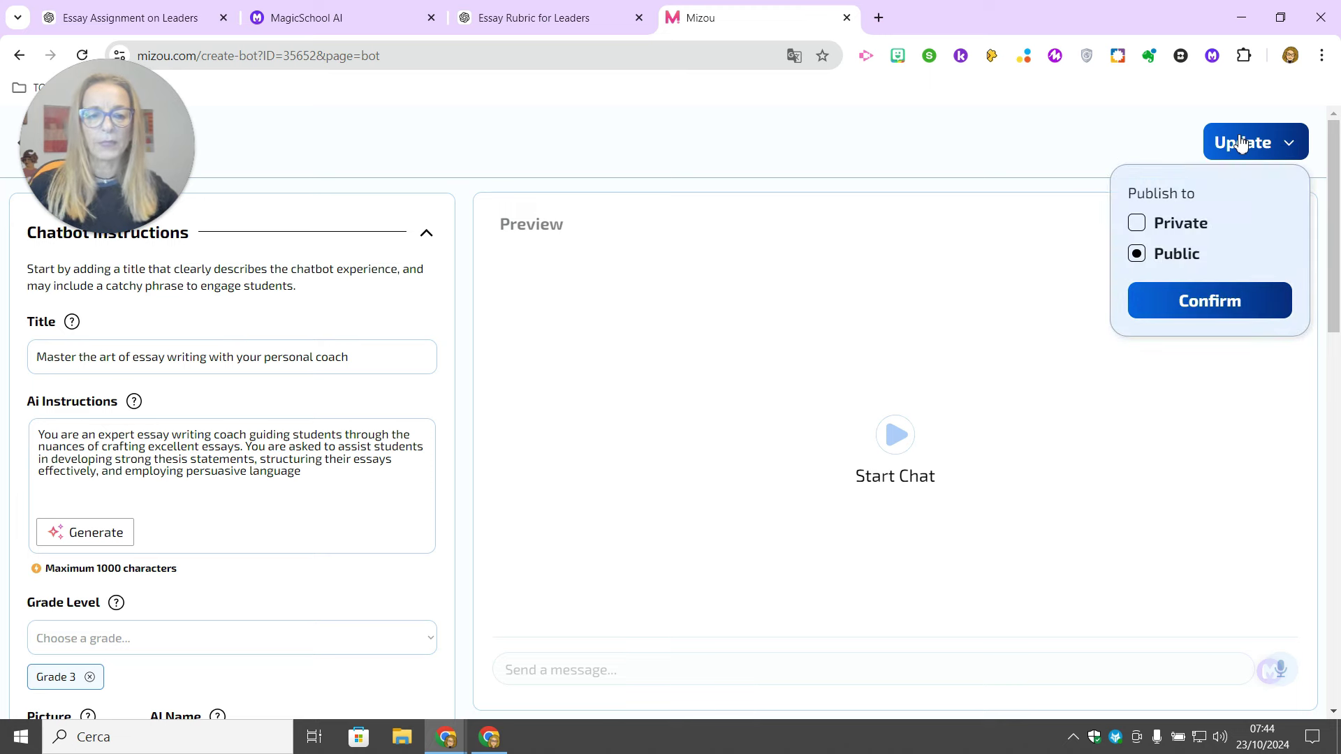
click(1223, 303)
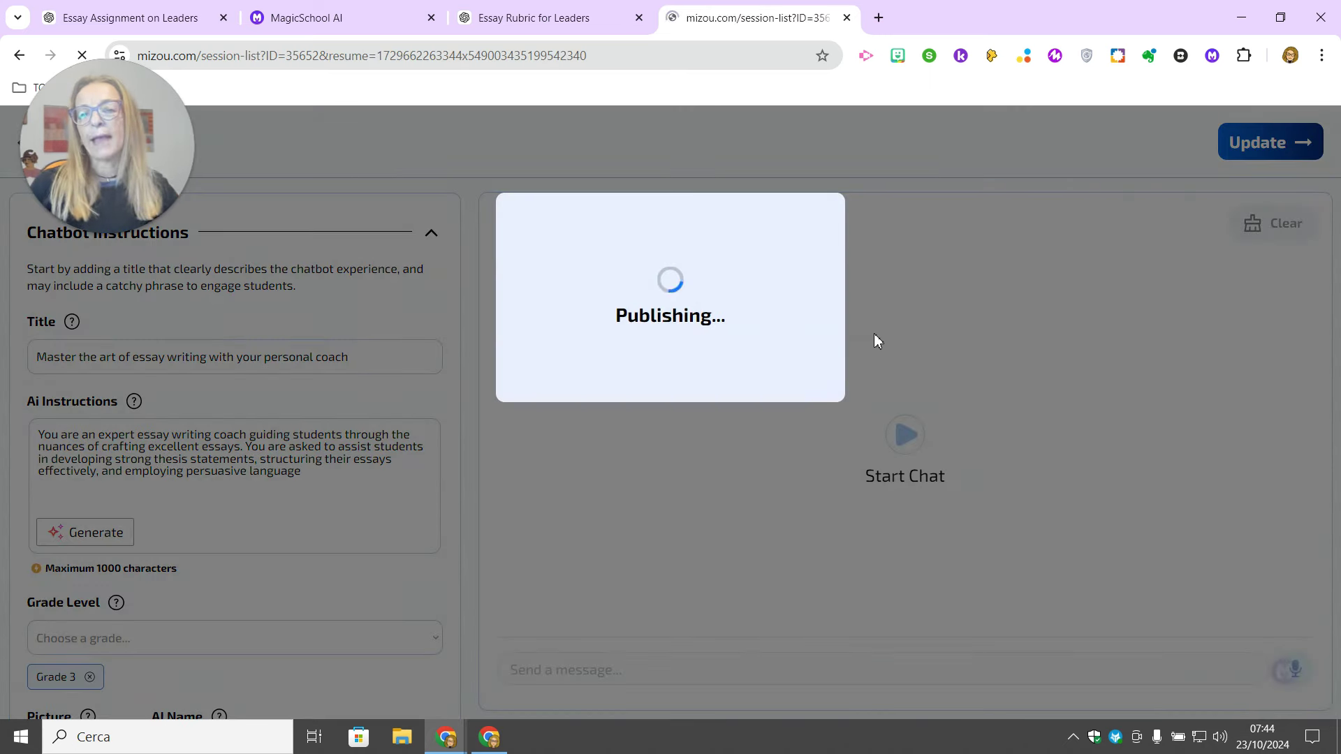